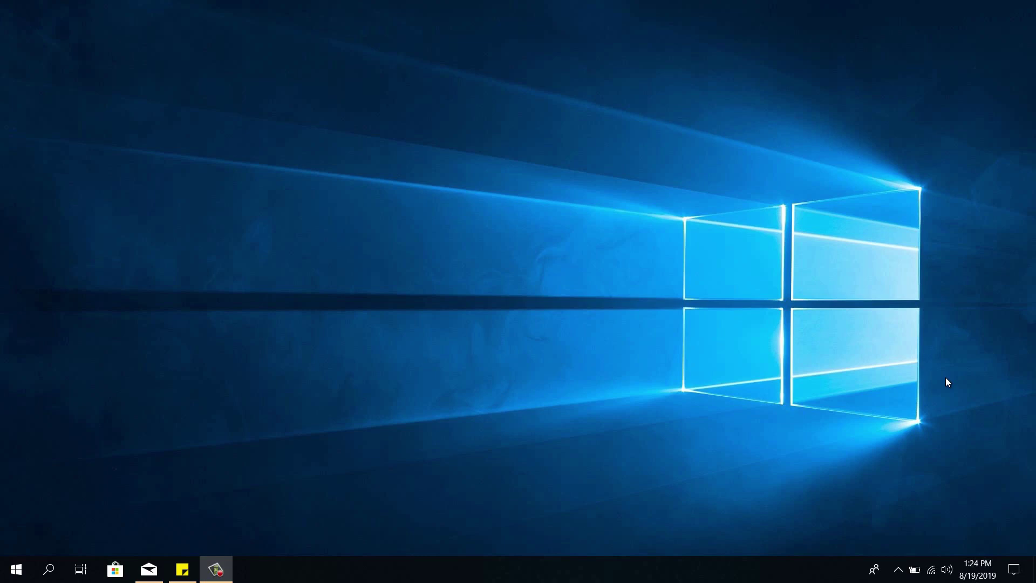
- Launch Chrome, close the OneTab page and go to google.com
key("super")
type("chrome")
key("Return")
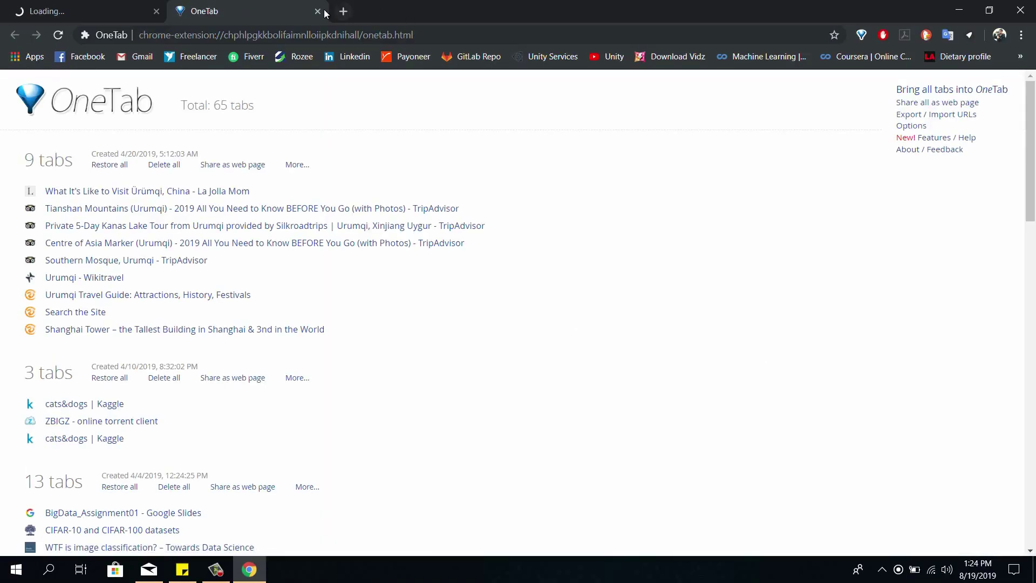
left_click(319, 11)
left_click(268, 35)
type("g")
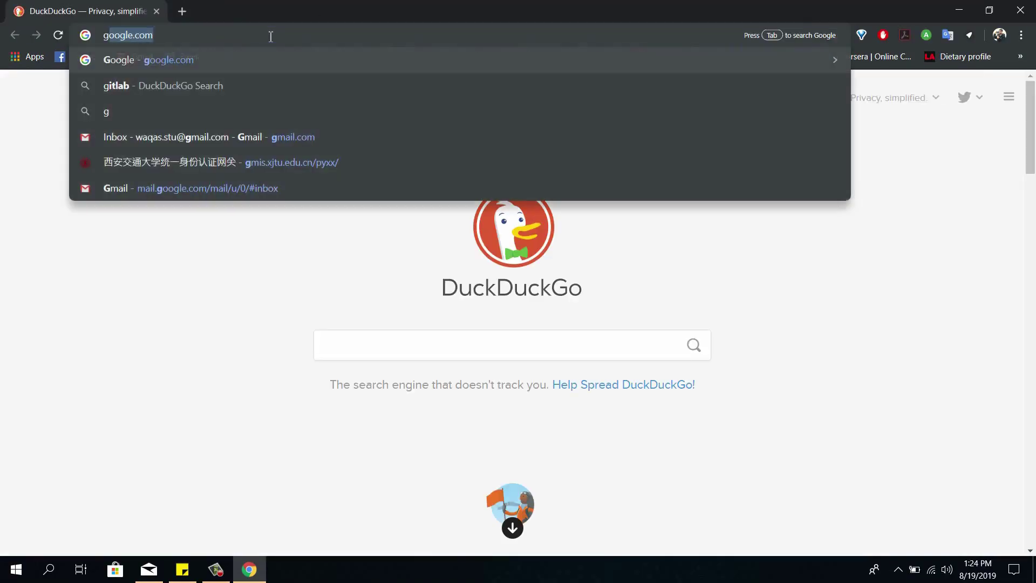
type("oogle.co")
key("Return")
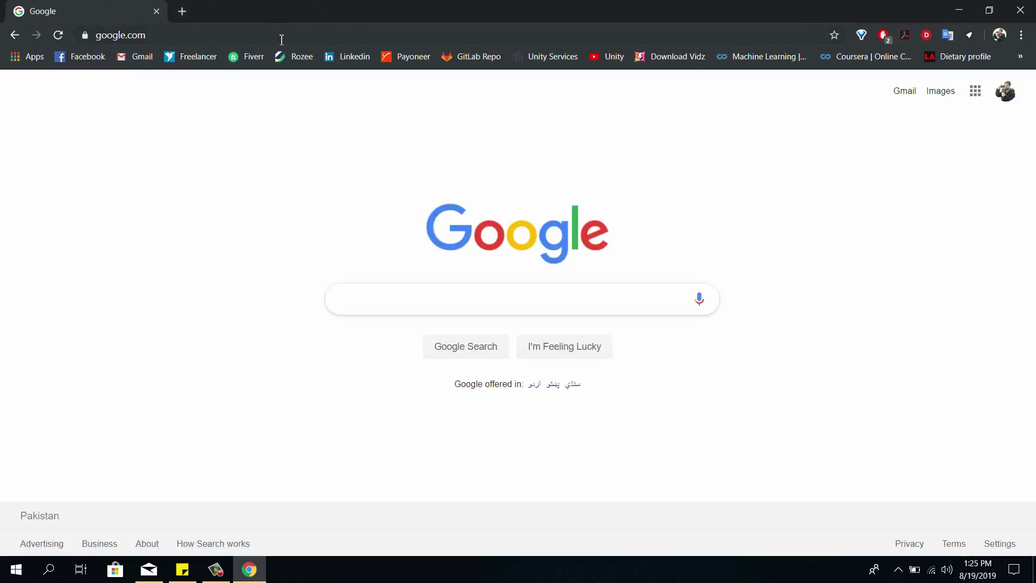
- Search Google for openssl and follow the OpenSSL for Windows result to the slproweb.com Win32OpenSSL page
type("openssl")
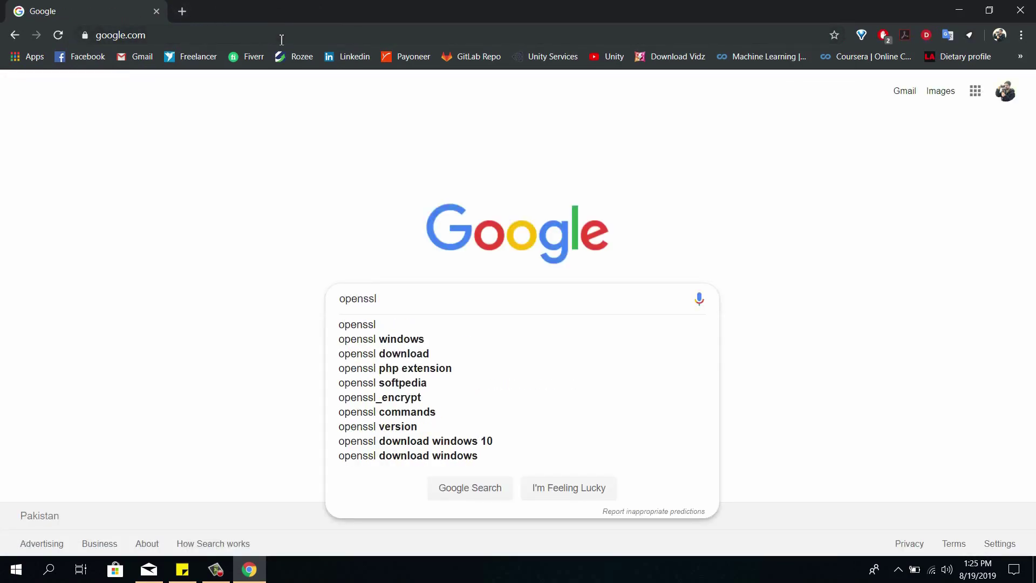
key("Return")
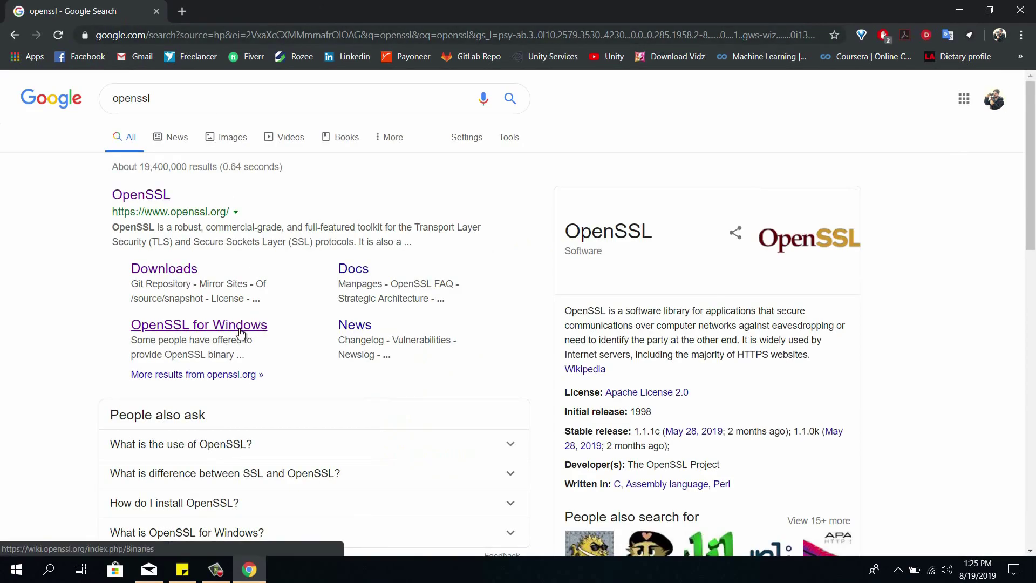
left_click(210, 329)
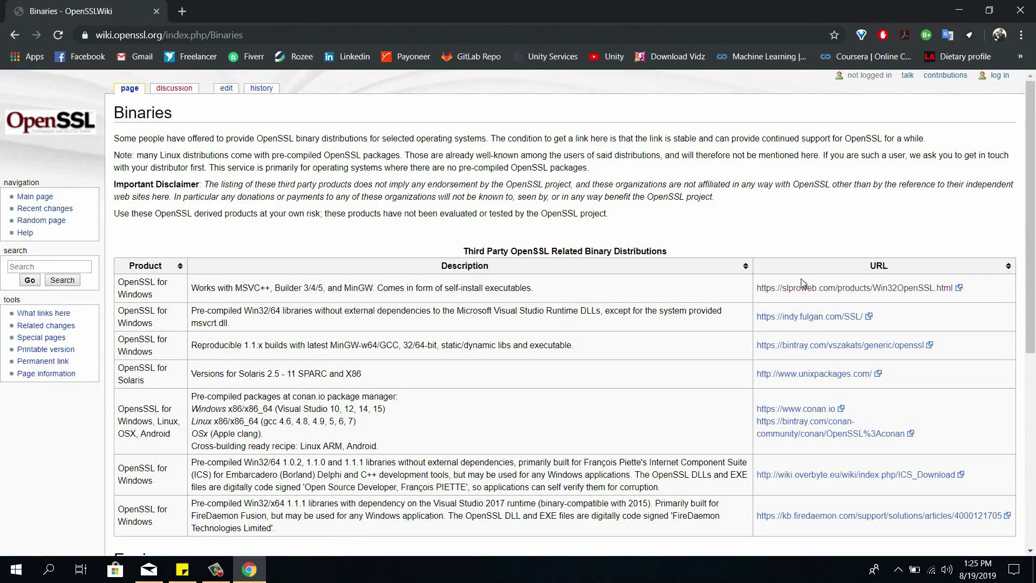
left_click(802, 286)
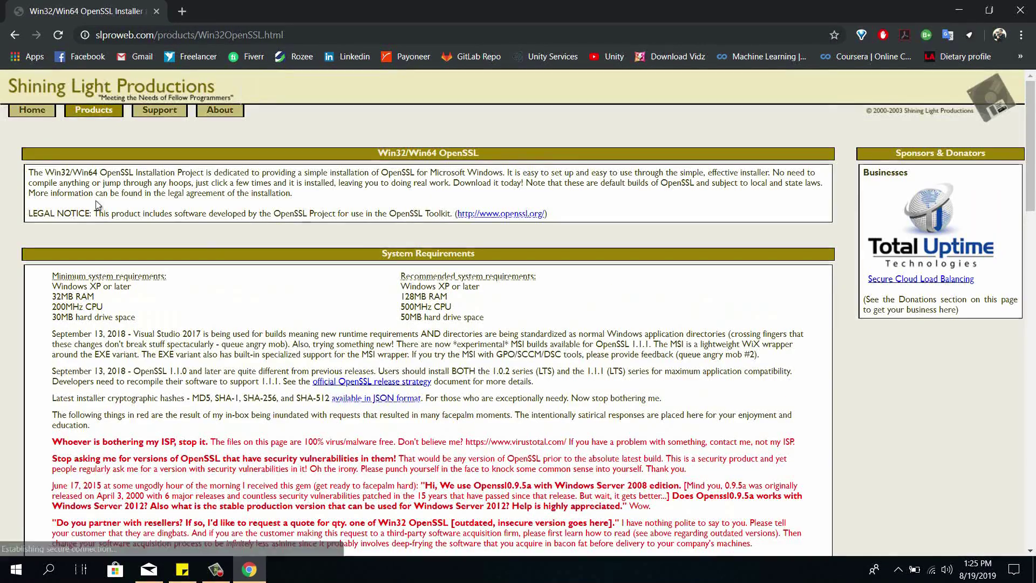
- Download the Win64 OpenSSL v1.1.1c Light EXE installer to the Desktop
scroll(477, 207, "down", 9)
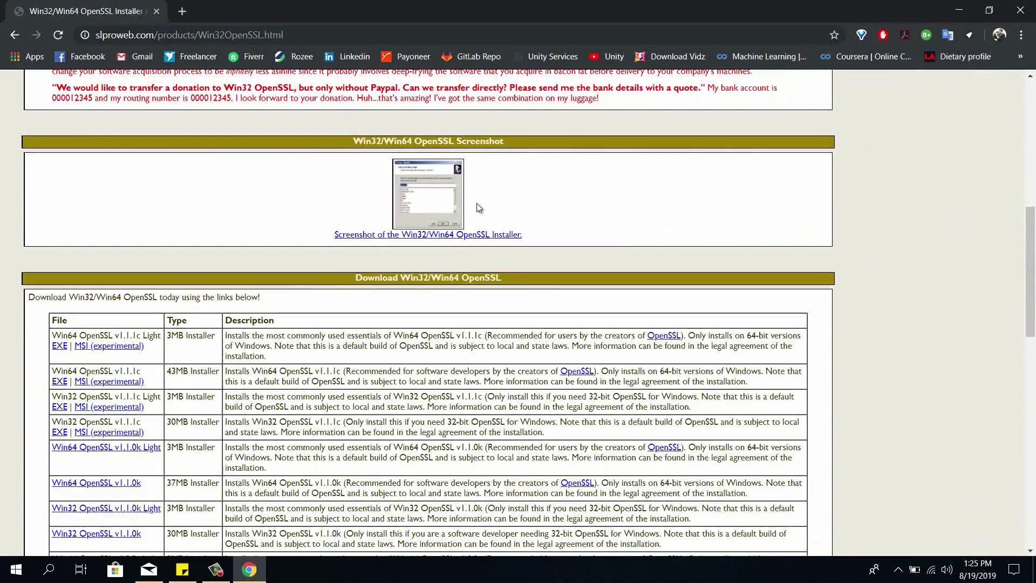
left_click(63, 348)
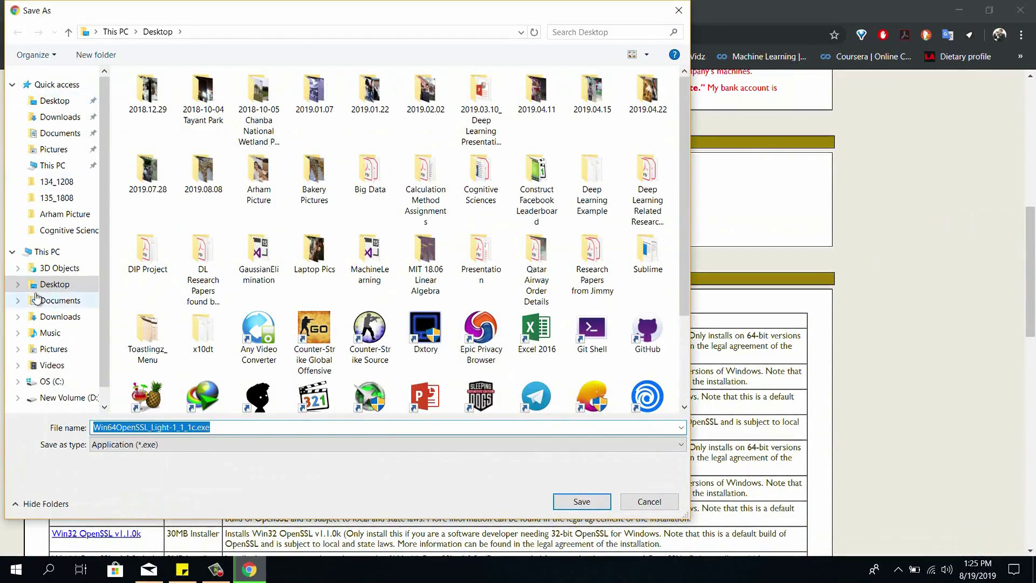
left_click(35, 285)
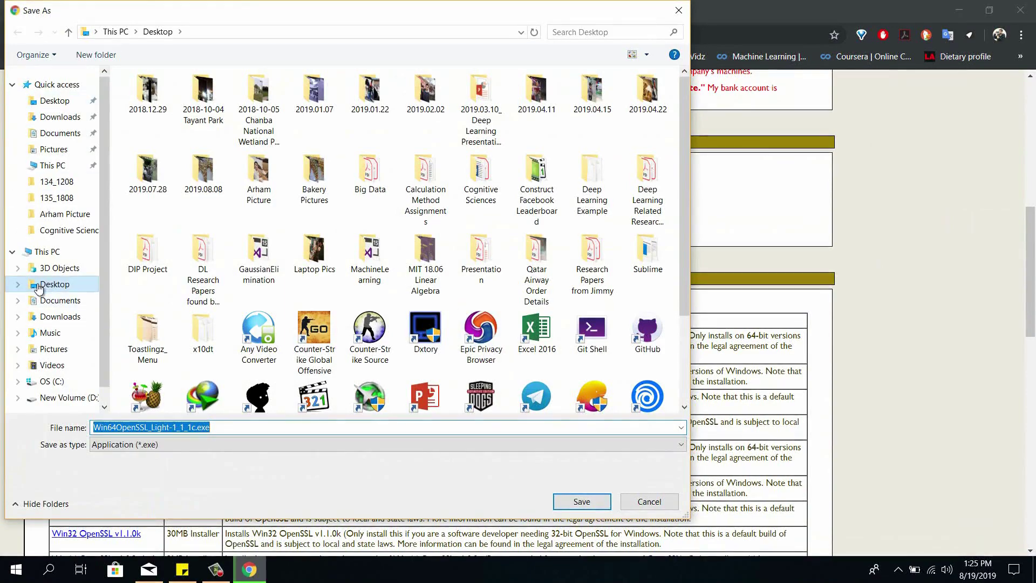
left_click(581, 501)
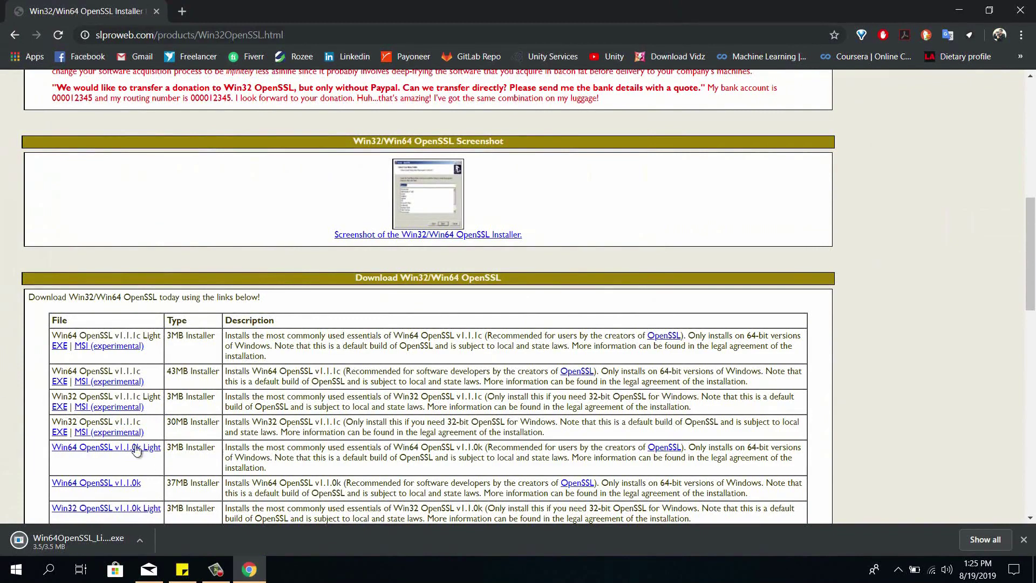
- Install OpenSSL 1.1.1c Light to C:\OpenSSL-Win64, accepting the license and copying the DLLs to the OpenSSL binaries (/bin) directory, without a donation
left_click(80, 537)
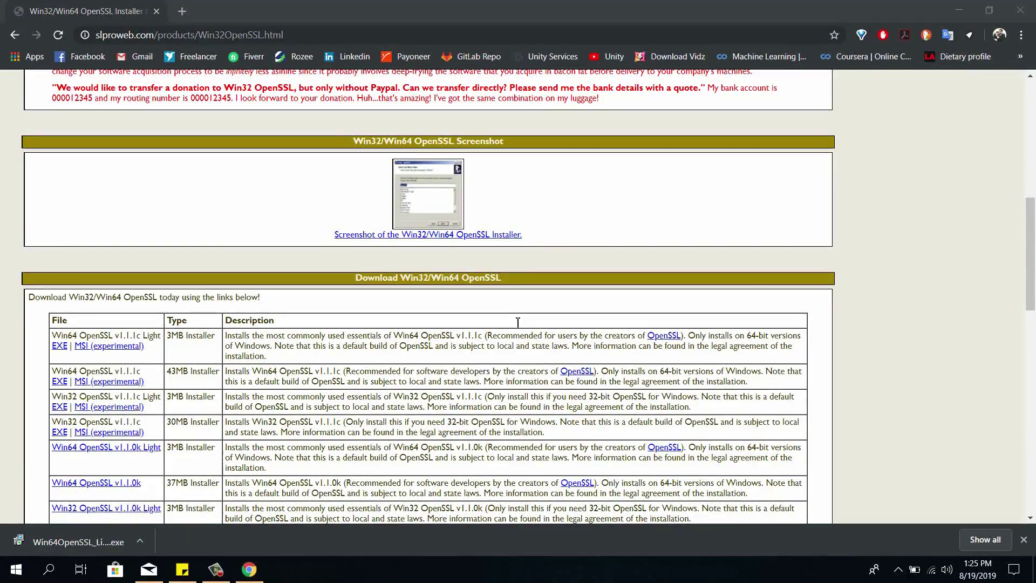
key("Up")
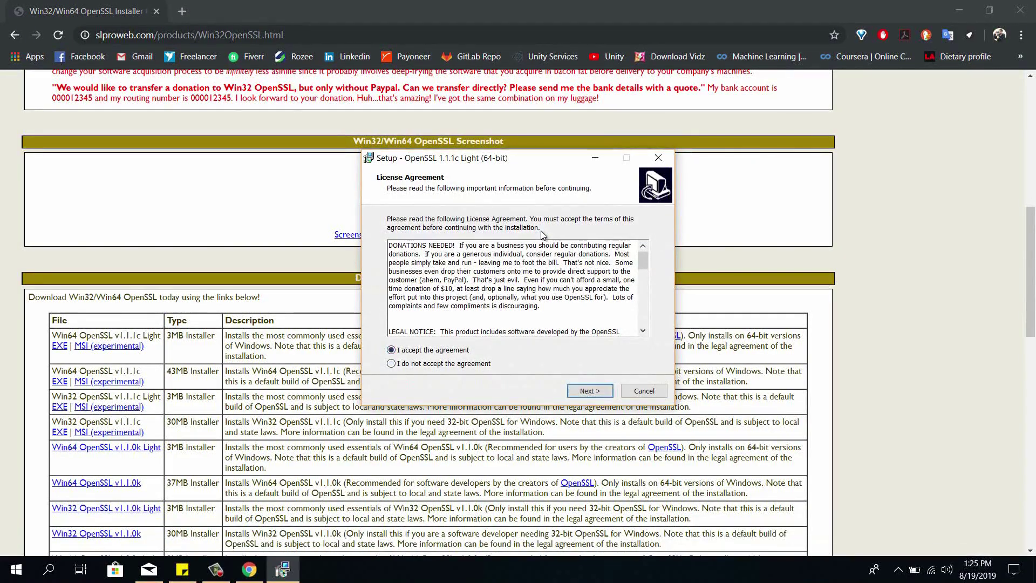
key("Return")
key("Return")
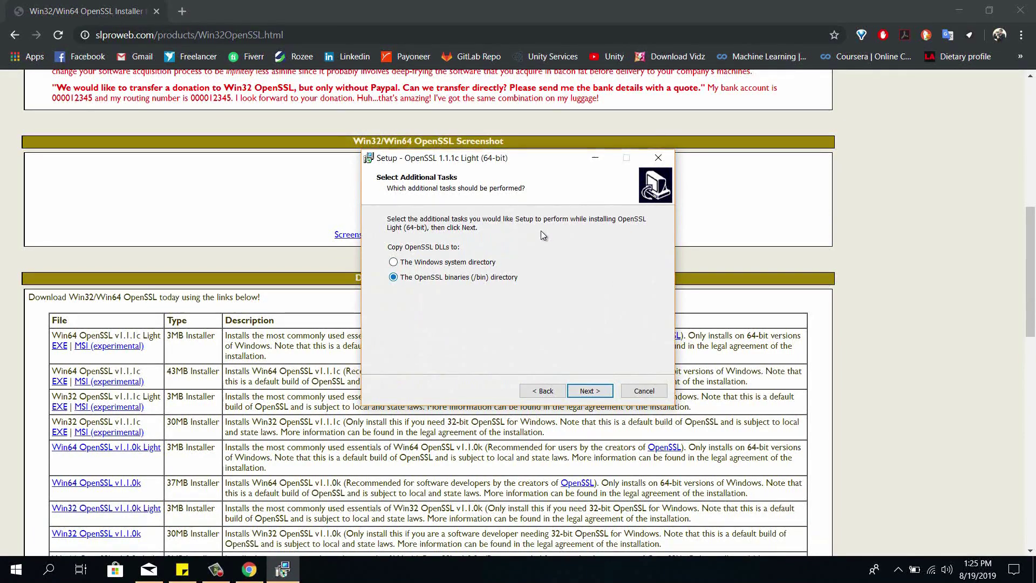
key("Return")
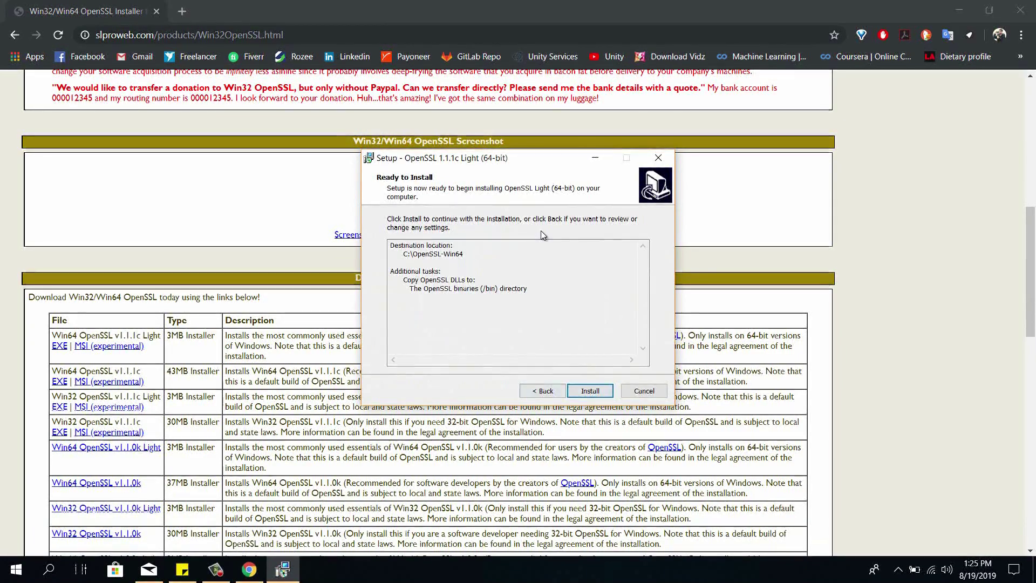
key("Return")
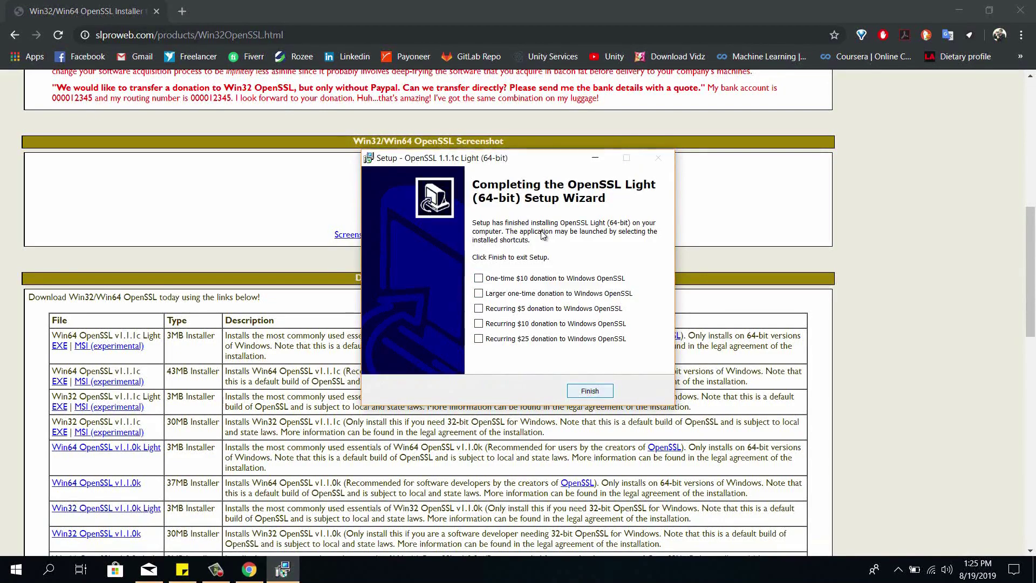
left_click(603, 392)
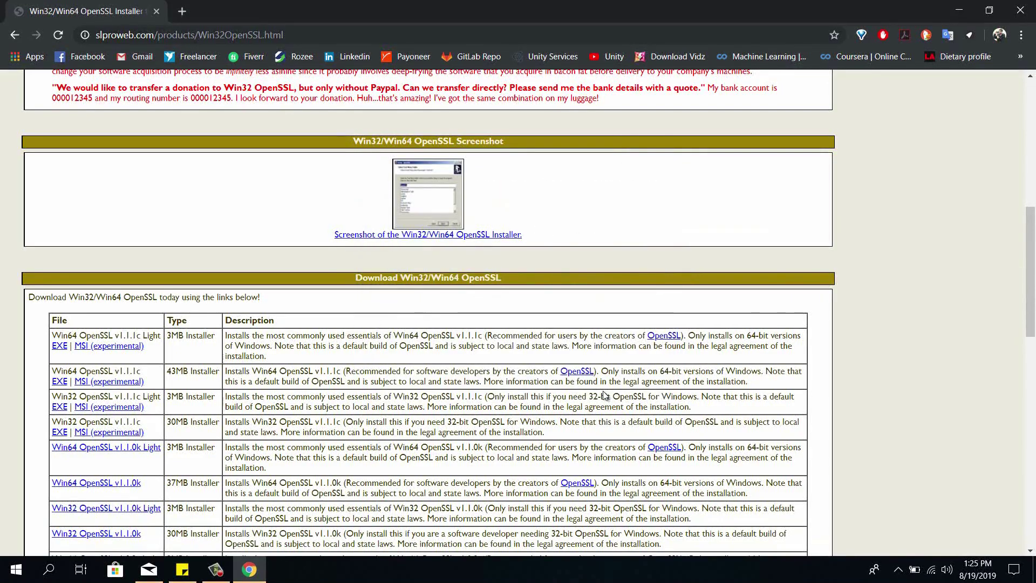
key("super")
type("this pc")
key("Return")
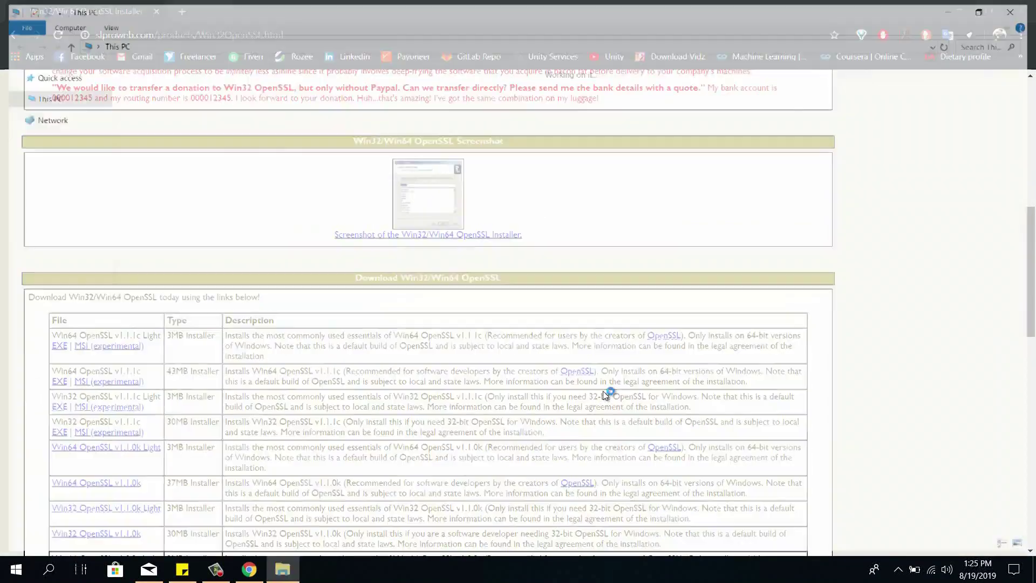
left_click(1029, 4)
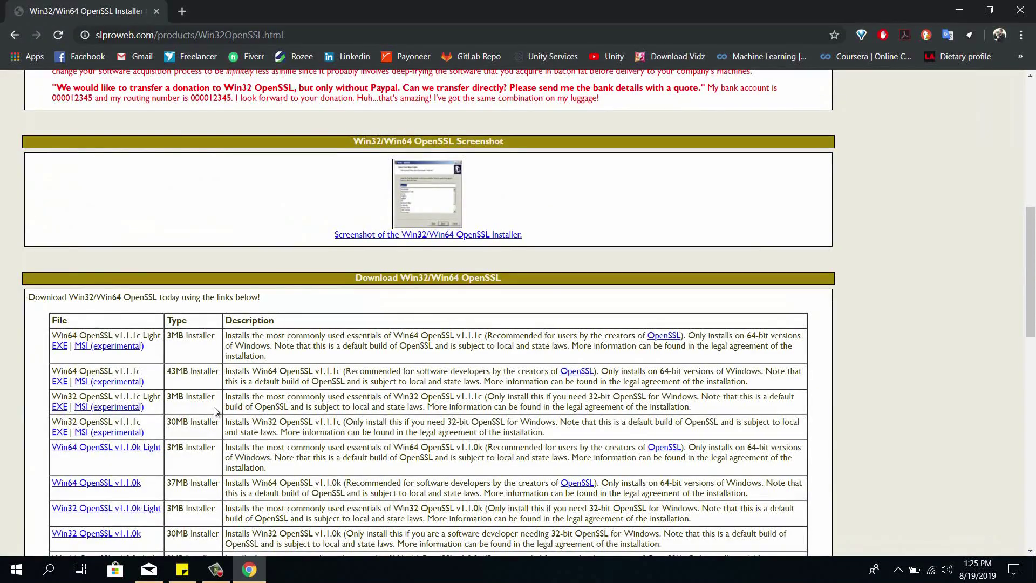
- Open the Windows environment variables from This PC's advanced system settings and open the user Path variable for editing
key("super")
type("pc")
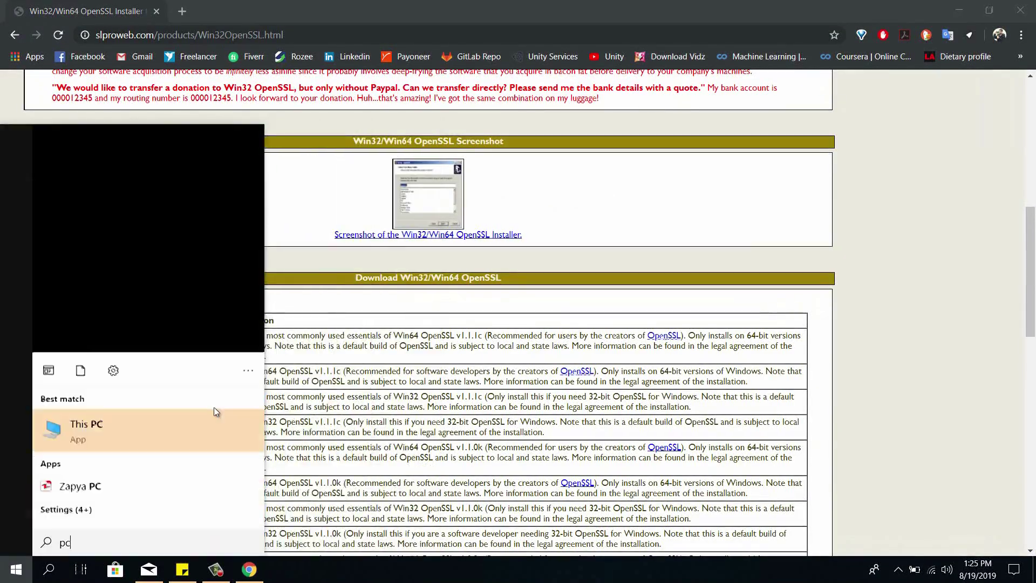
right_click(135, 205)
left_click(137, 312)
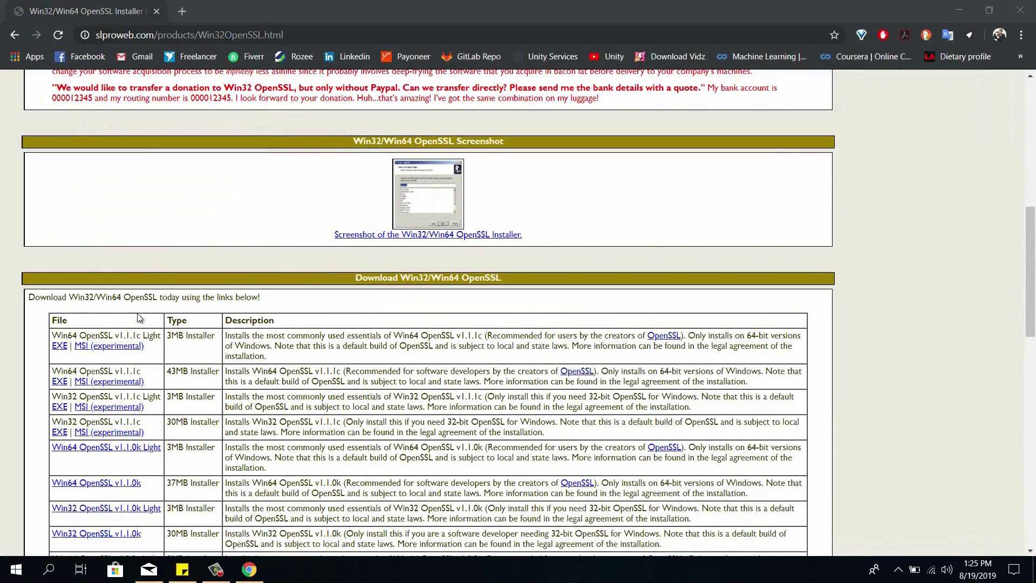
left_click(56, 132)
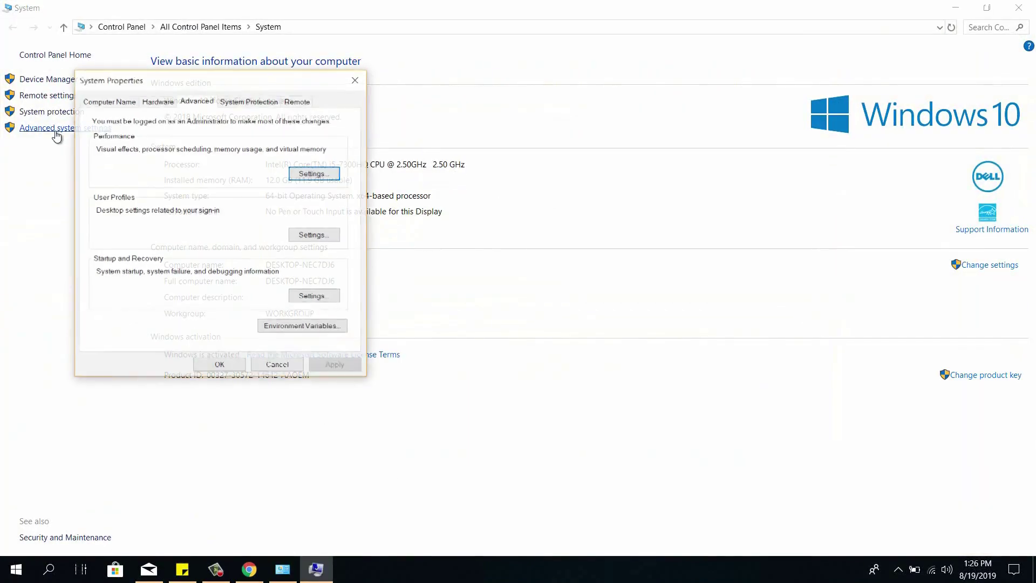
key("alt+n")
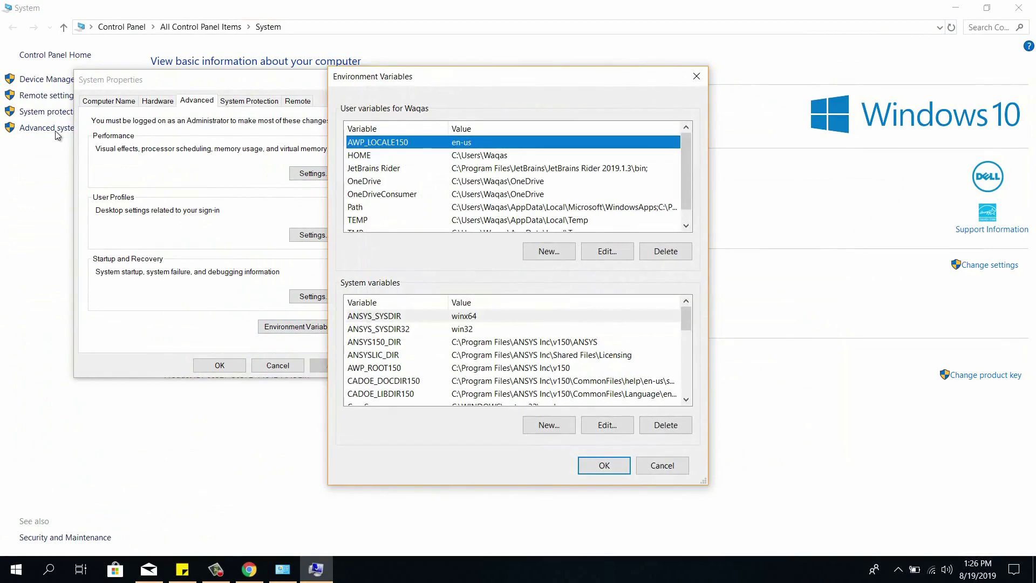
key("p")
key("alt+e")
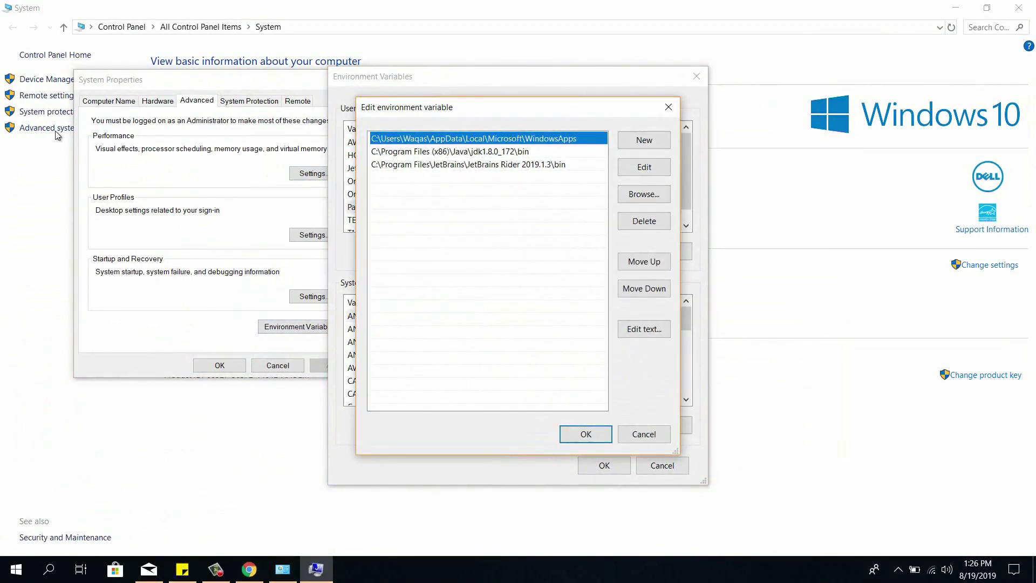
- Browse to C:\OpenSSL-Win64\bin in File Explorer and copy the folder's path
key("super")
type("pc")
key("Return")
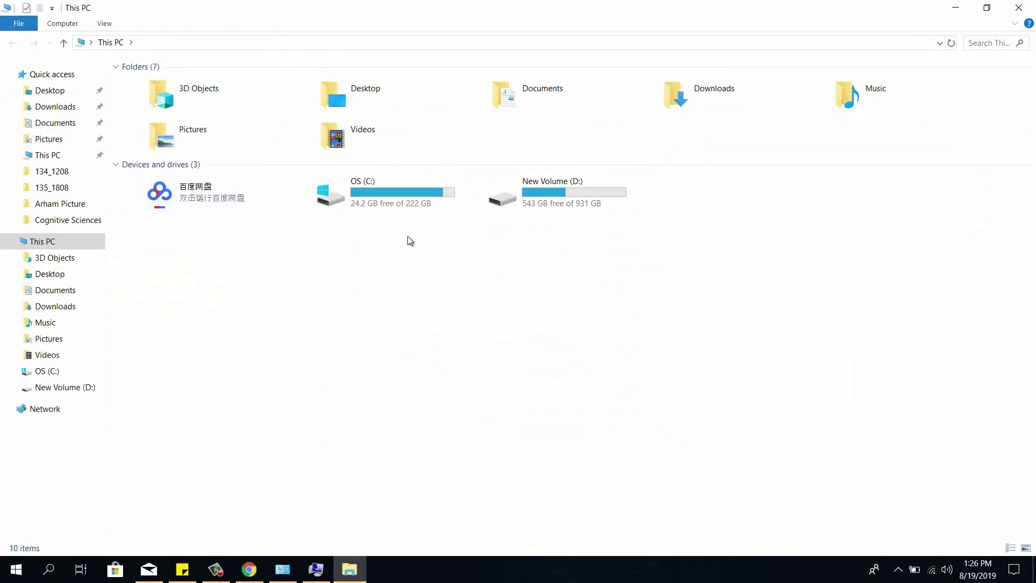
double_click(427, 209)
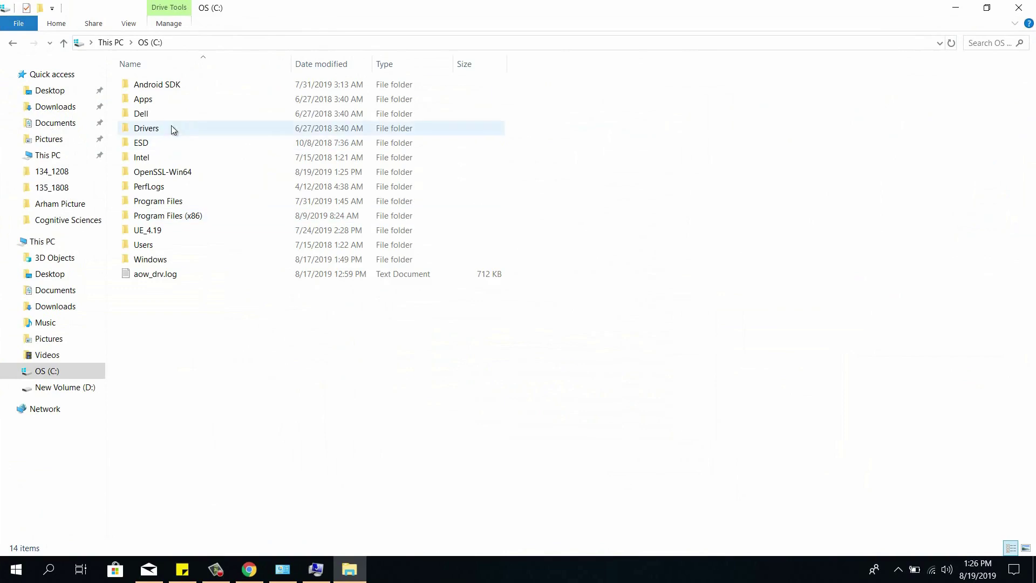
double_click(178, 174)
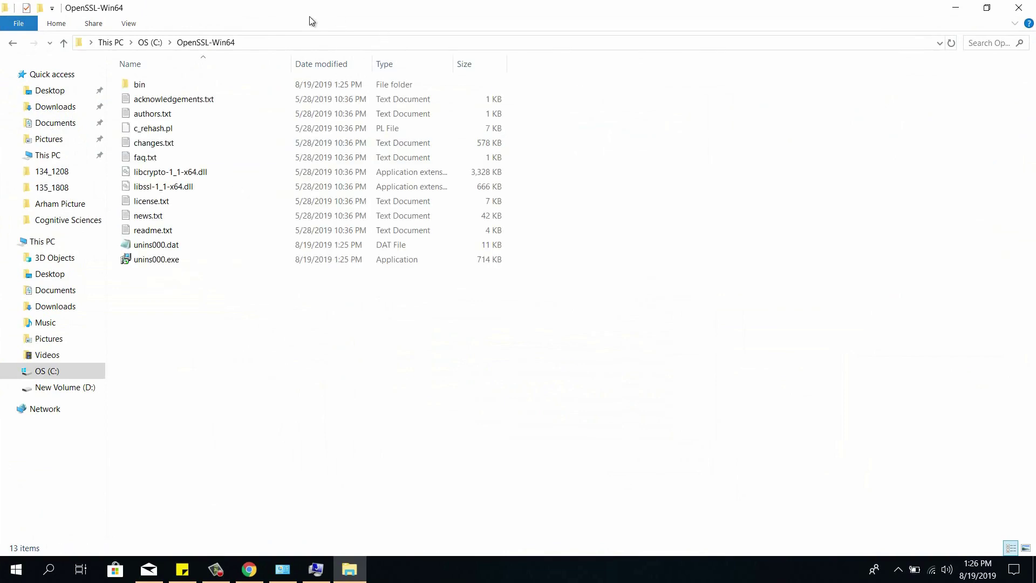
double_click(209, 85)
left_click(335, 45)
key("ctrl+c")
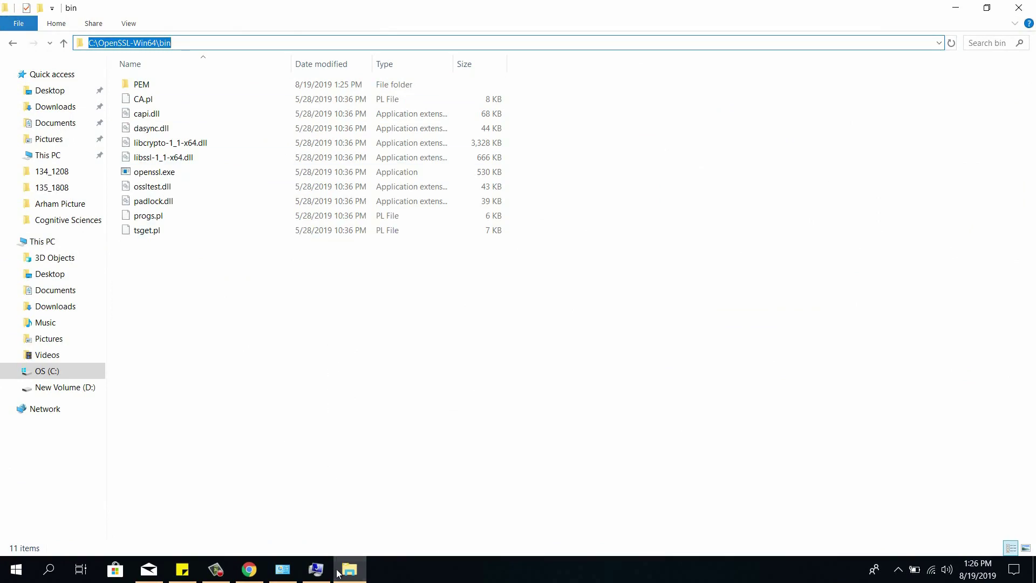
- Return to the environment variable editor and add C:\OpenSSL-Win64\bin as a new entry in the user Path variable
left_click(316, 569)
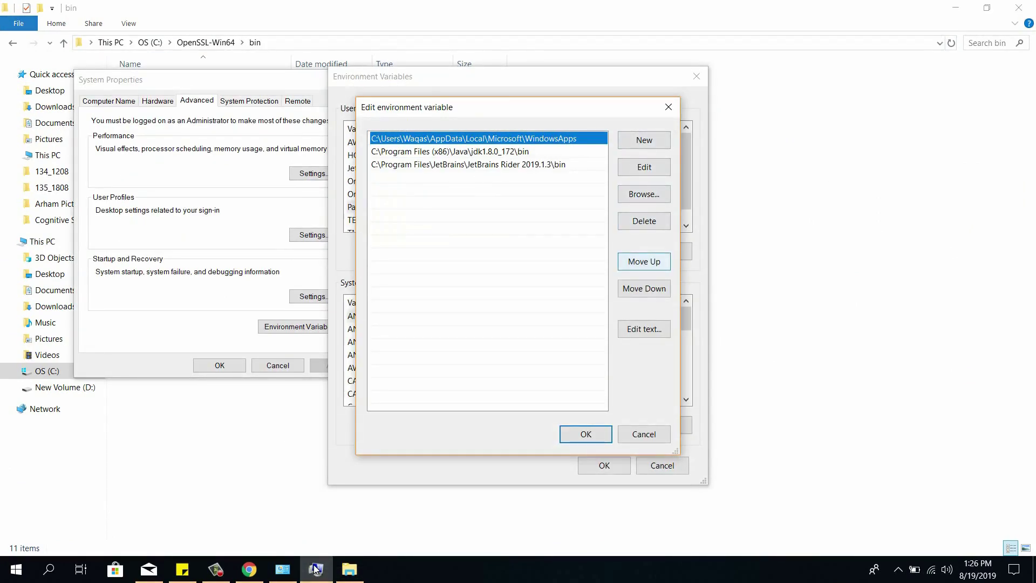
key("alt+n")
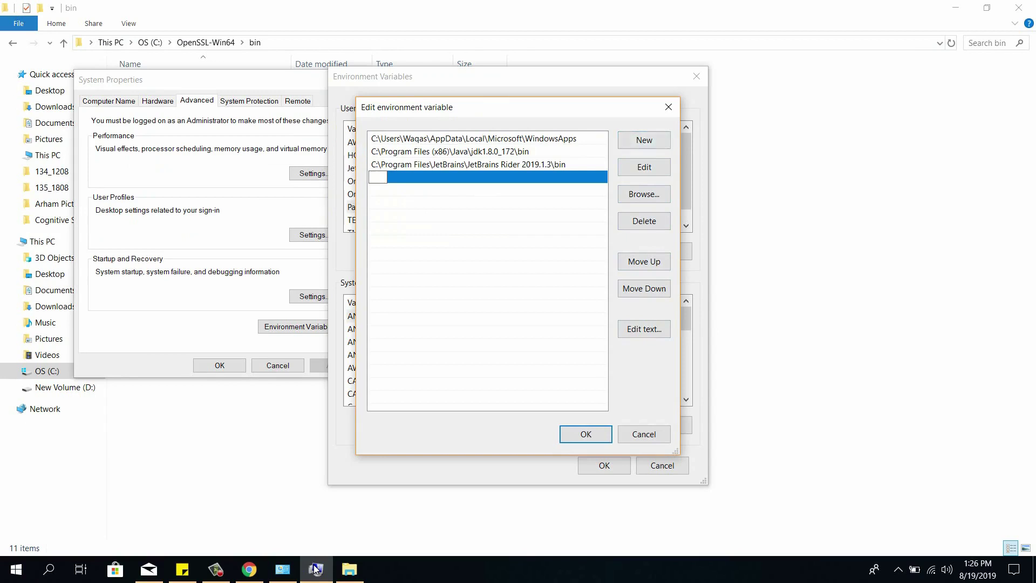
key("ctrl+v")
key("Return")
key("Return")
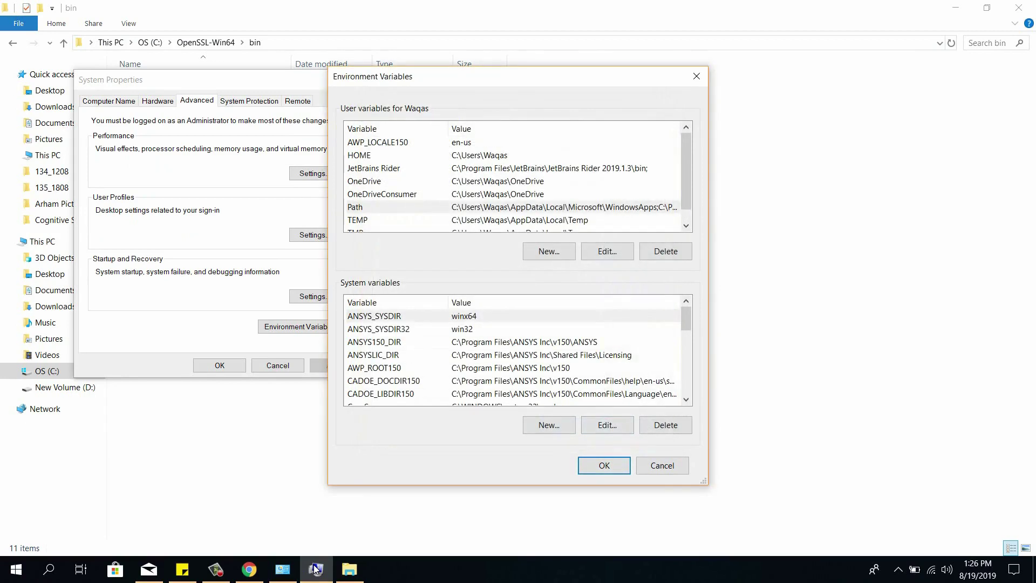
- Add C:\OpenSSL-Win64\bin to the system Path variable and confirm all the system settings dialogs
scroll(511, 355, "down", 3)
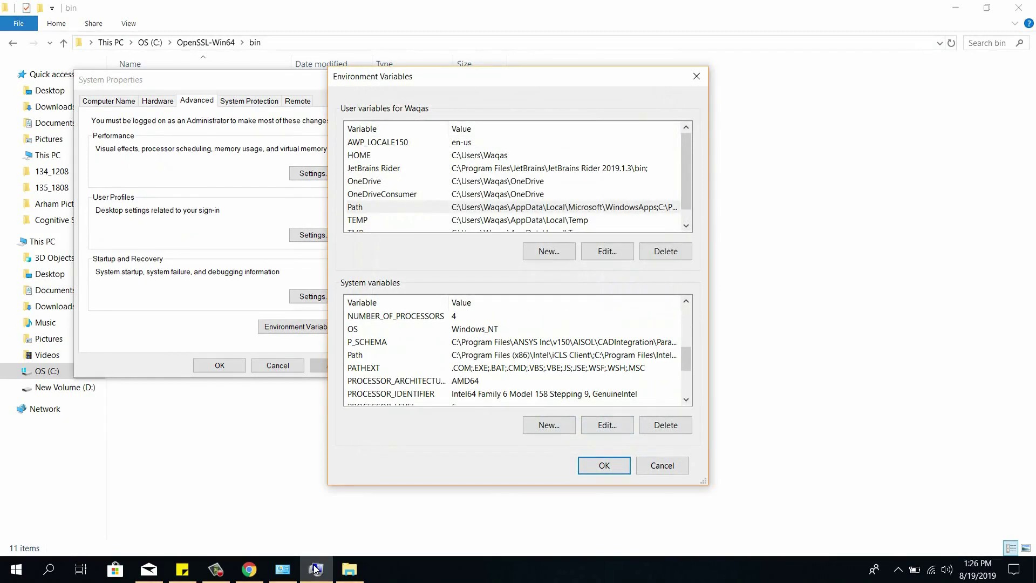
left_click(511, 355)
key("Return")
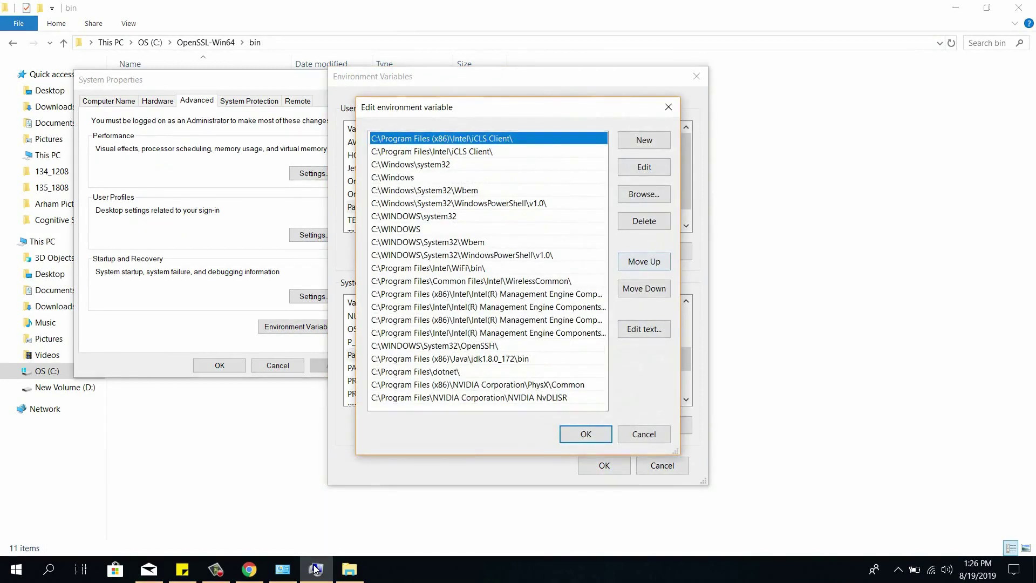
key("alt+n")
key("ctrl+v")
key("Return")
key("Return")
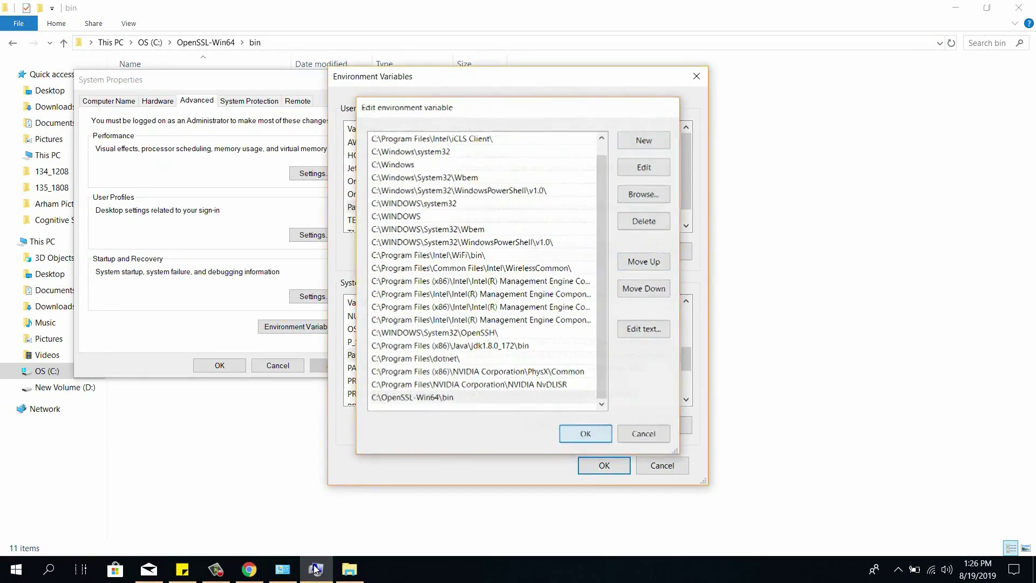
key("Return")
key("Return")
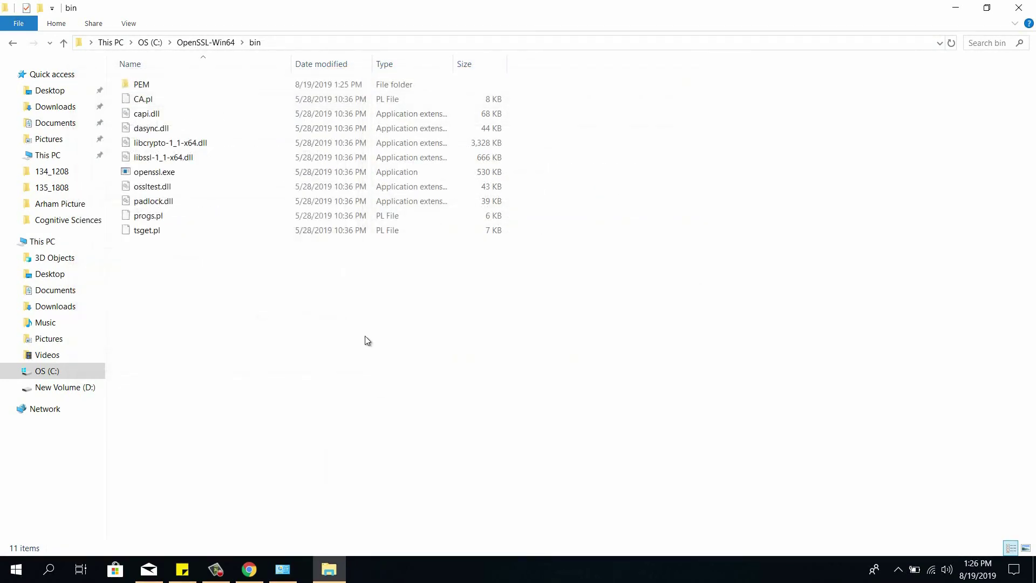
- Refresh the OpenSSL bin folder and close its File Explorer window
right_click(365, 336)
left_click(455, 393)
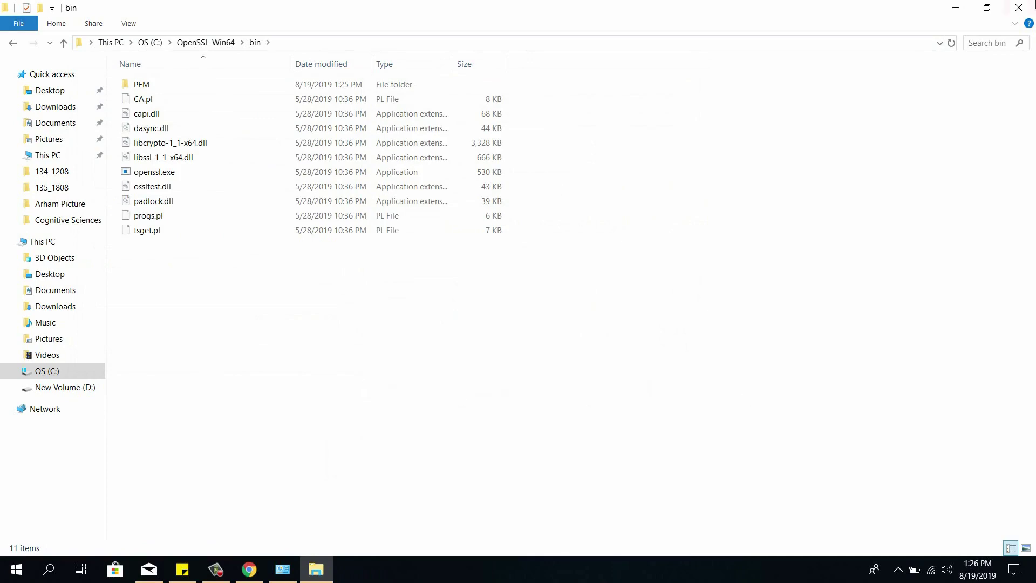
left_click(1019, 6)
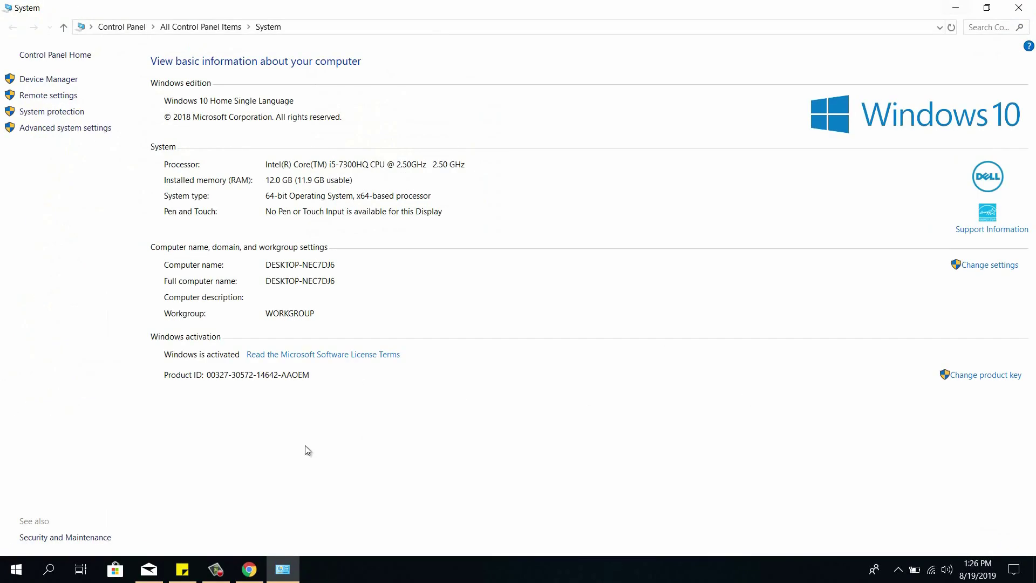
- Switch to Chrome and search Google in a new tab for "facebook sdk unity"
left_click(247, 567)
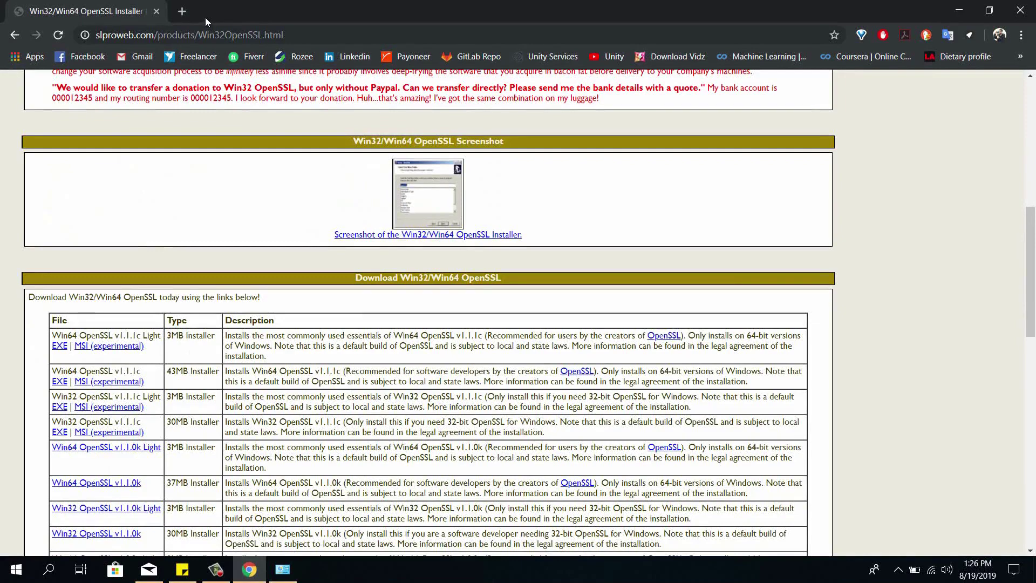
key("ctrl+t")
type("google.")
key("Return")
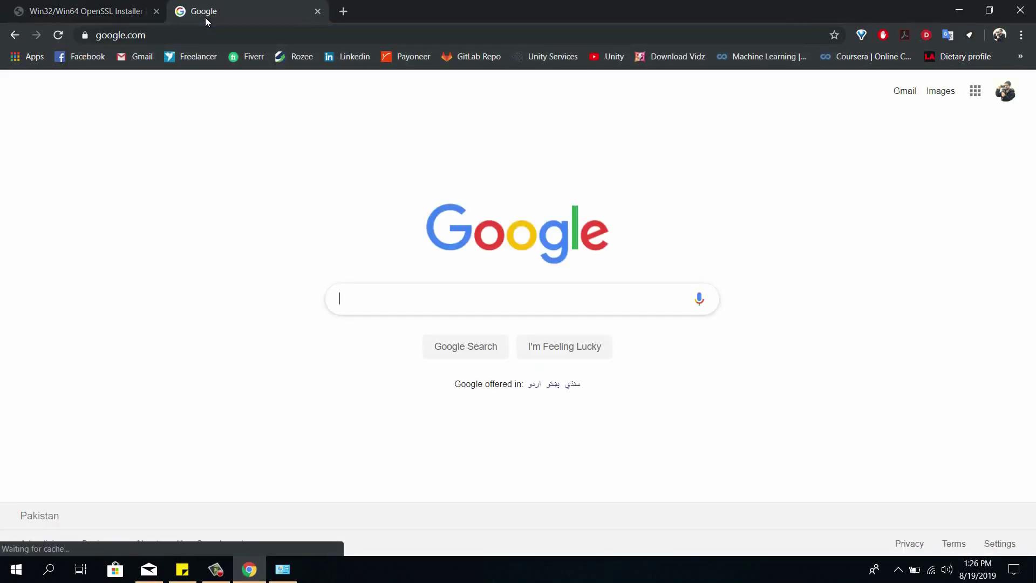
type("facebook sd")
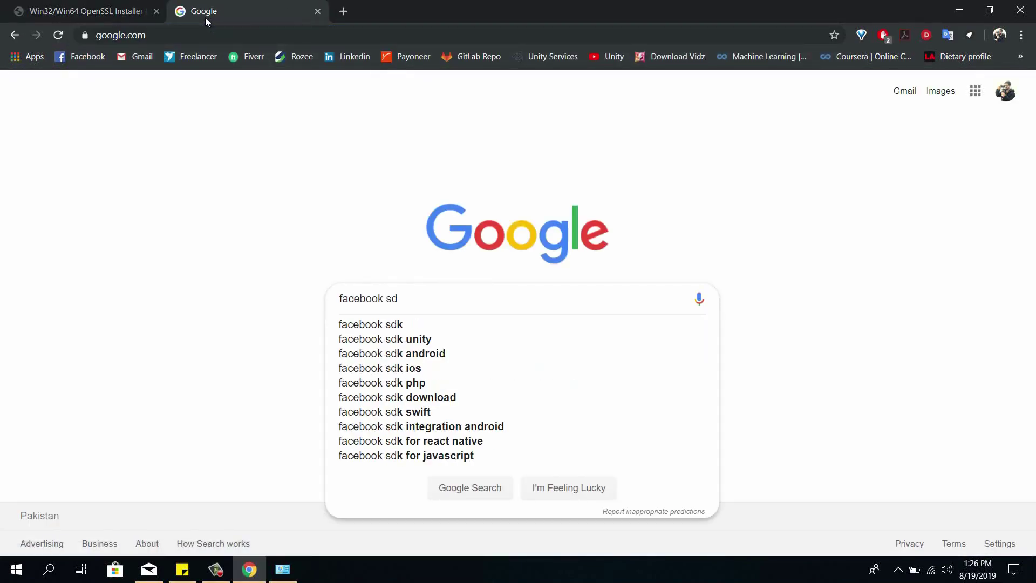
type("k")
key("Down")
key("Down")
key("Return")
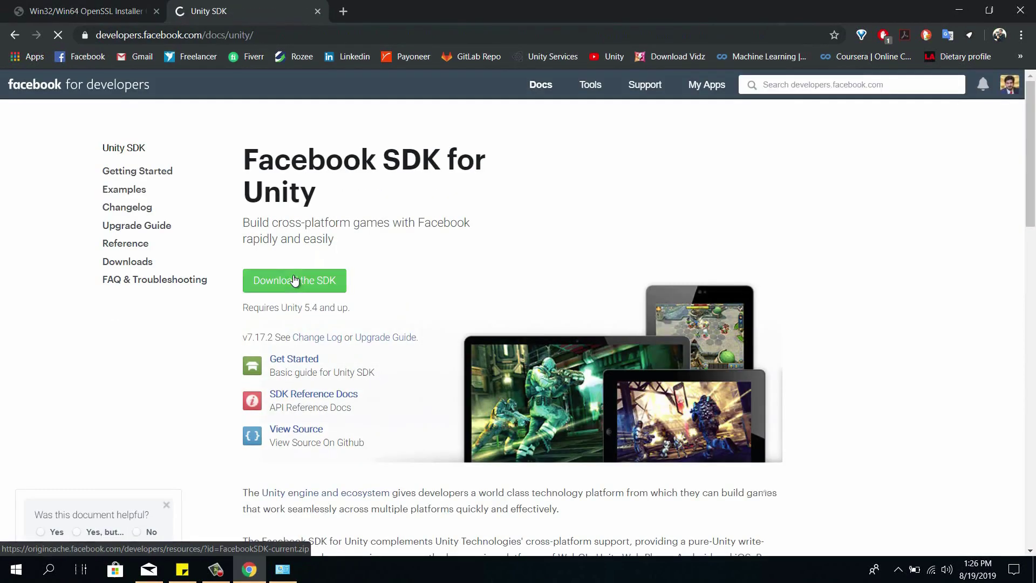
- Download the Facebook SDK for Unity as facebook-unity-sdk-7.17.2.zip to the Desktop and show the file in its folder
left_click(294, 280)
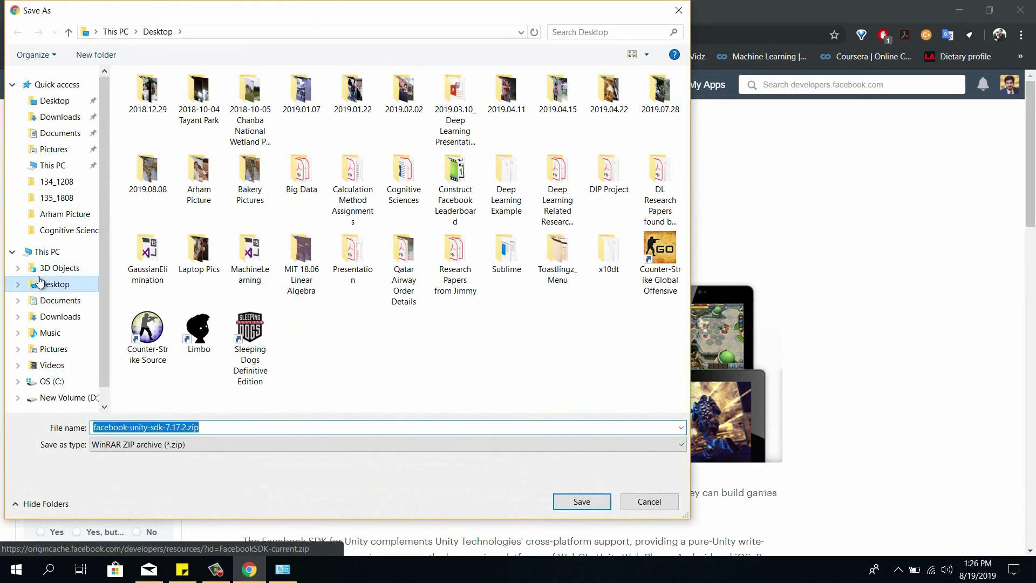
left_click(564, 503)
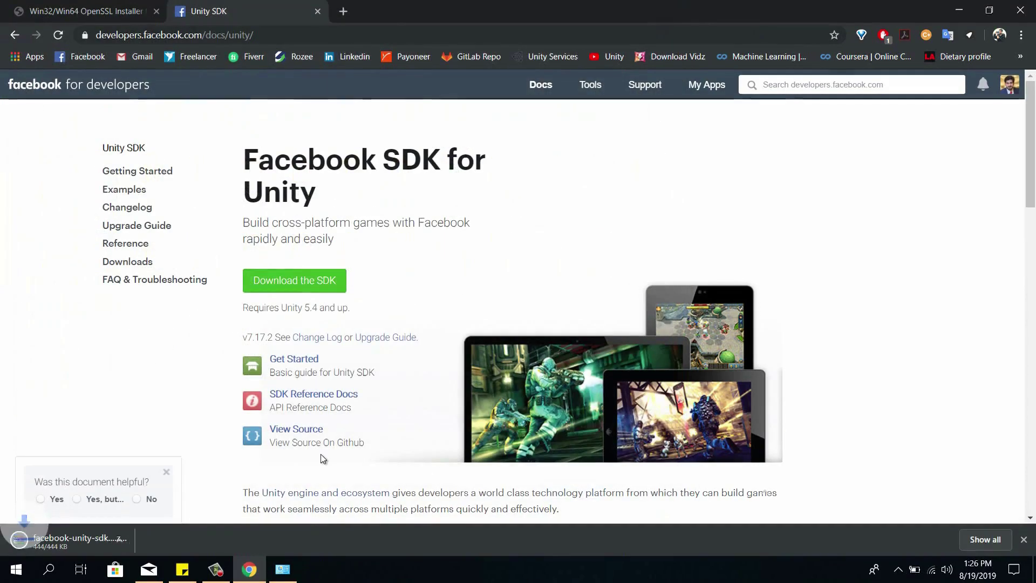
left_click(135, 543)
left_click(167, 493)
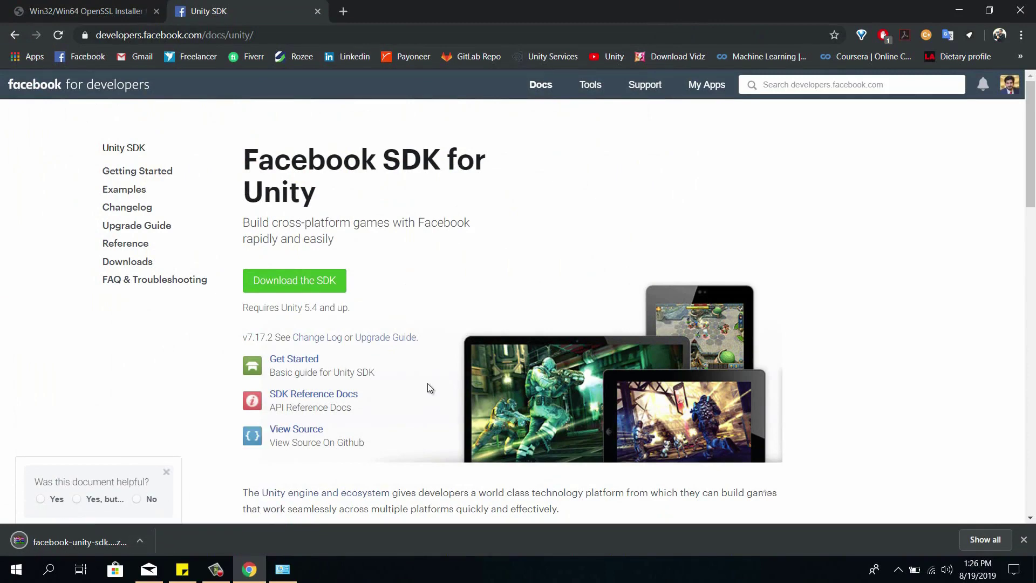
left_click(143, 542)
left_click(164, 500)
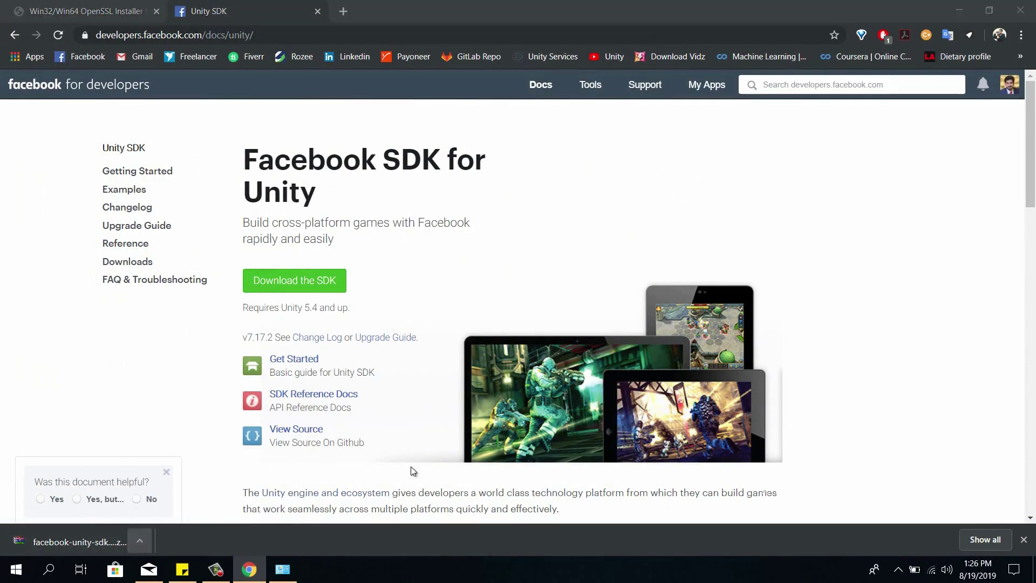
- Create a folder with the default name on the Desktop and place facebook-unity-sdk-7.17.2.zip inside it
right_click(964, 361)
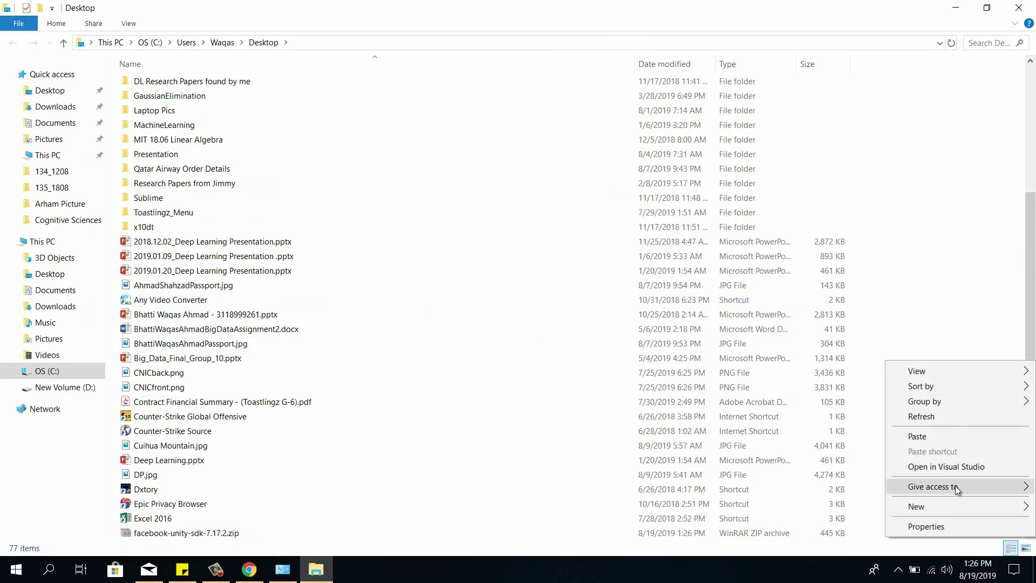
mouse_move(921, 507)
left_click(817, 348)
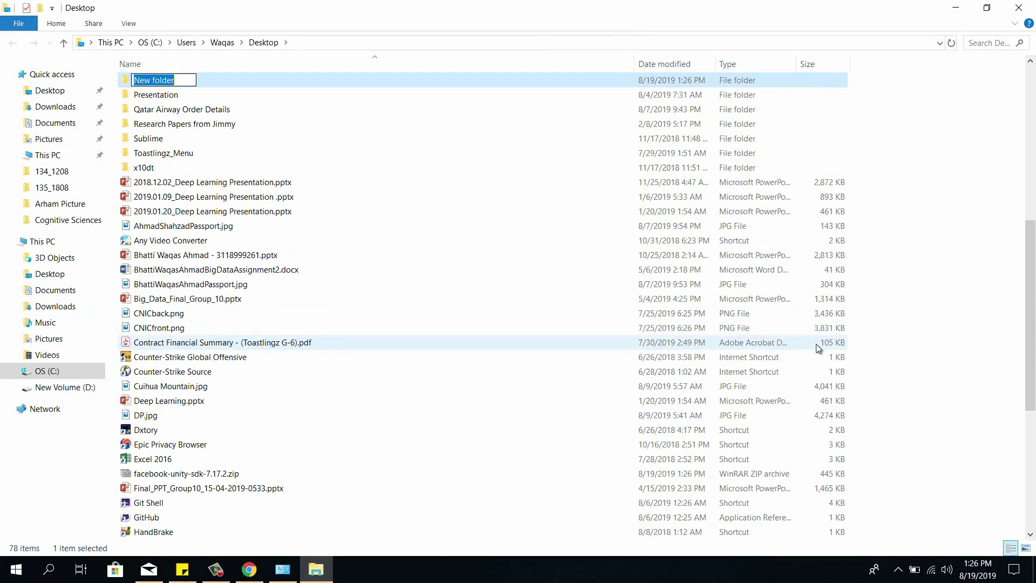
key("Return")
key("Return")
key("ctrl+v")
- Extract facebook-unity-sdk-7.17.2.zip into the current folder and permanently delete the archive
right_click(266, 87)
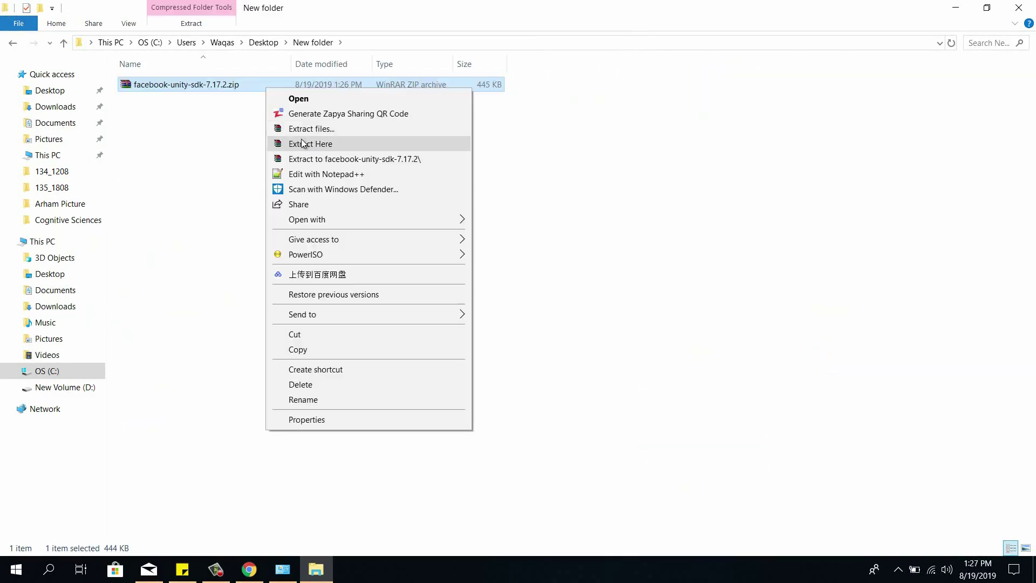
left_click(301, 141)
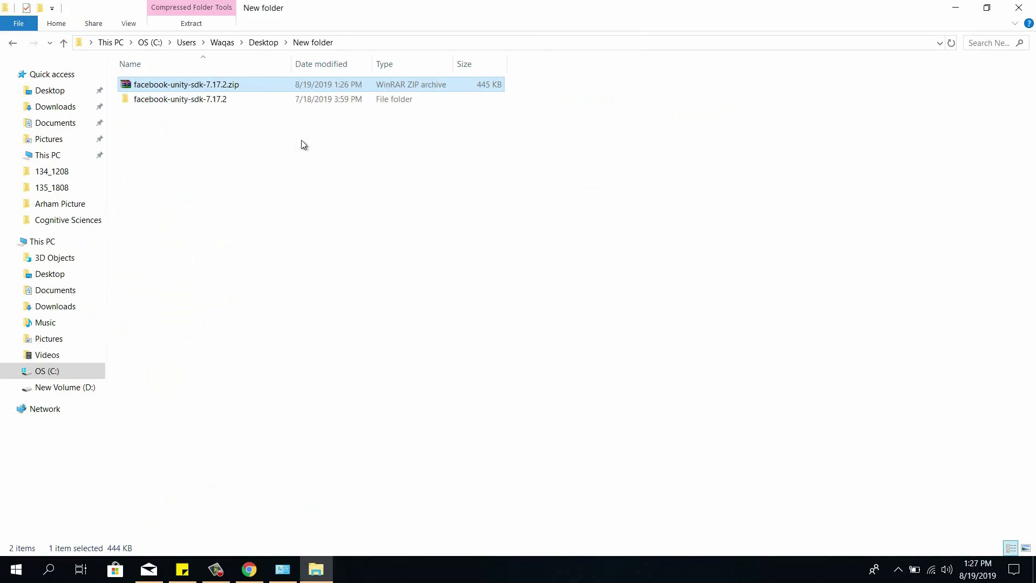
key("shift+Delete")
key("Return")
- Open the FacebookSDK subfolder inside the extracted facebook-unity-sdk-7.17.2 folder
key("Return")
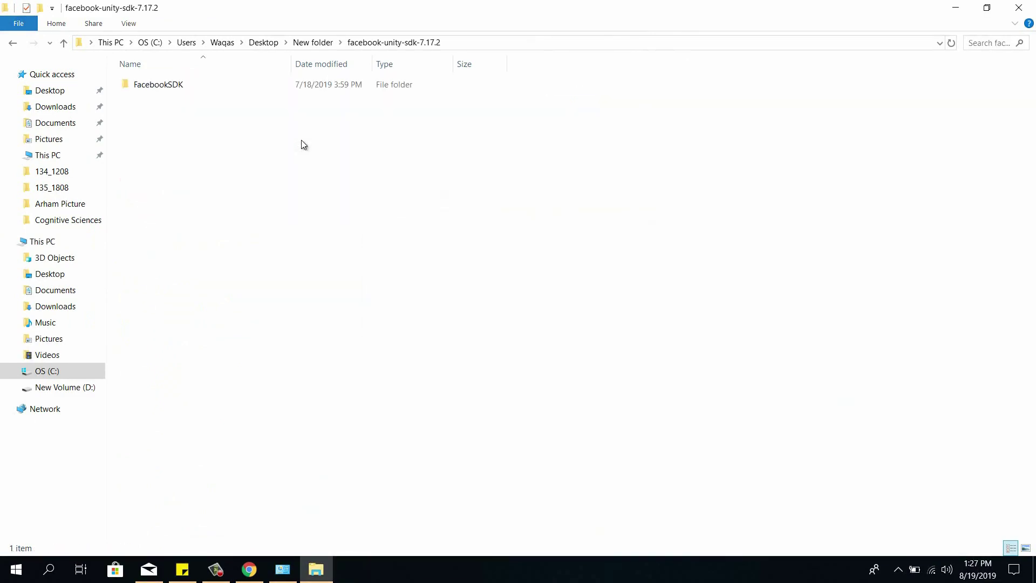
key("Down")
key("Return")
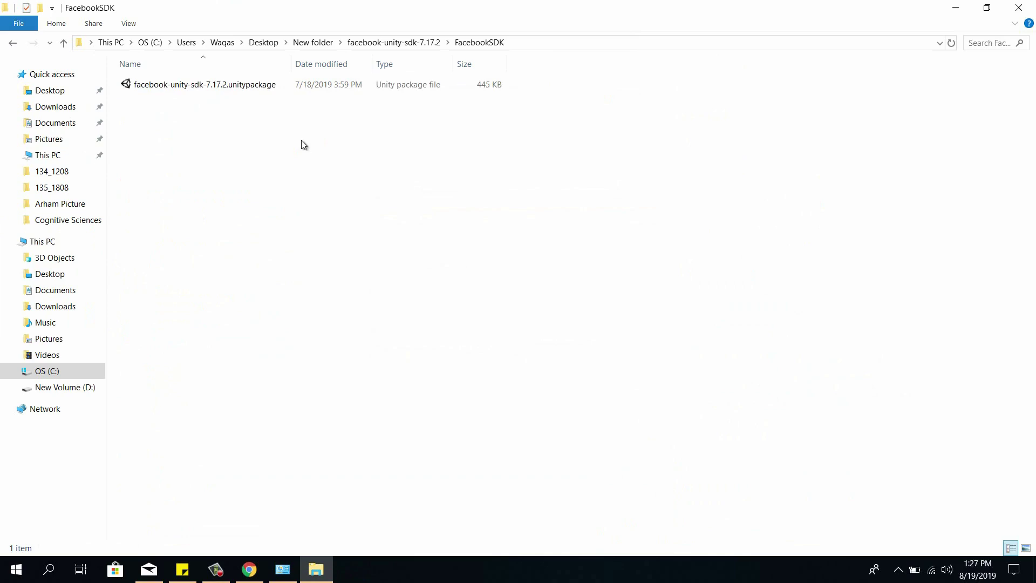
- Launch Unity and create a new 3D project named "Facebook Global Leaderboard" in D:\Unity Projects
key("super")
type("unity")
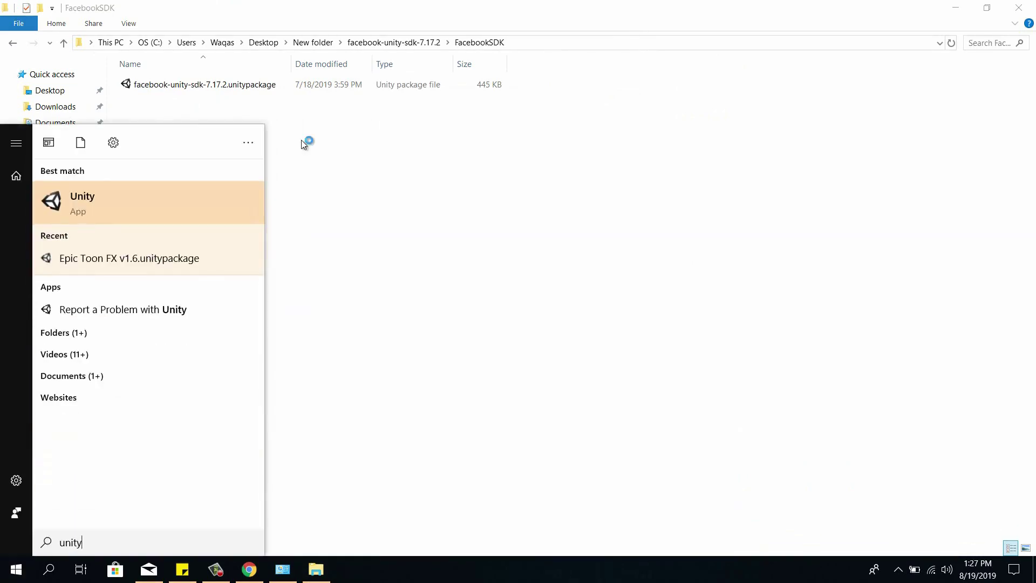
key("Return")
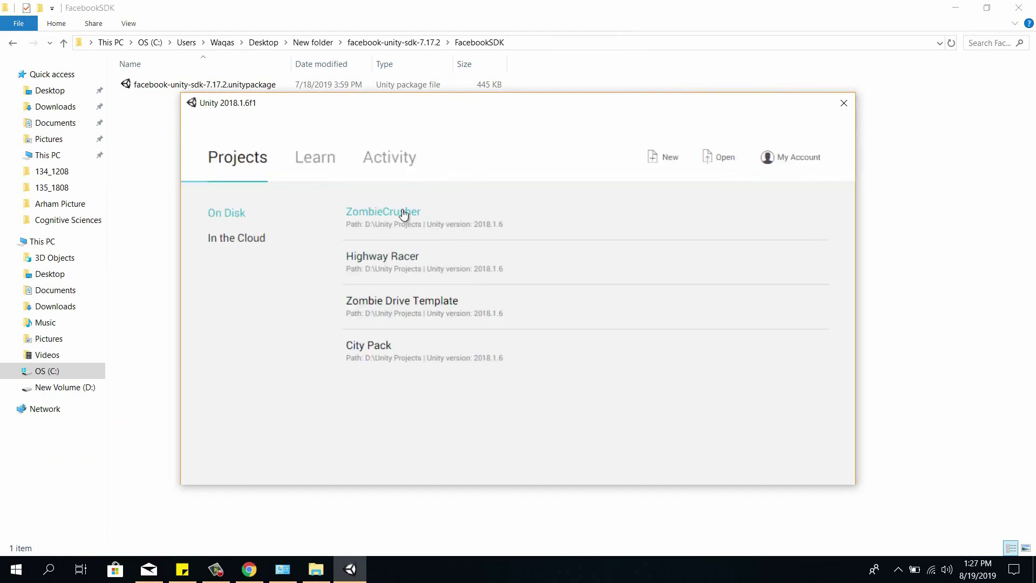
left_click(669, 161)
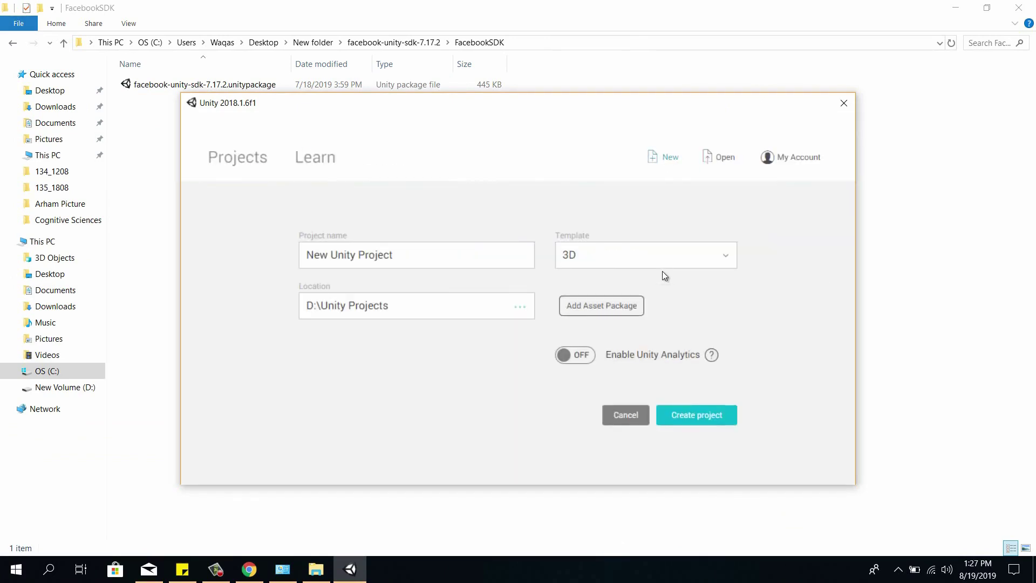
left_click(435, 247)
type("Facebook Global Leaderboard")
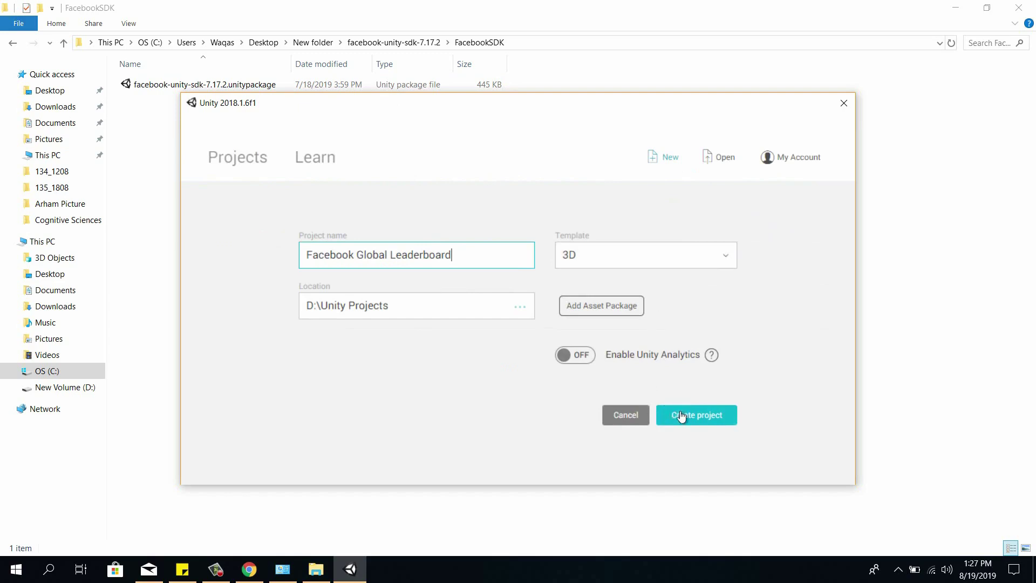
left_click(680, 414)
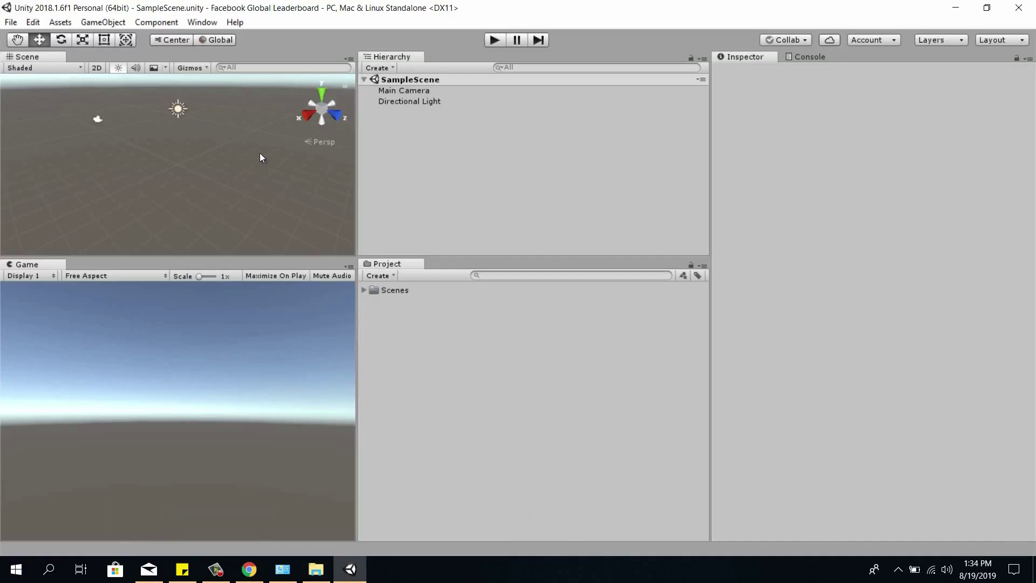
- Open the project's Player Settings from the Build Settings and close the Build Settings window
left_click(11, 23)
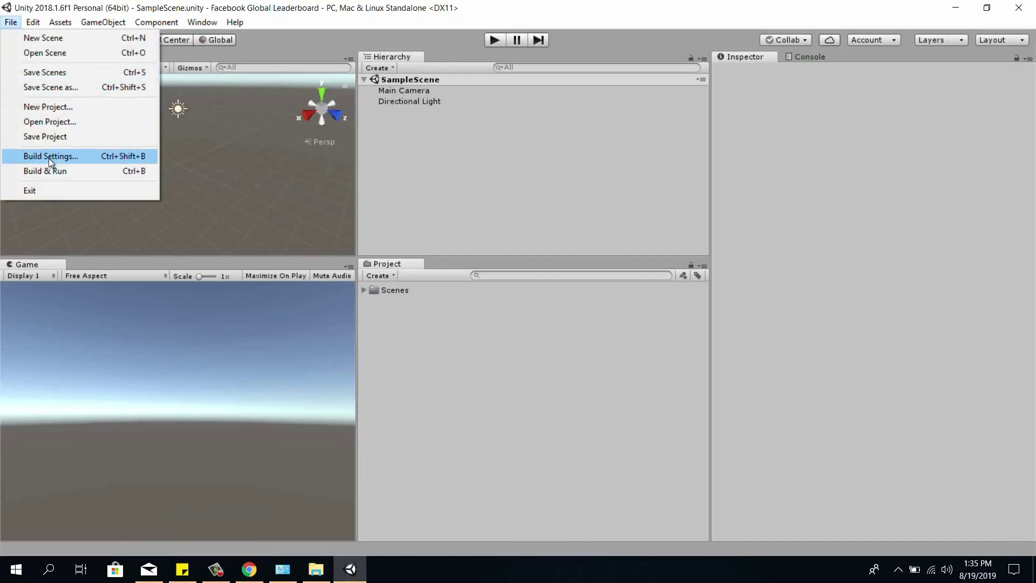
left_click(49, 158)
left_click(157, 410)
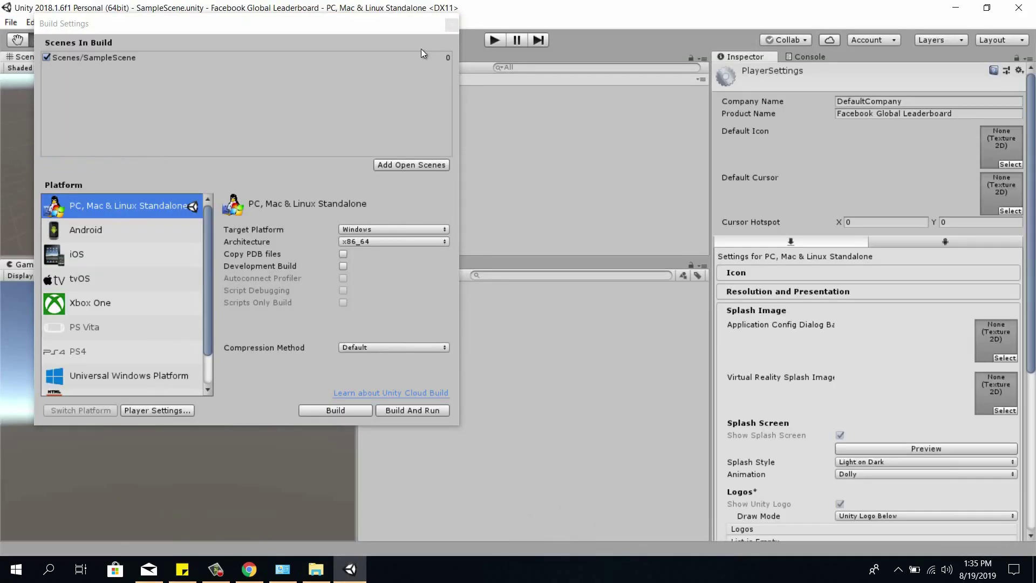
left_click(451, 25)
- Expand Other Settings in the Player Settings and switch to the Android platform's settings
scroll(893, 353, "down", 3)
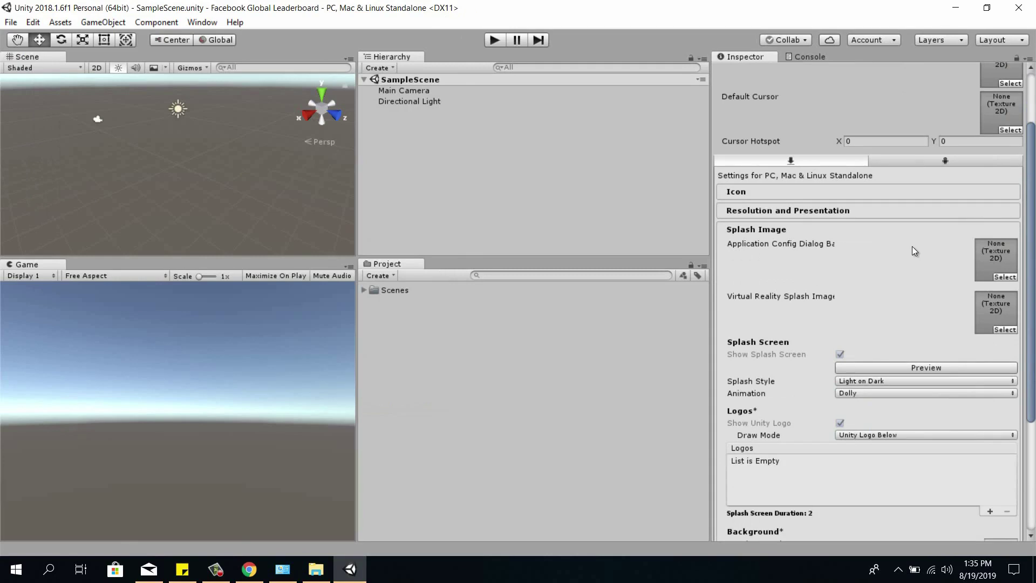
scroll(911, 246, "down", 6)
left_click(844, 501)
scroll(901, 296, "down", 15)
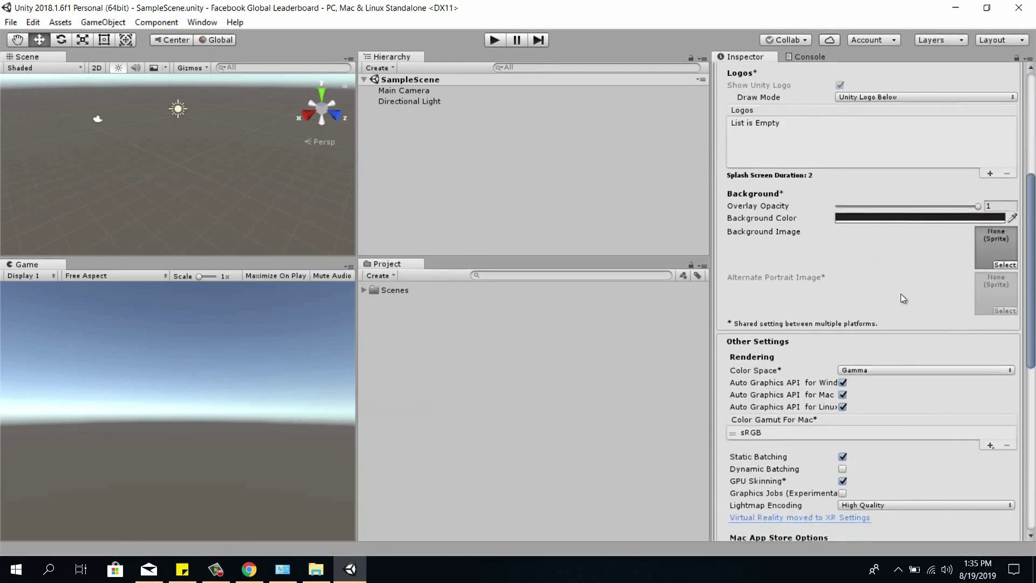
scroll(906, 302, "up", 8)
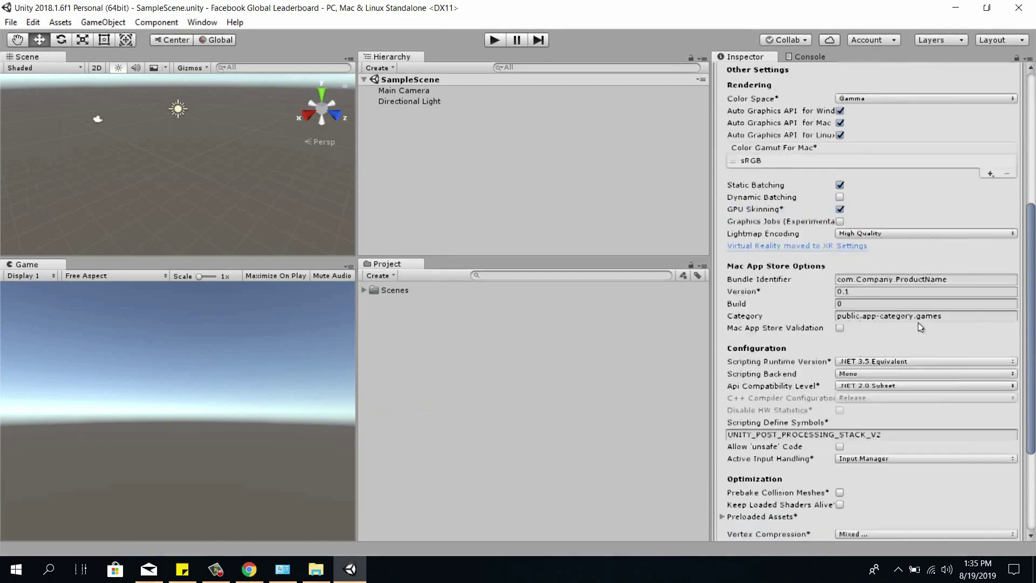
left_click(923, 185)
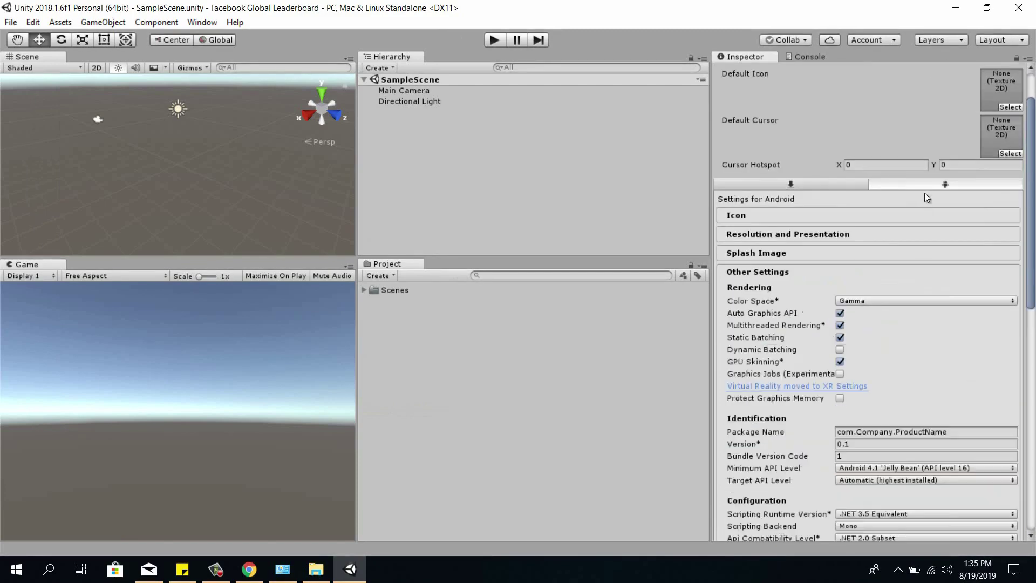
- Set the Android package name to com.waqasdevs.globallb under Identification
scroll(898, 284, "down", 9)
scroll(904, 251, "up", 1)
left_click(965, 230)
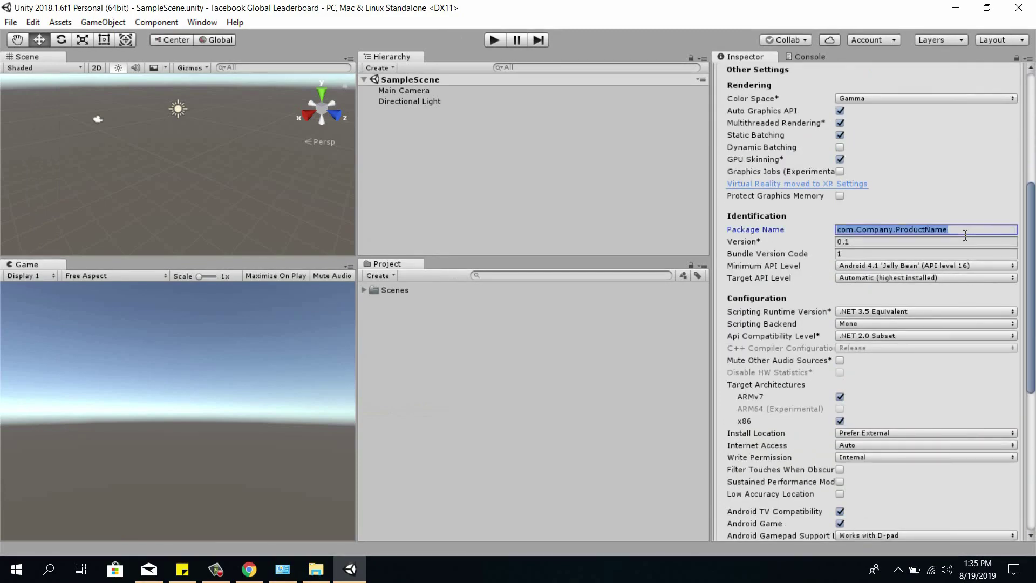
type("com")
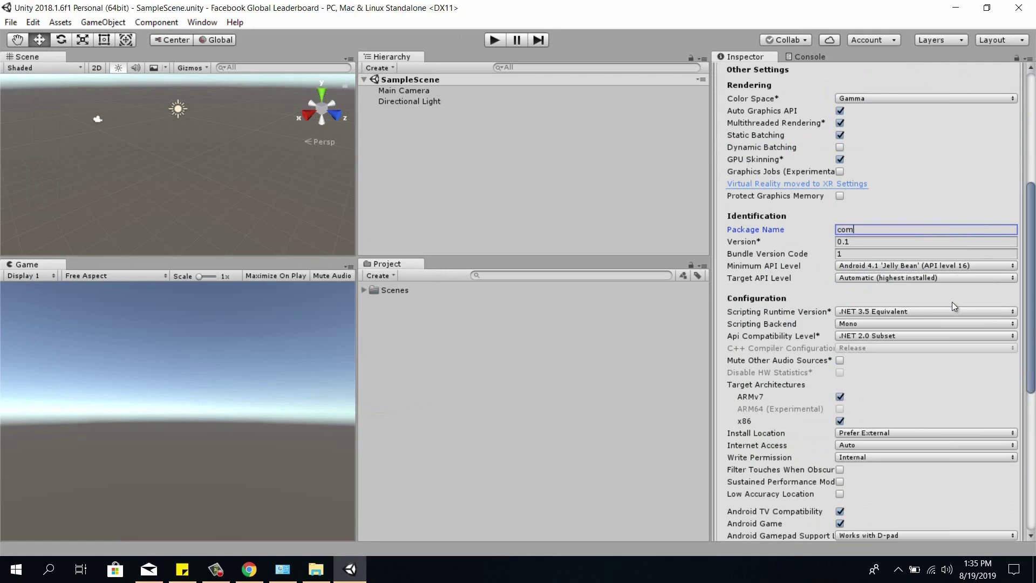
type(".waqasdevs.globallb")
left_click(865, 241)
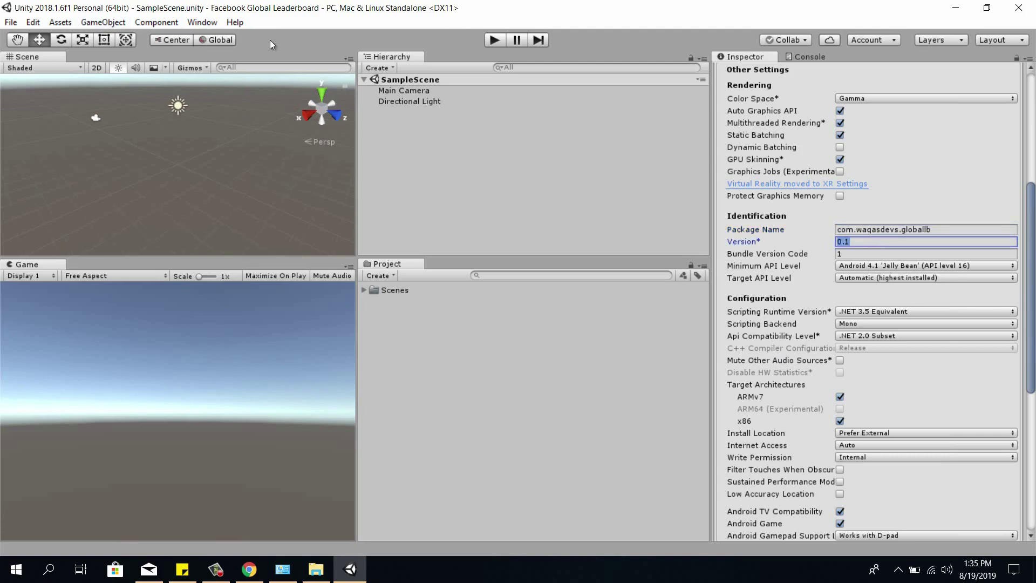
- Set the company name to "WaqasDevs" and the product name to "Global Leaderboard" in the Player Settings
scroll(910, 189, "up", 6)
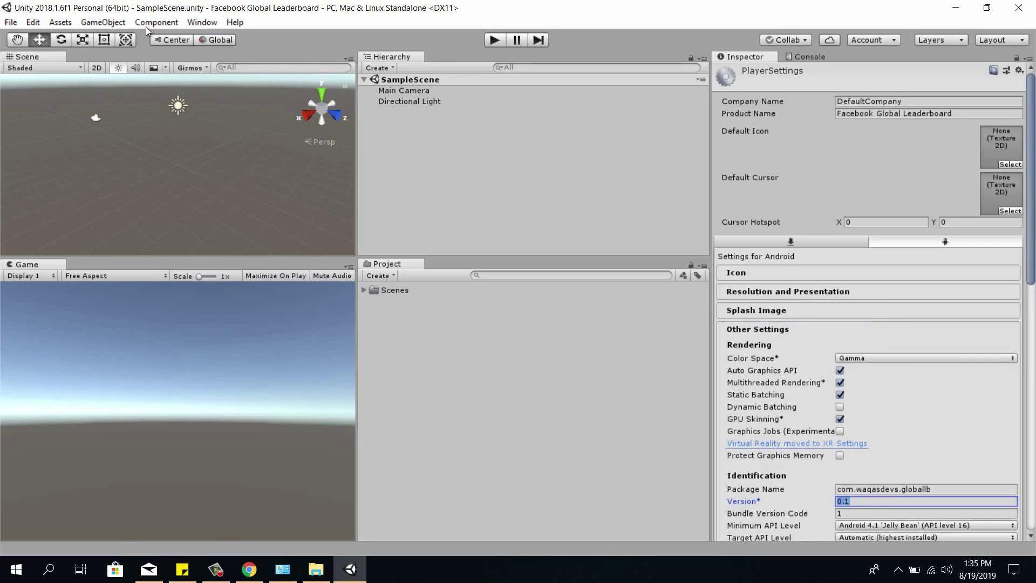
left_click(850, 102)
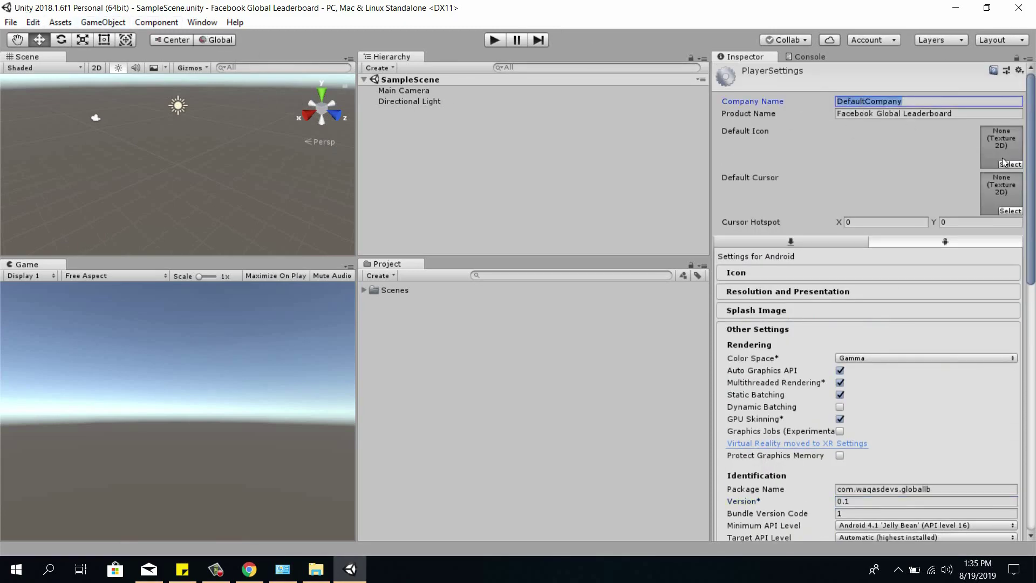
type("WaqasDevs")
key("Tab")
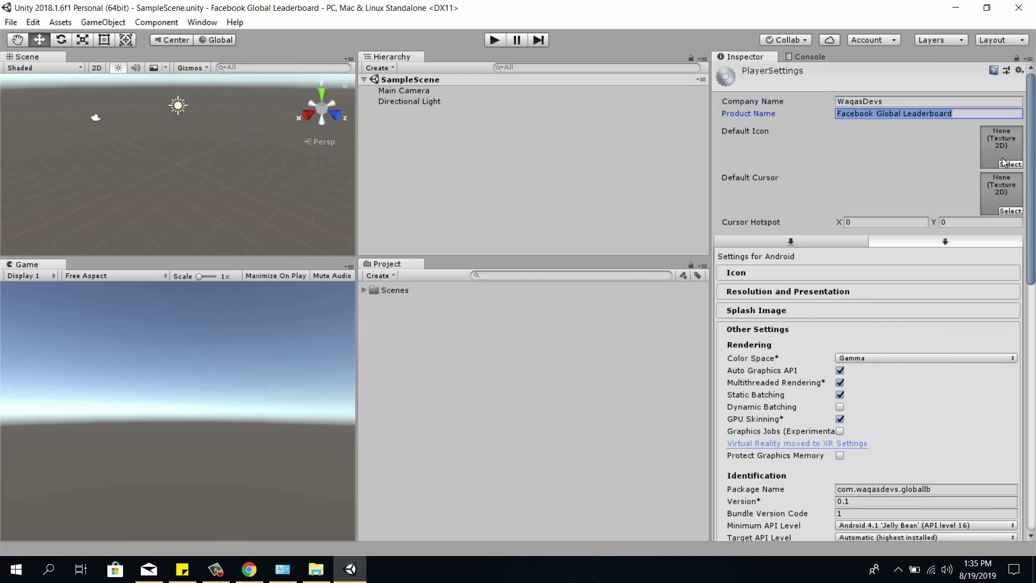
type("Global Lead")
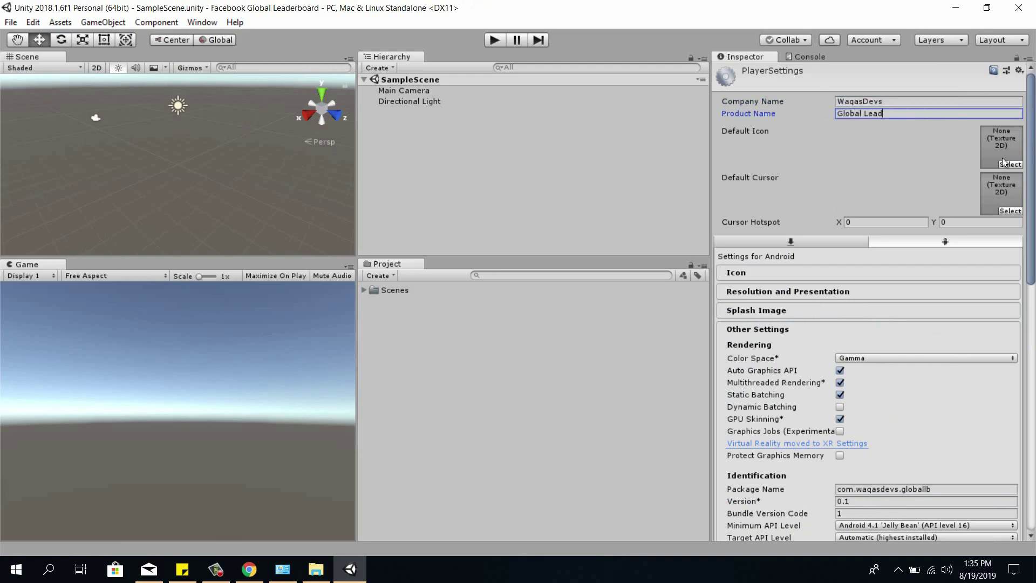
type("erboard")
left_click(245, 571)
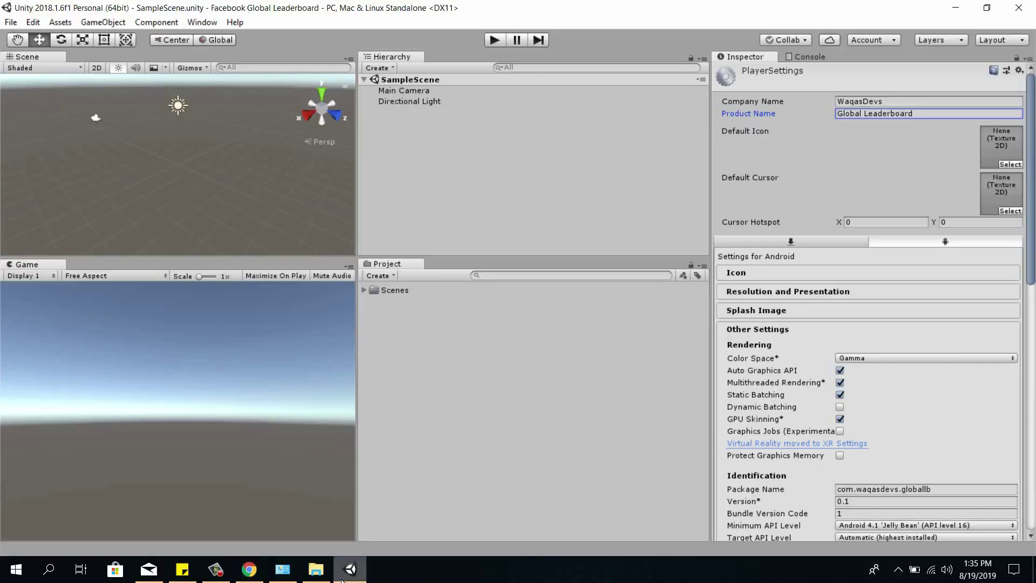
- Start importing a custom package into the Unity project and copy the FacebookSDK folder's path from File Explorer
left_click(350, 569)
left_click(60, 22)
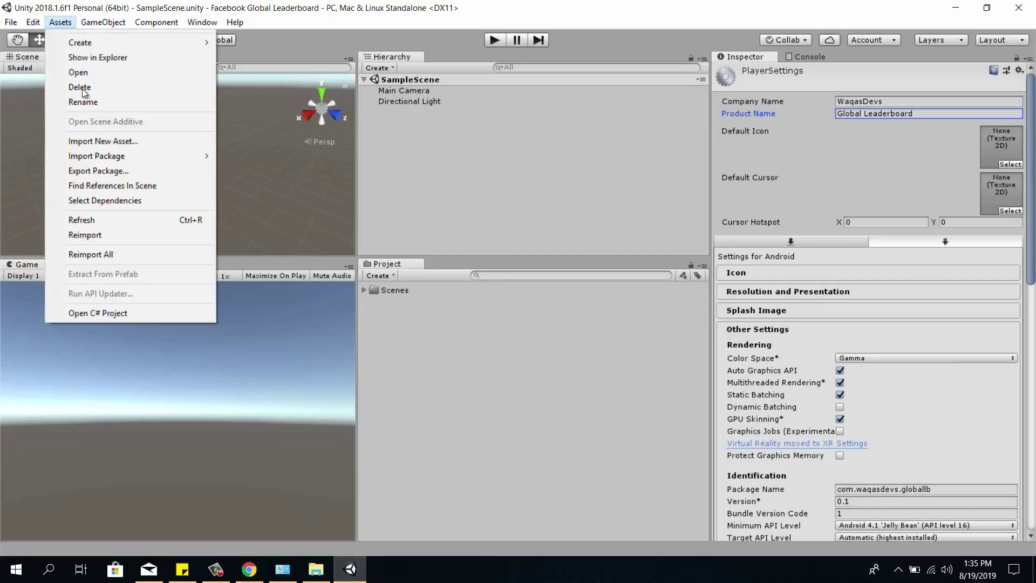
mouse_move(88, 150)
left_click(269, 156)
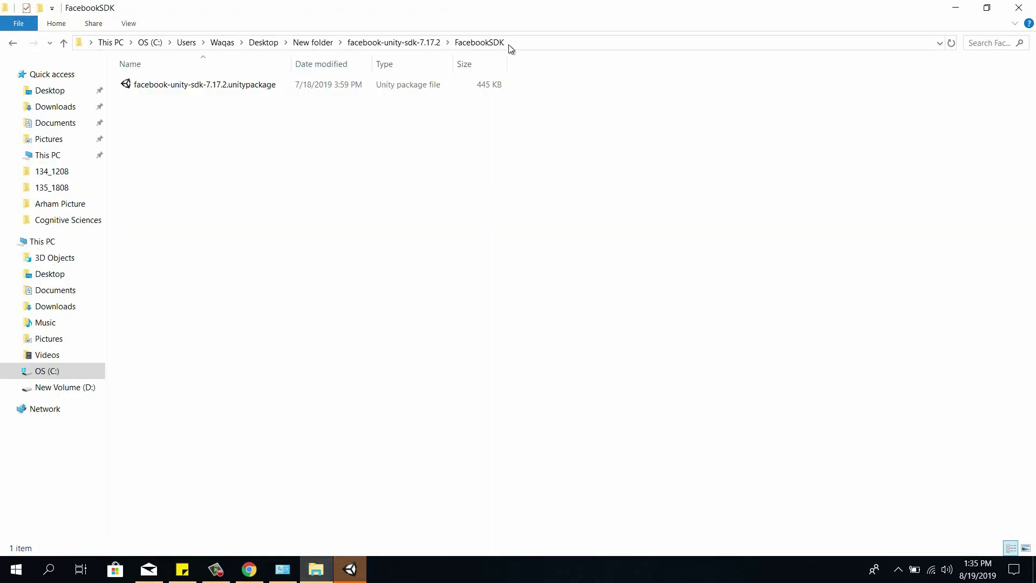
left_click(514, 43)
key("ctrl+c")
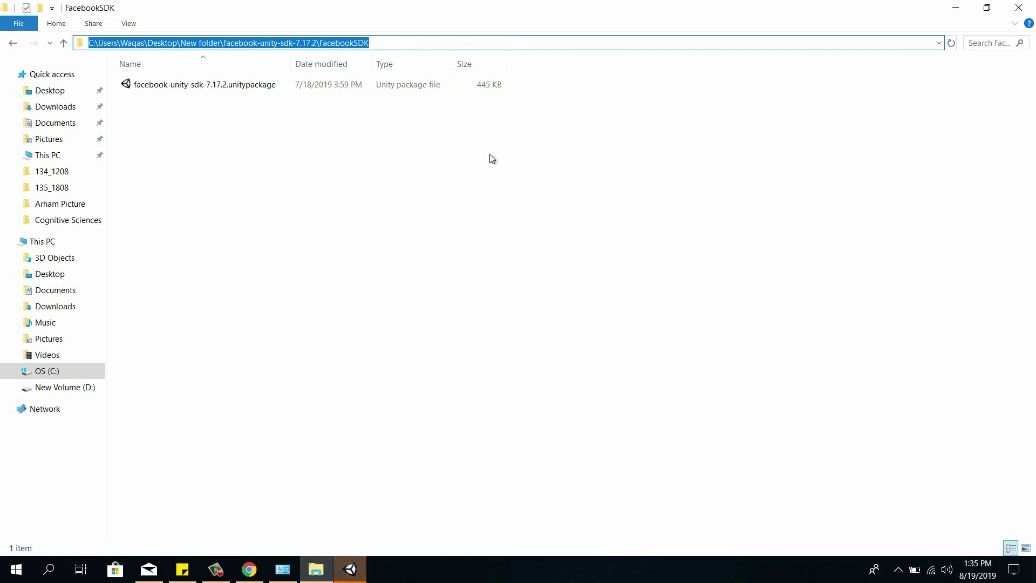
- Go to the copied FacebookSDK folder path in the Import package dialog and open facebook-unity-sdk-7.17.2.unitypackage
left_click(352, 567)
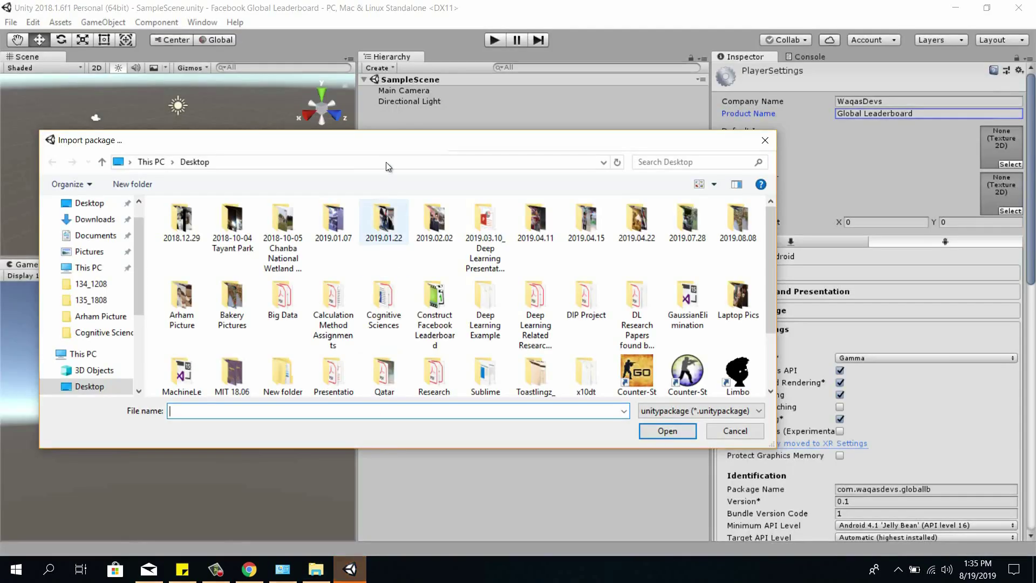
left_click(414, 164)
key("ctrl+v")
key("Return")
double_click(361, 223)
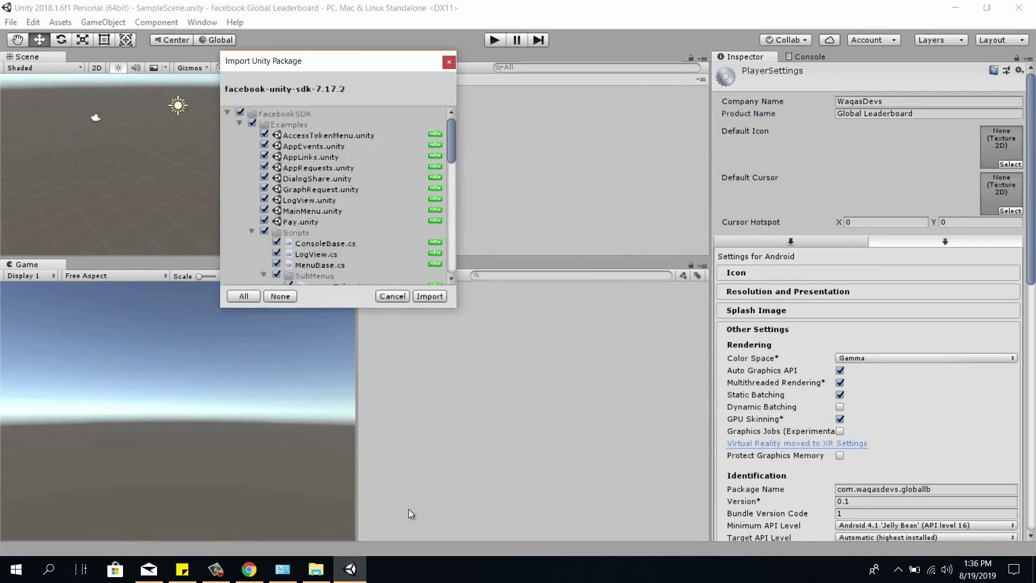
- Import all FacebookSDK and PlayServicesResolver contents into the project and open the Facebook SDK's settings for editing
left_click(227, 112)
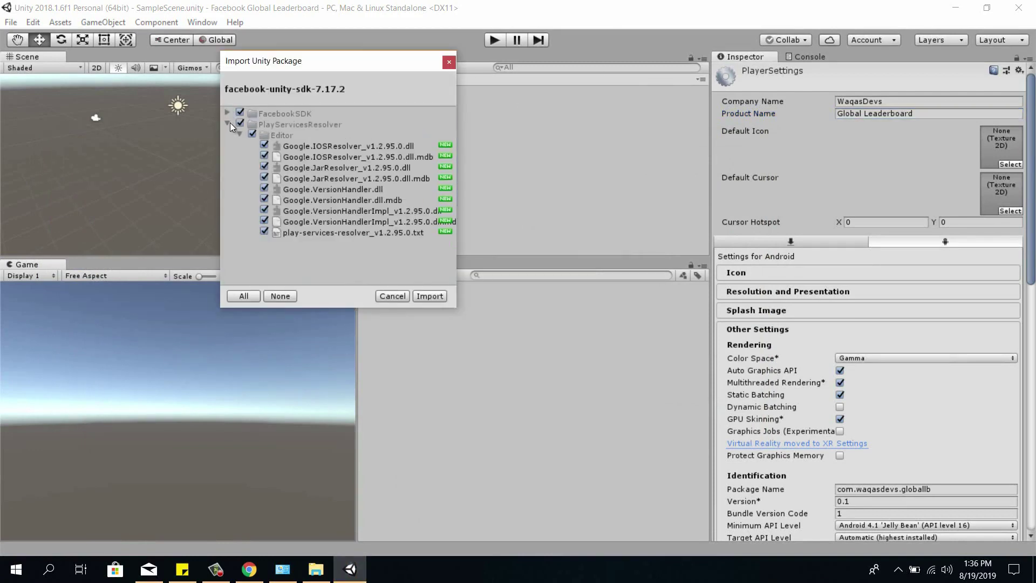
left_click(227, 123)
left_click(430, 297)
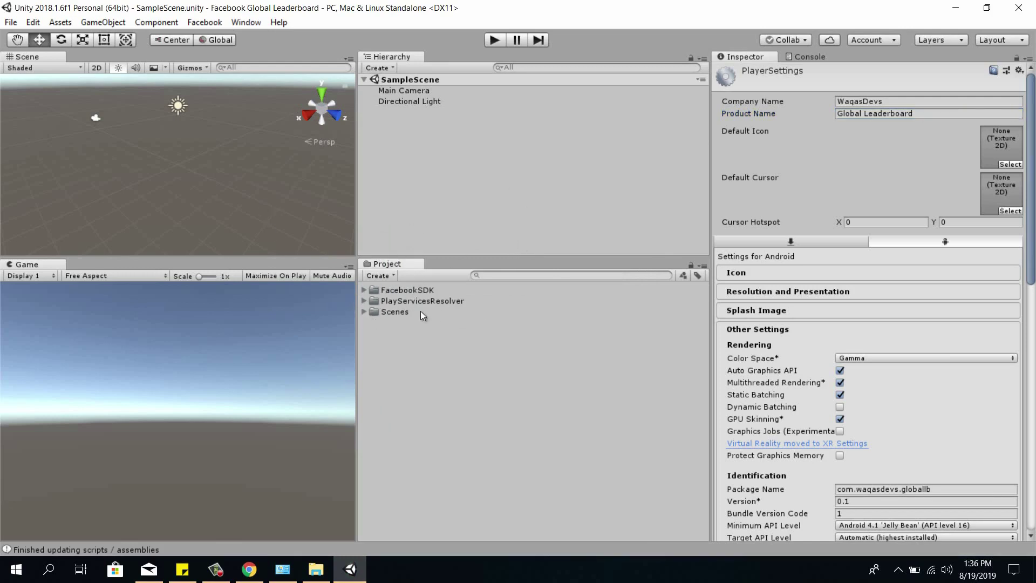
left_click(205, 23)
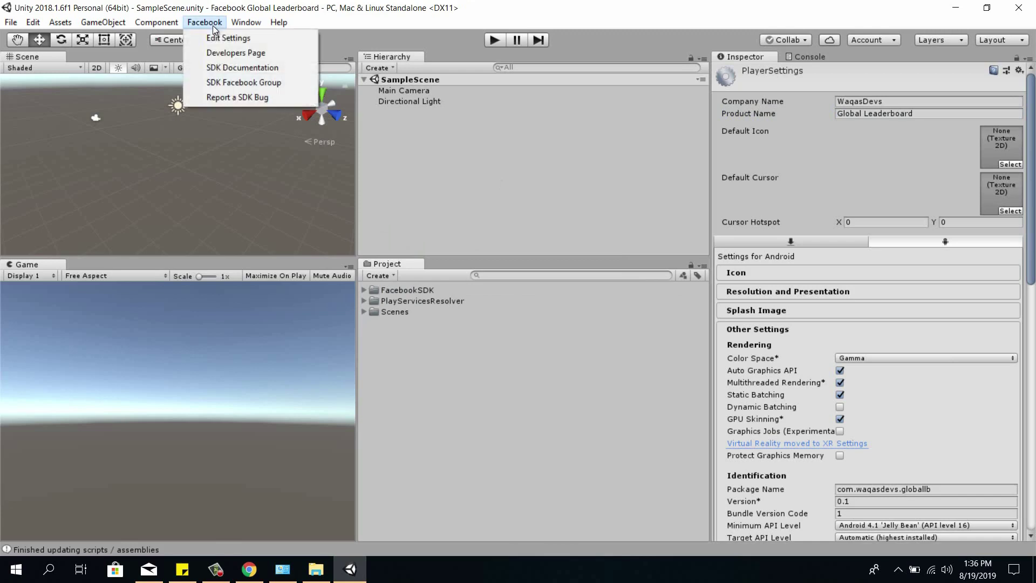
left_click(222, 37)
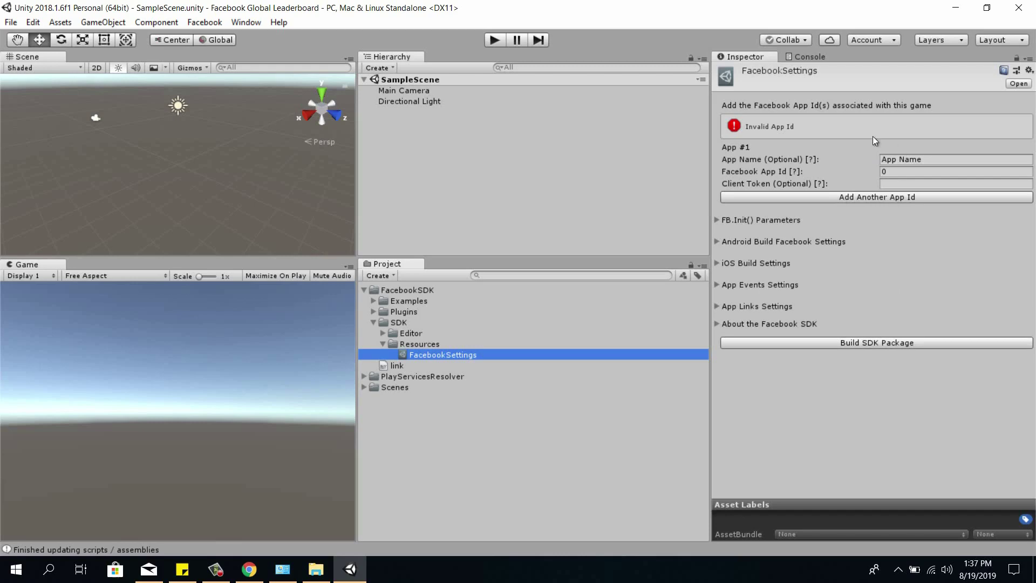
- Switch to Chrome and search Google for "facebook developer console" in a new tab
left_click(254, 573)
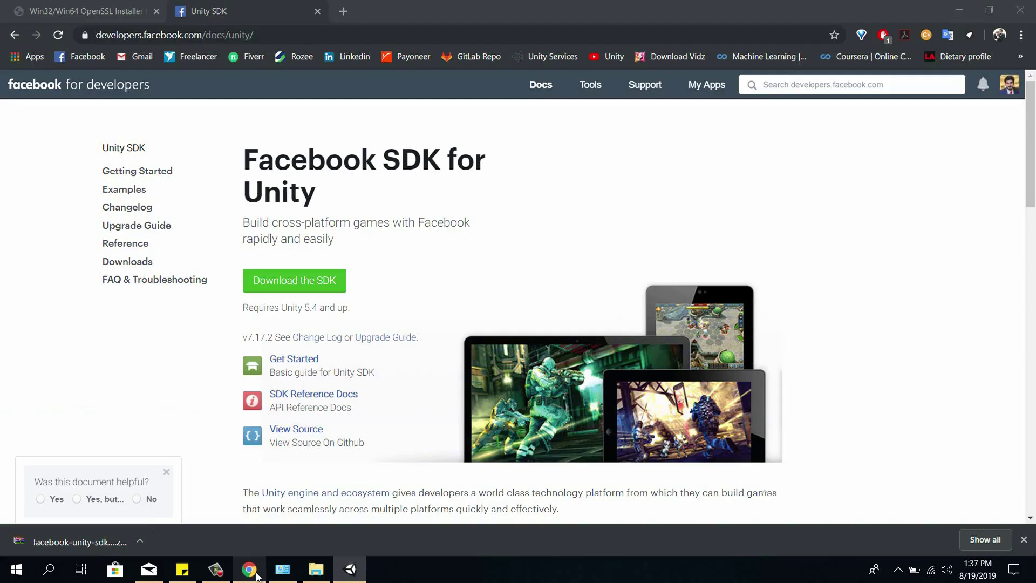
key("ctrl+t")
type("google.com")
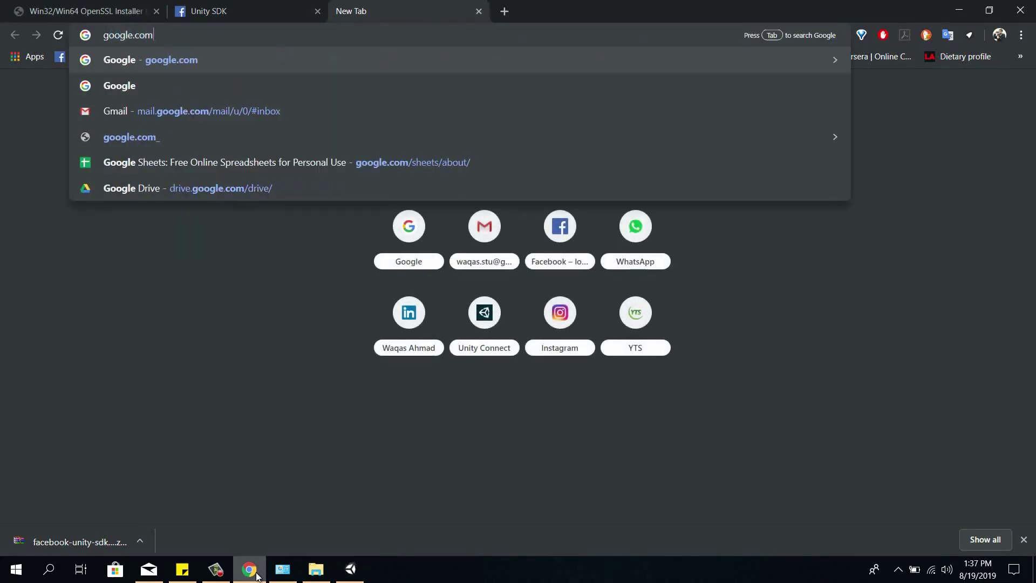
key("Return")
type("facebook")
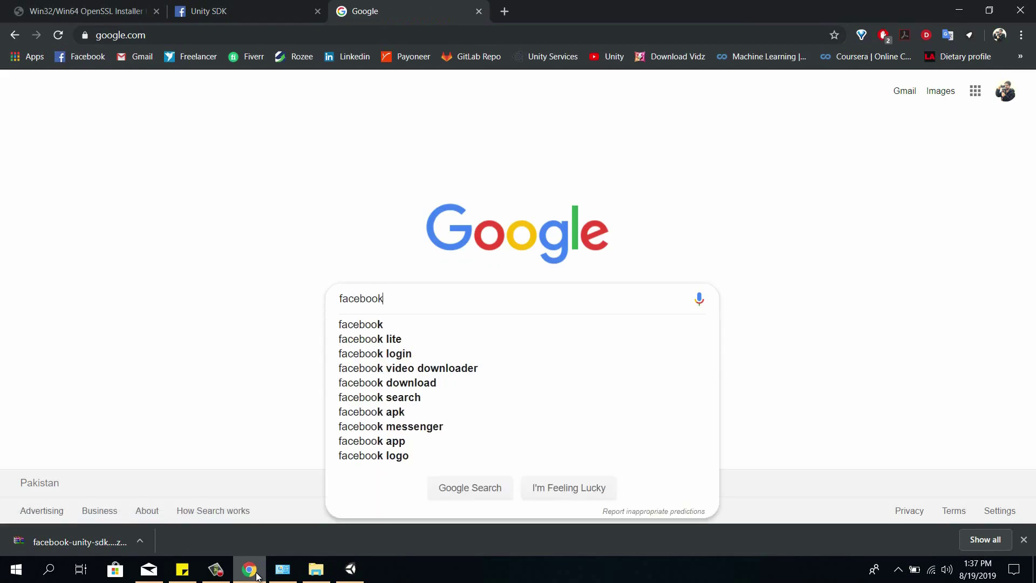
type(" developer console")
key("Return")
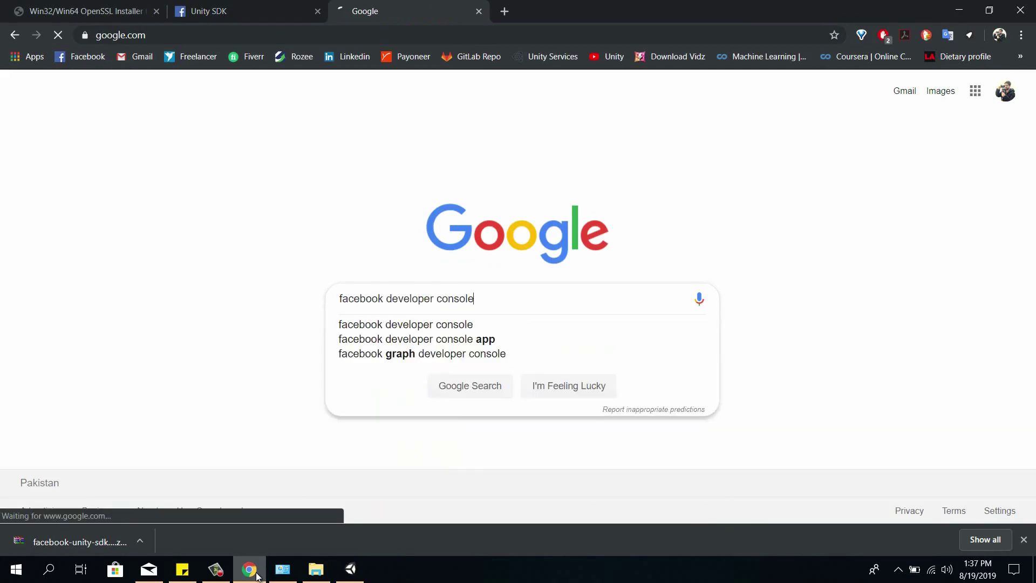
- Return to Unity and expand the Android Build Facebook Settings section of FacebookSettings
left_click(352, 571)
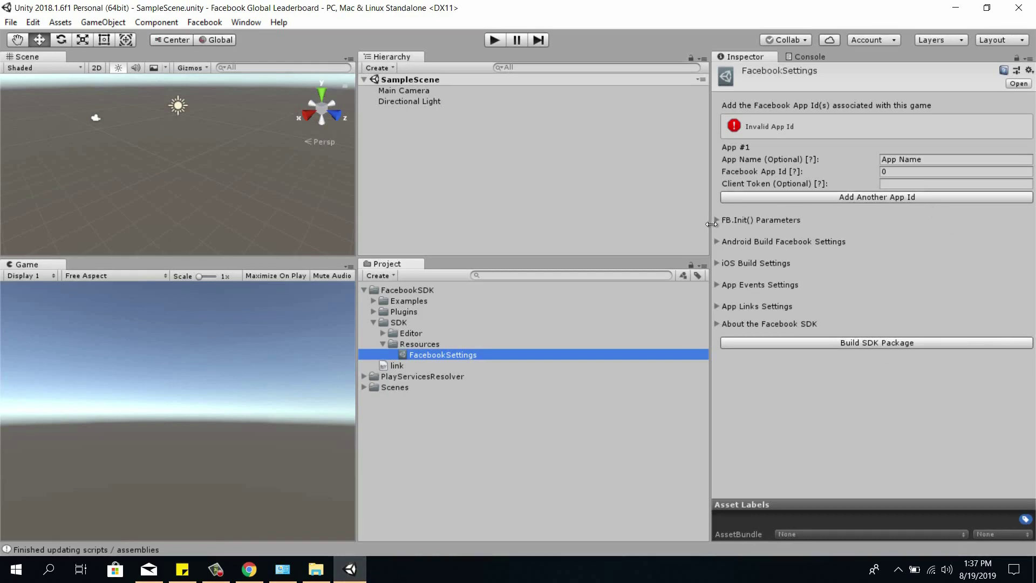
left_click(717, 244)
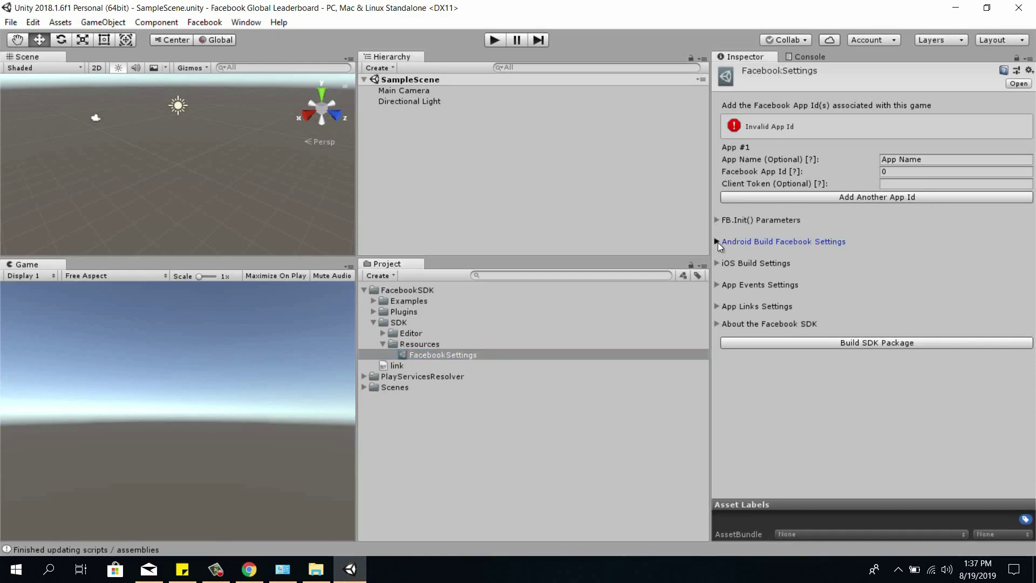
left_click(716, 243)
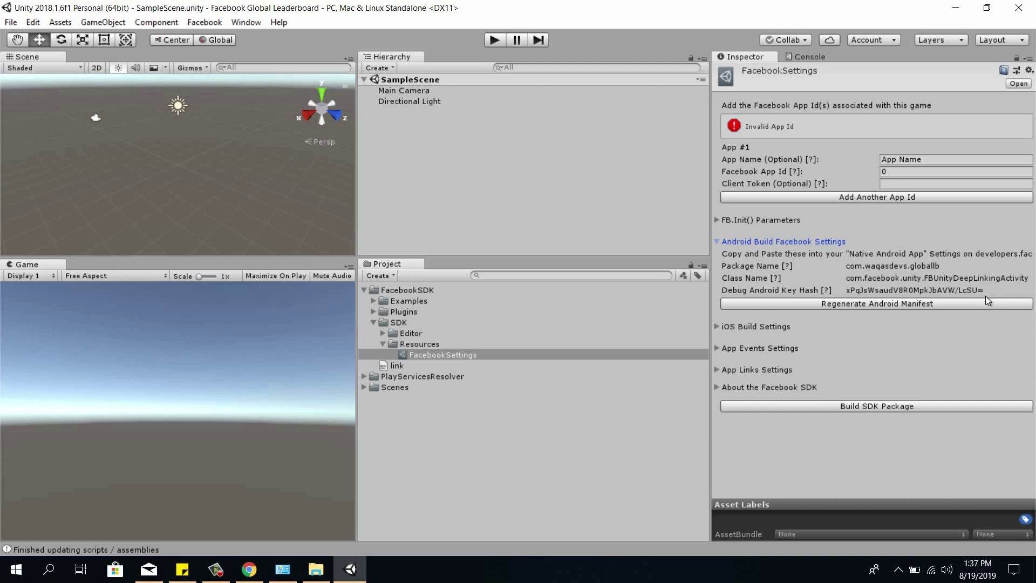
- On Facebook for Developers in Chrome, try to create a new App ID with the display name "Facebook Global Leaderboard"
left_click(248, 569)
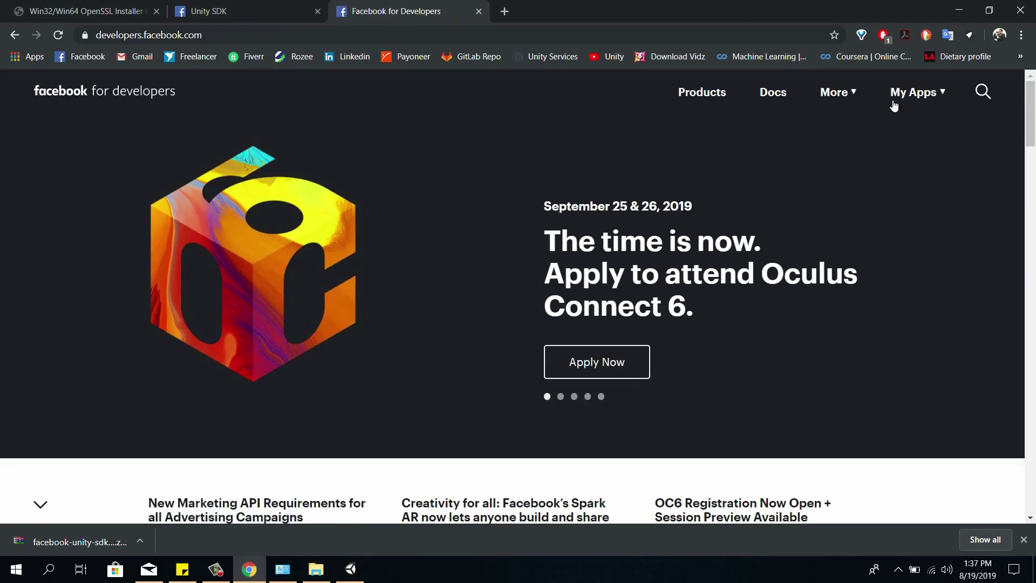
left_click(907, 100)
left_click(902, 218)
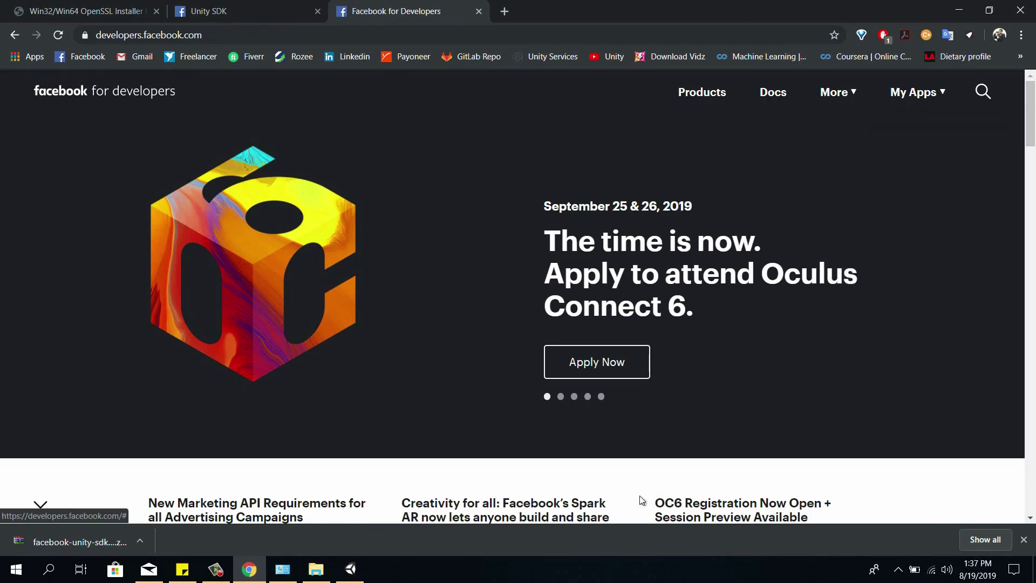
left_click(444, 249)
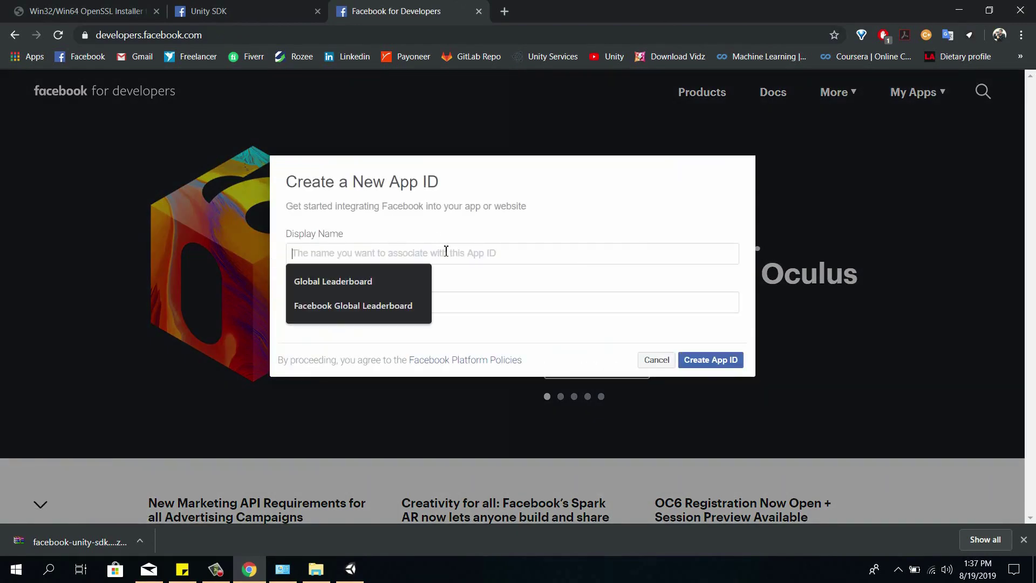
left_click(413, 306)
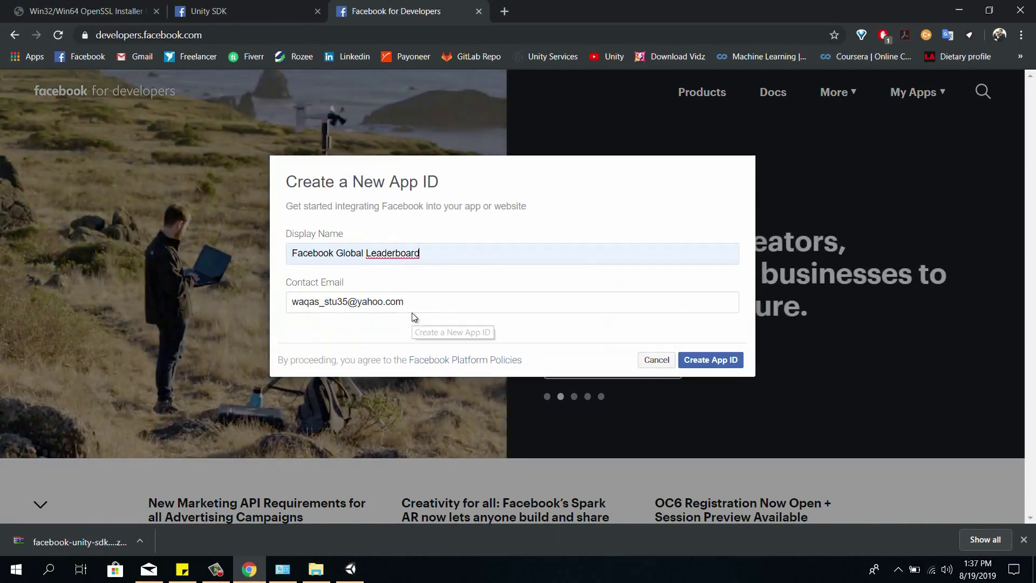
left_click(722, 361)
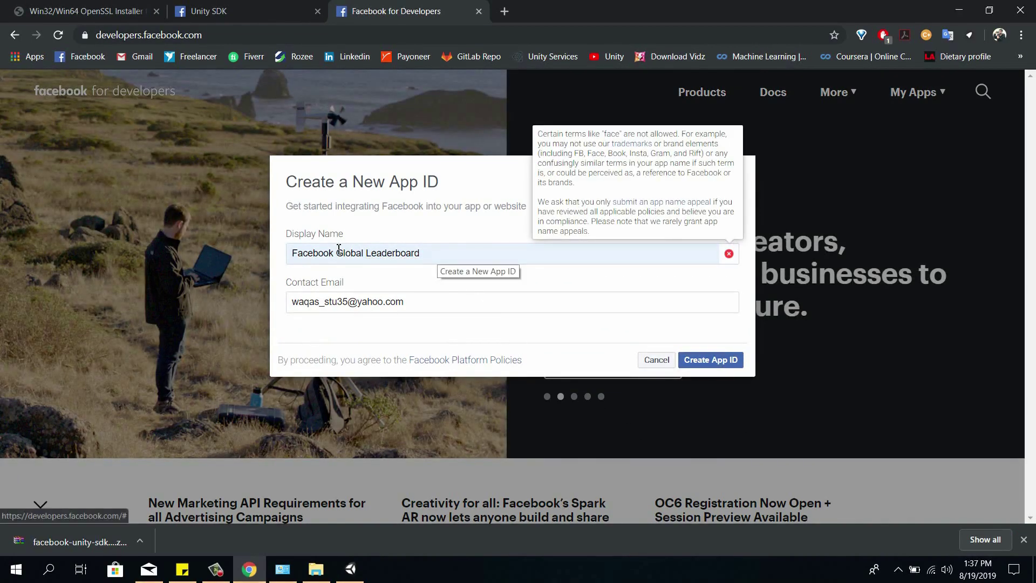
- Shorten the display name to "Global Leaderboard", create the App ID and complete the security check
left_click_drag(335, 253, 71, 248)
key("BackSpace")
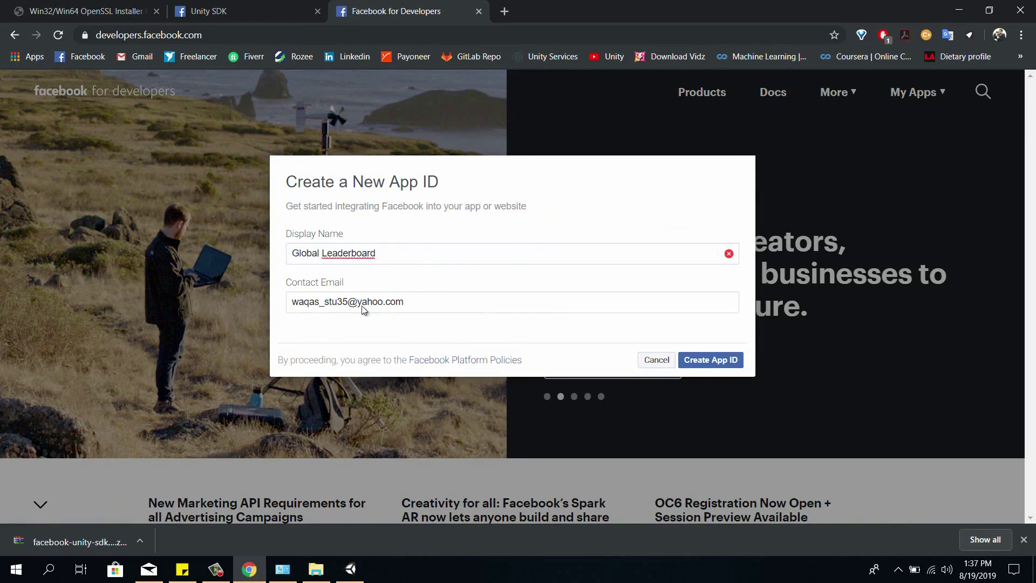
left_click(708, 361)
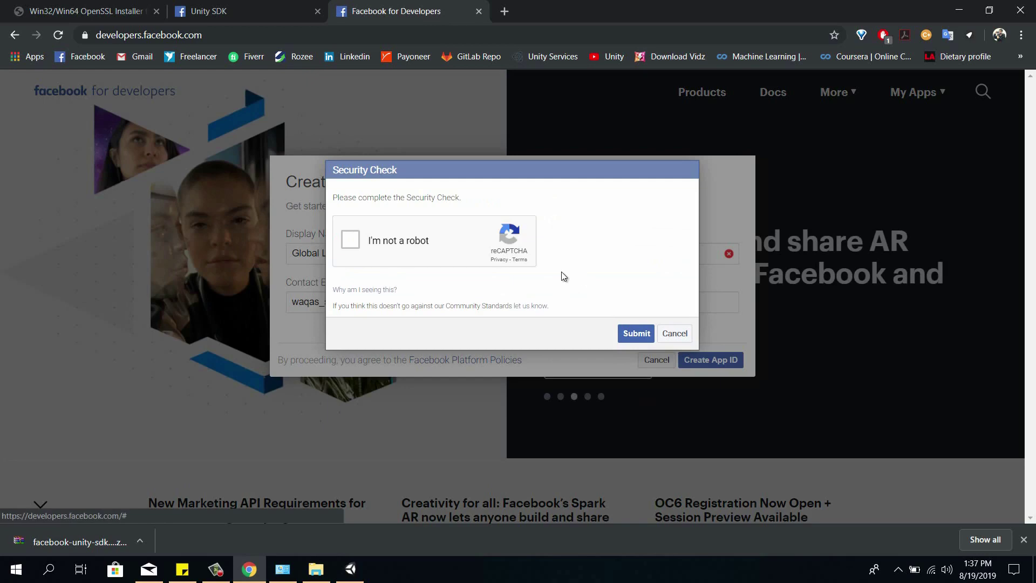
left_click(352, 239)
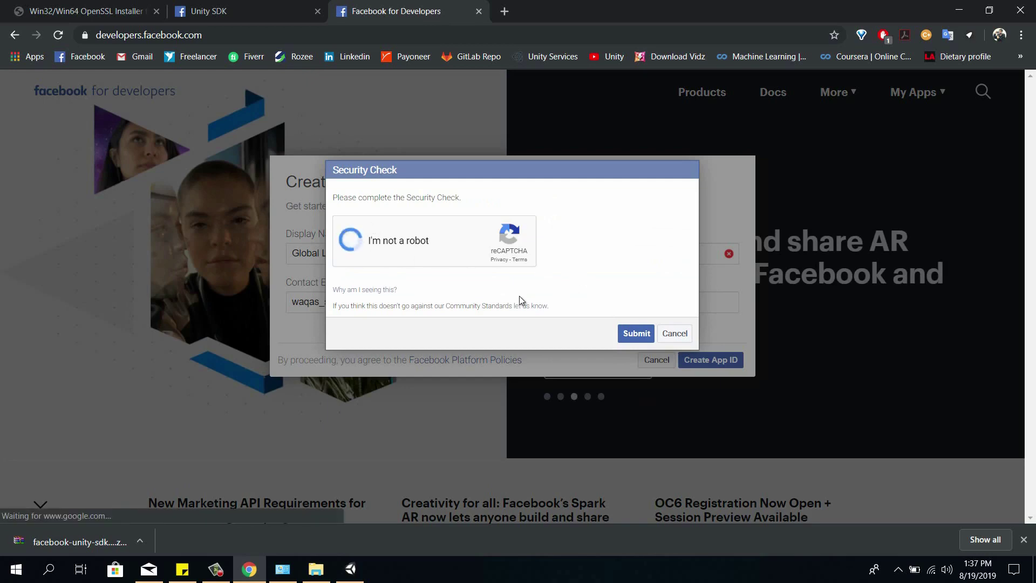
left_click(636, 332)
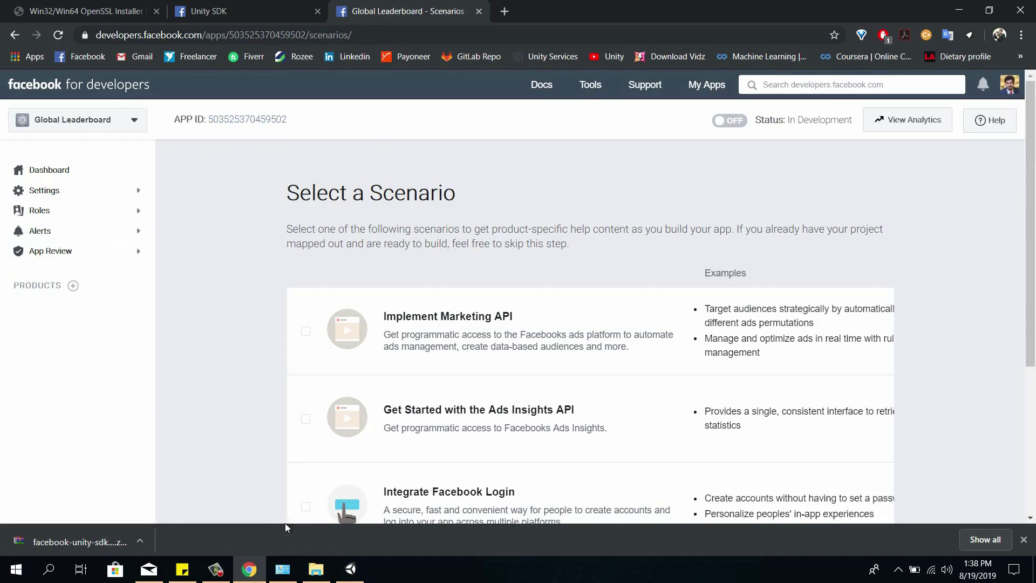
- Switch to Unity and paste the new Facebook app ID into the App Name and Facebook App Id fields of FacebookSettings
left_click(350, 569)
left_click(925, 157)
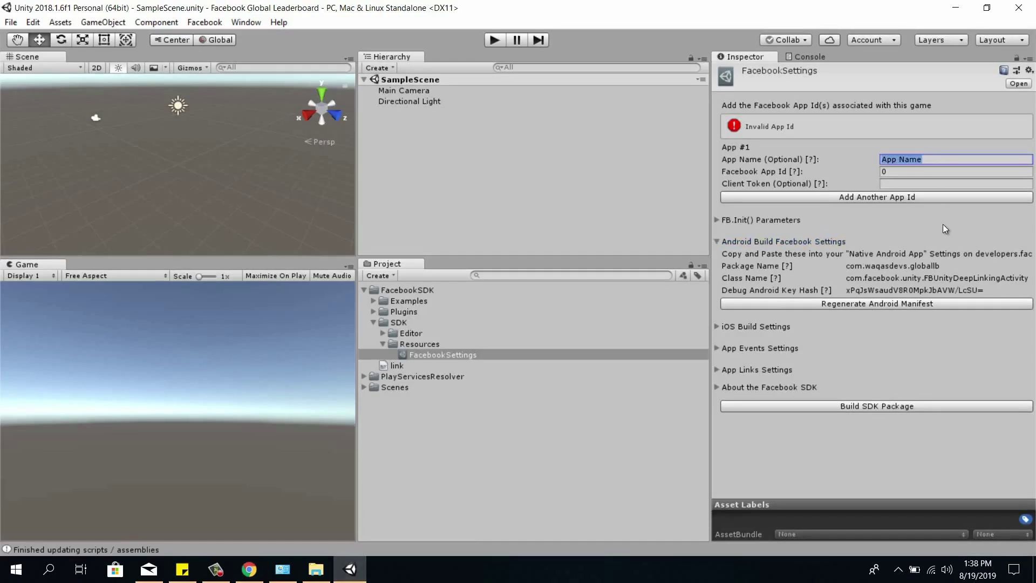
key("ctrl+v")
left_click(907, 170)
key("ctrl+v")
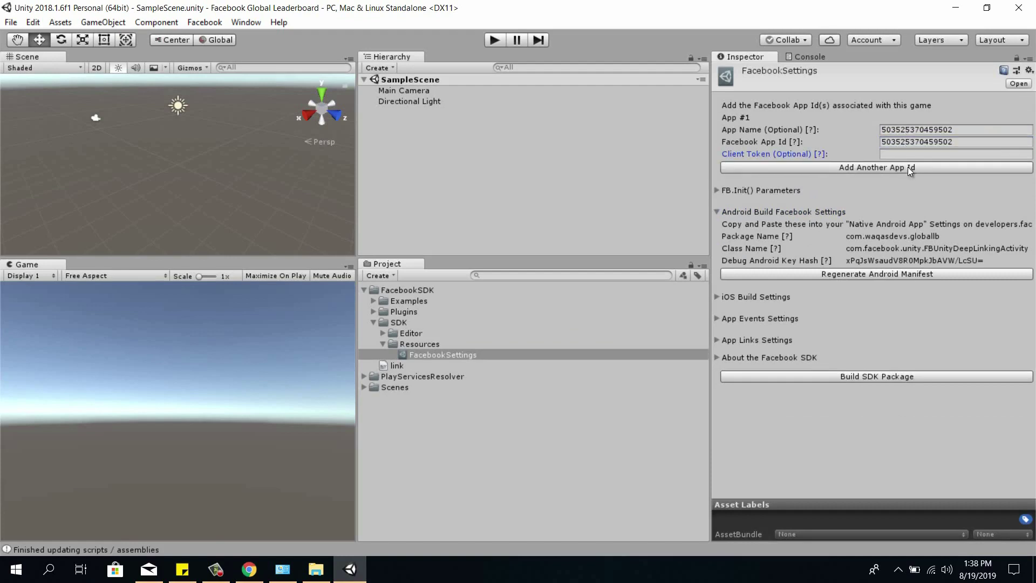
- Check the app's name in Chrome and replace the App Name value in Unity's FacebookSettings with "Global Leaderboard"
left_click(915, 132)
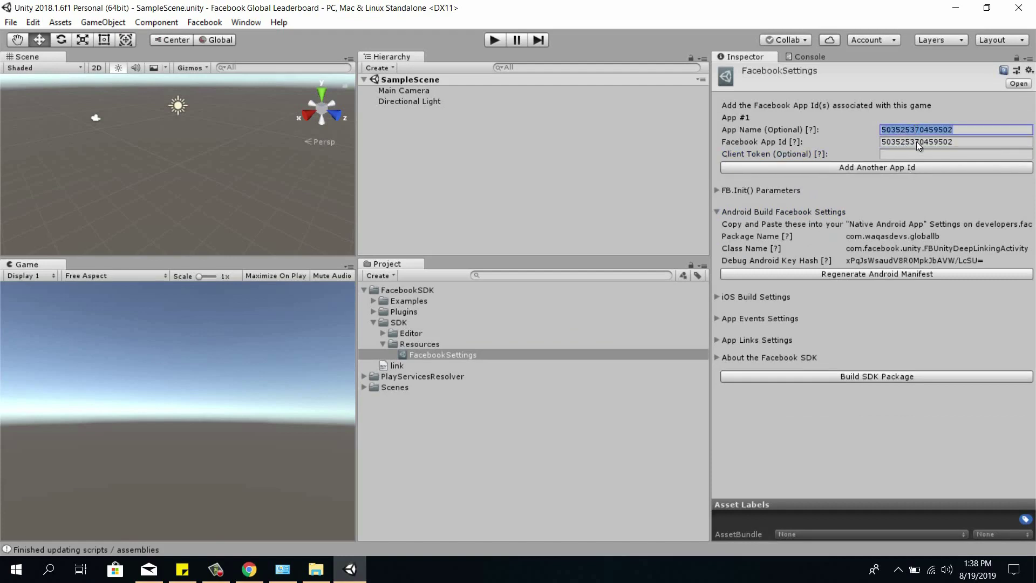
left_click(249, 569)
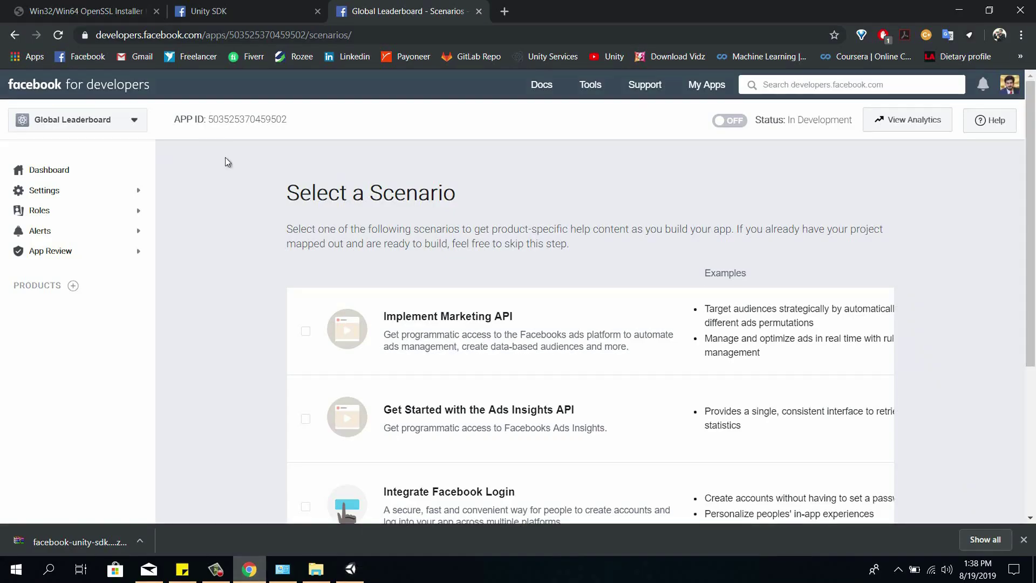
left_click(350, 569)
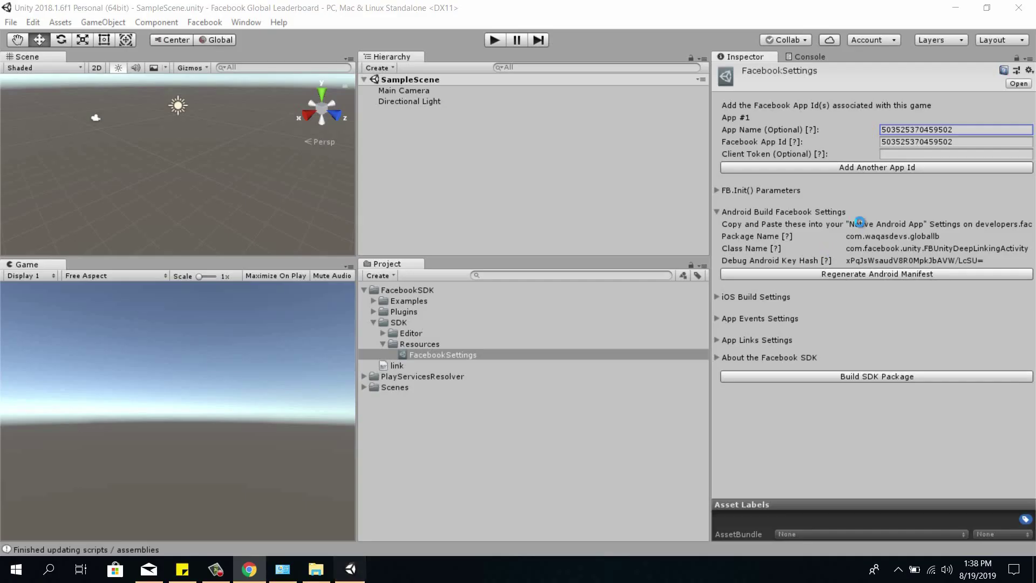
left_click(911, 131)
type("Global Leaeder")
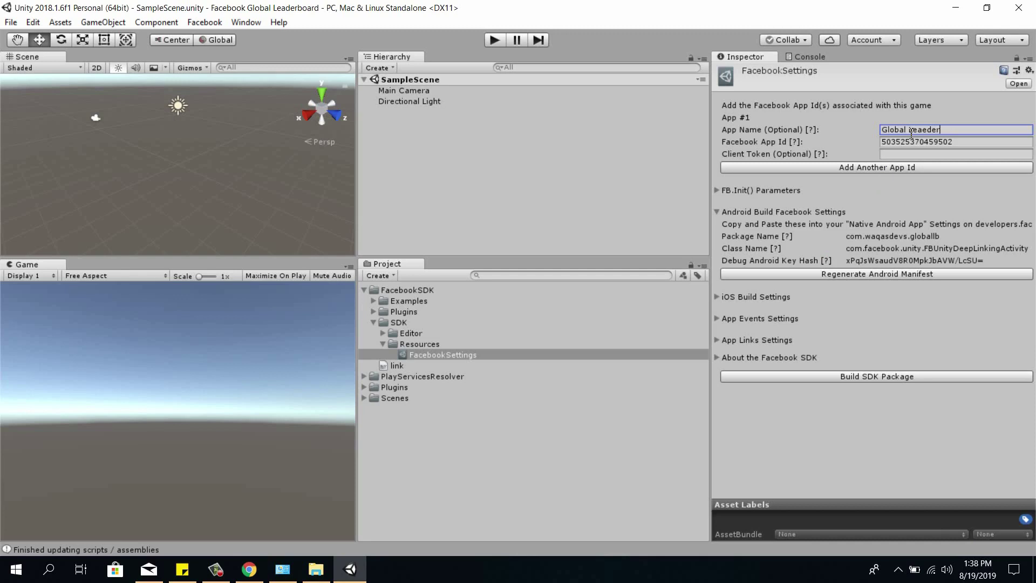
type("d")
key("BackSpace")
key("BackSpace")
type("derboar")
- Switch to Chrome and add the Facebook Login product to the Global Leaderboard app
left_click(249, 569)
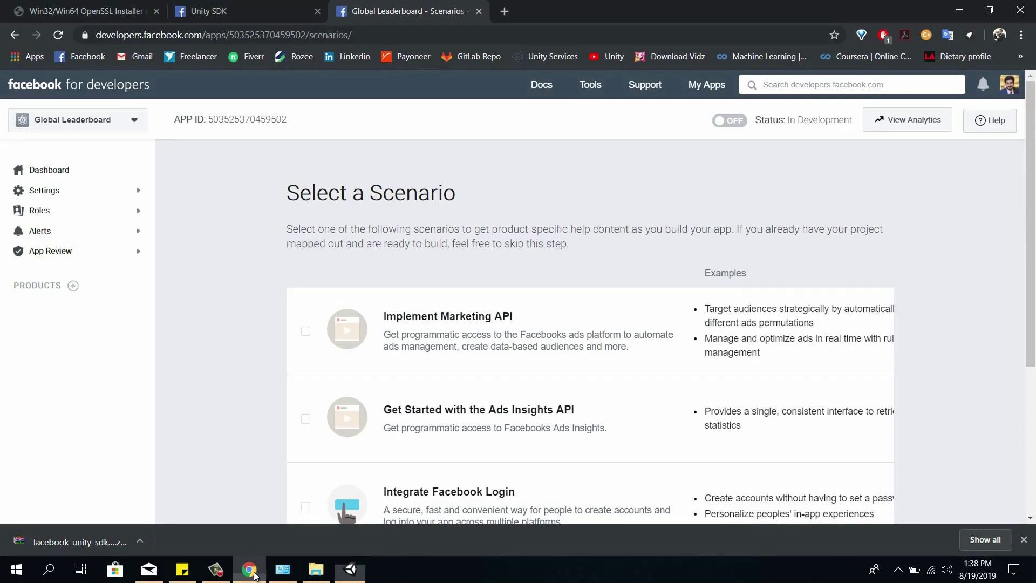
left_click(73, 285)
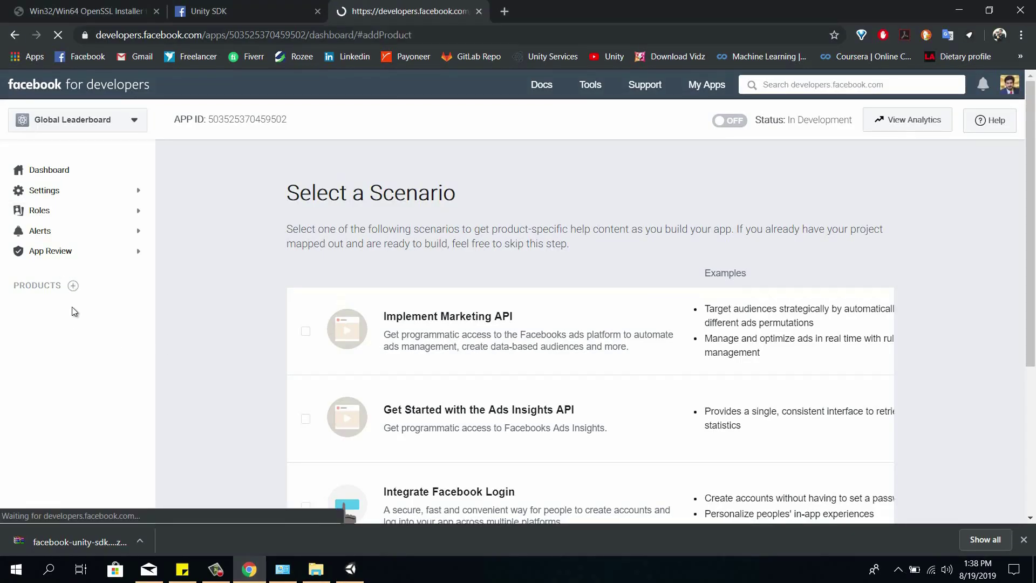
scroll(622, 261, "down", 9)
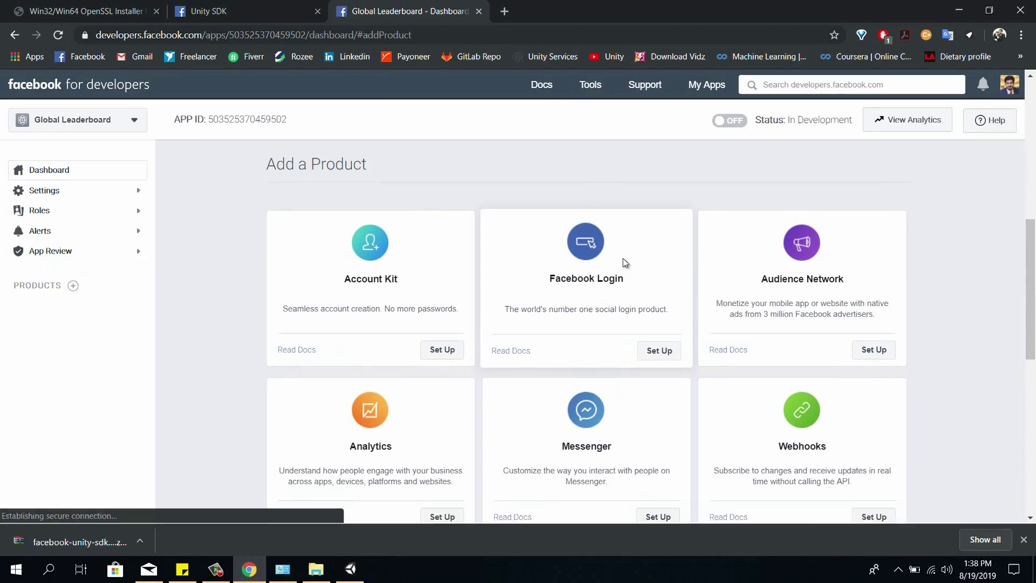
scroll(623, 267, "up", 8)
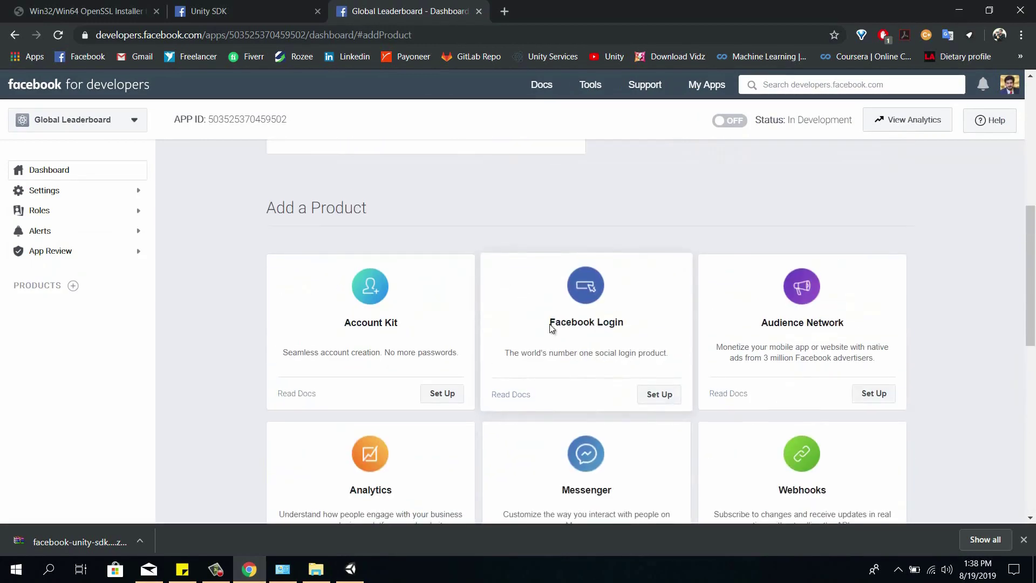
left_click(658, 394)
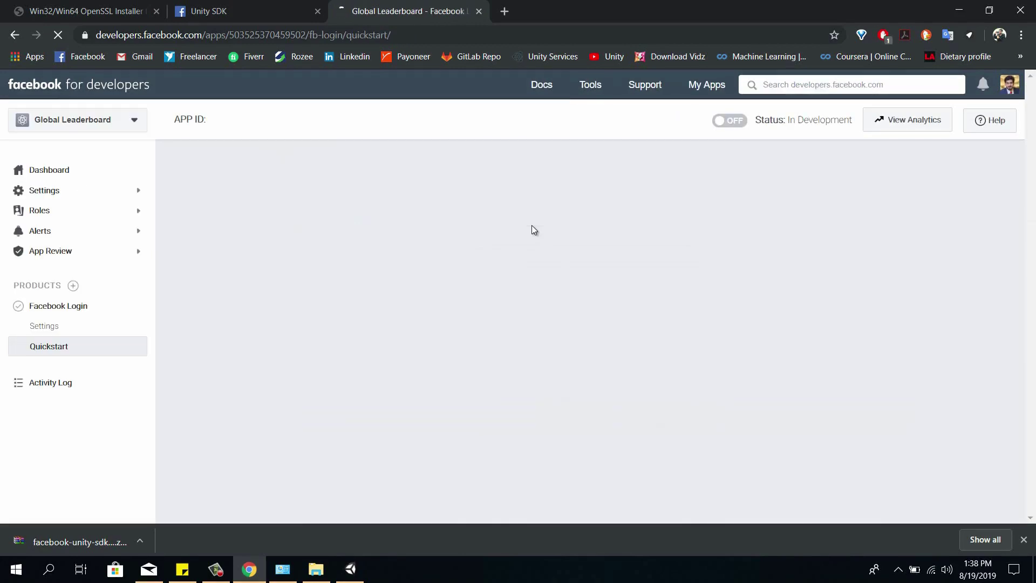
- Start the Android quickstart for Facebook Login and skip the SDK download and import stages
left_click(537, 277)
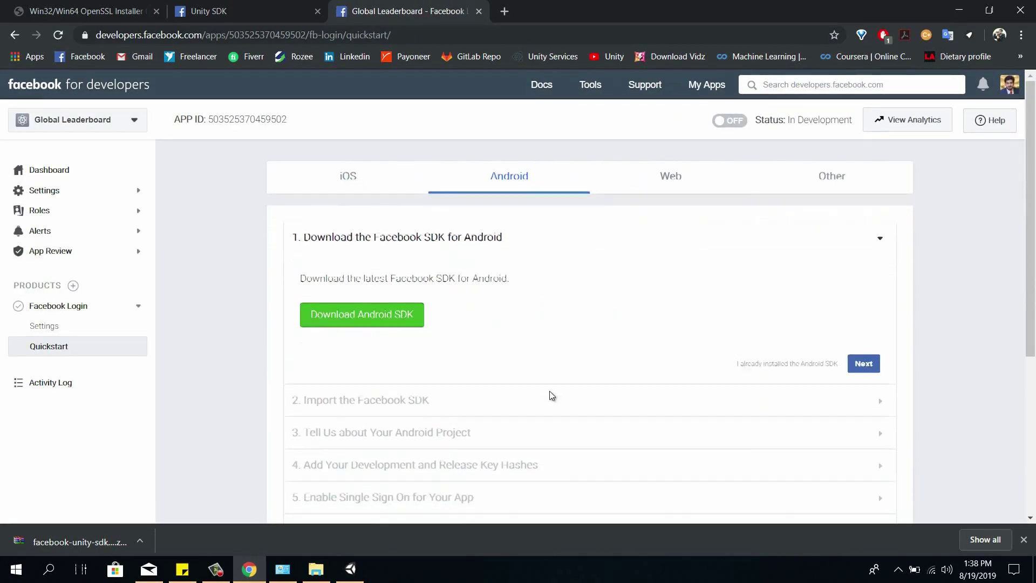
left_click(863, 297)
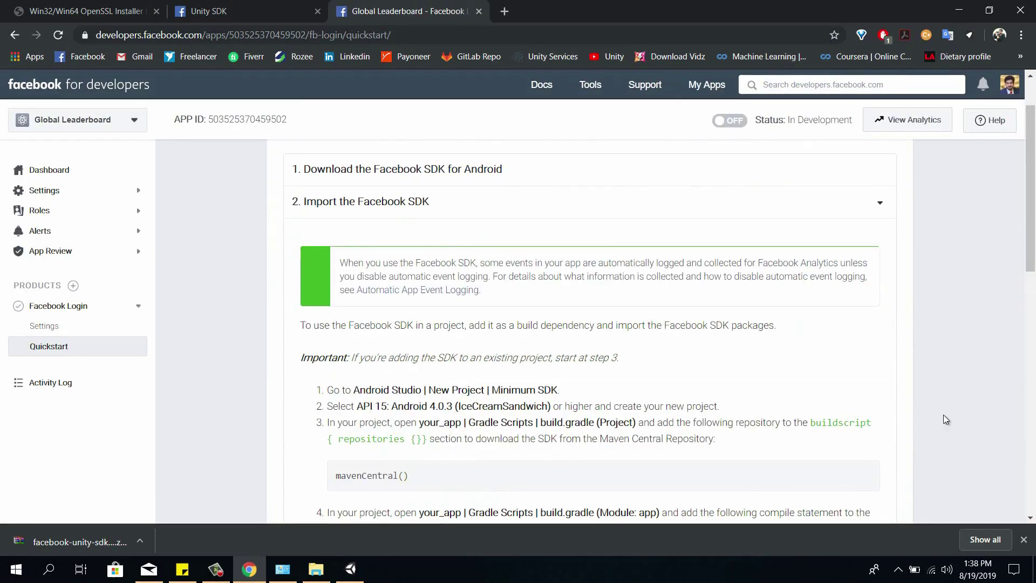
scroll(936, 271, "down", 6)
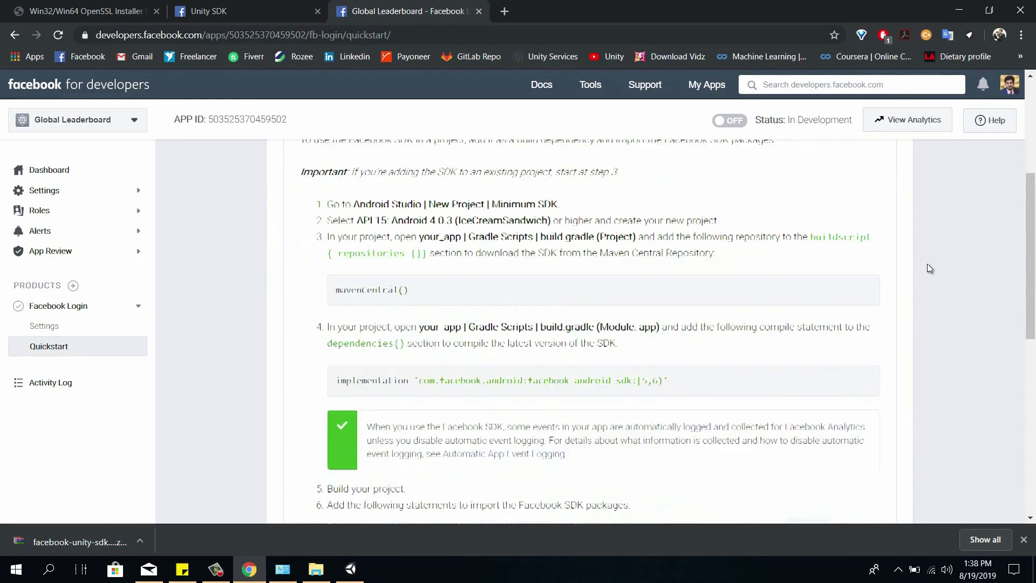
left_click(868, 386)
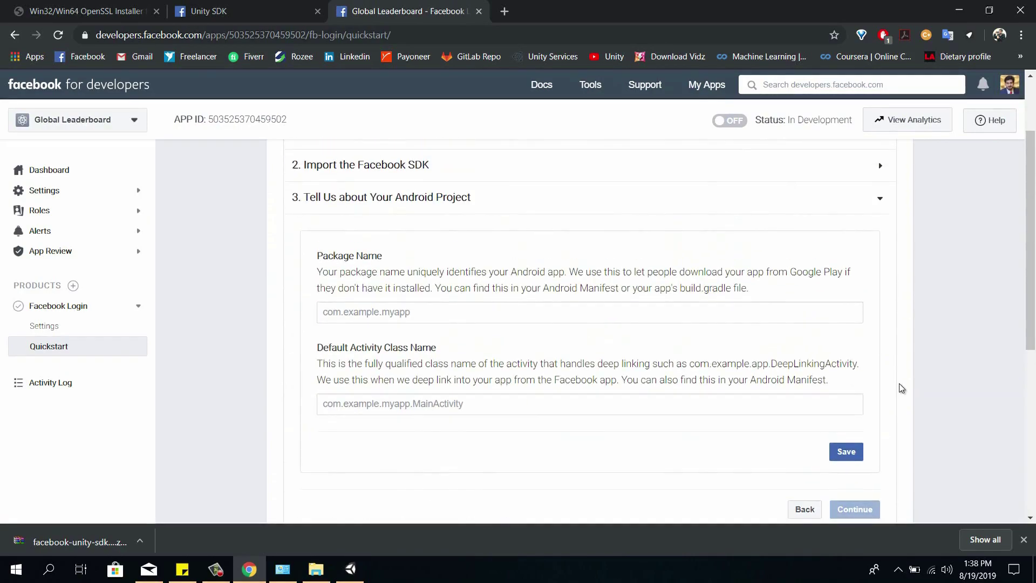
- Copy the Android package name from Unity's FacebookSettings into the quickstart's Package Name field in Chrome
left_click(354, 569)
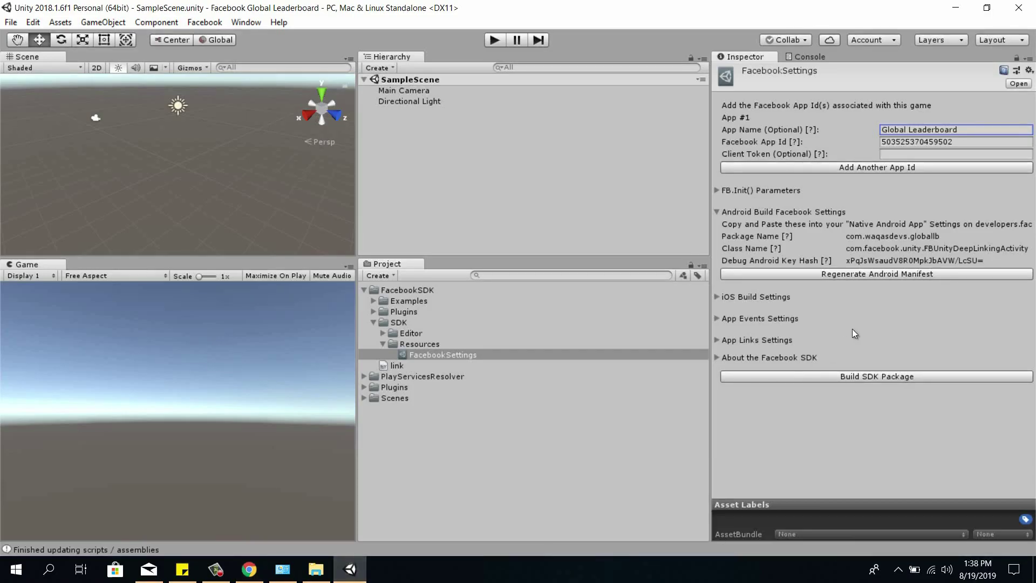
left_click_drag(846, 238, 942, 242)
key("ctrl+c")
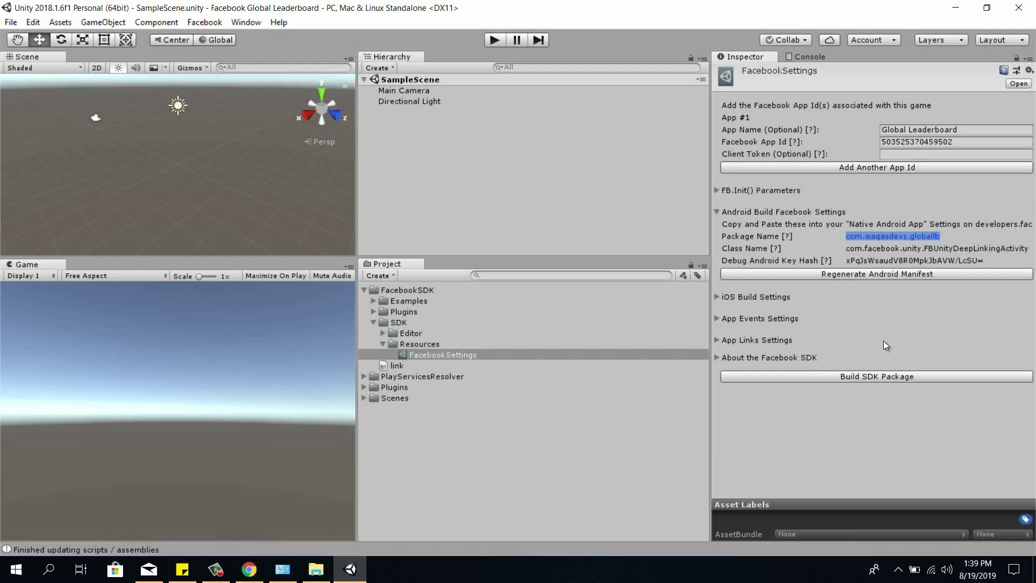
left_click(249, 569)
left_click(422, 314)
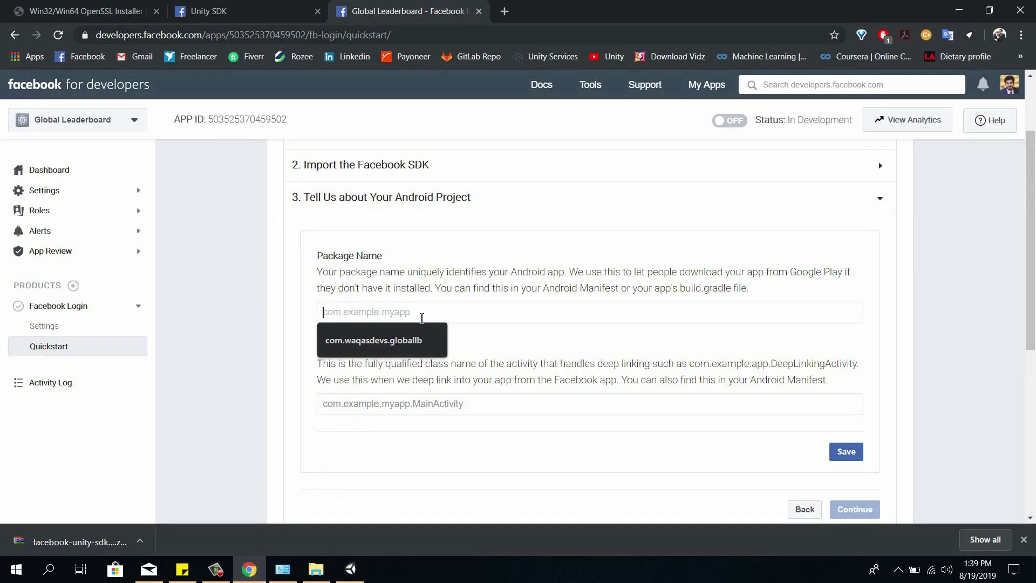
key("ctrl+v")
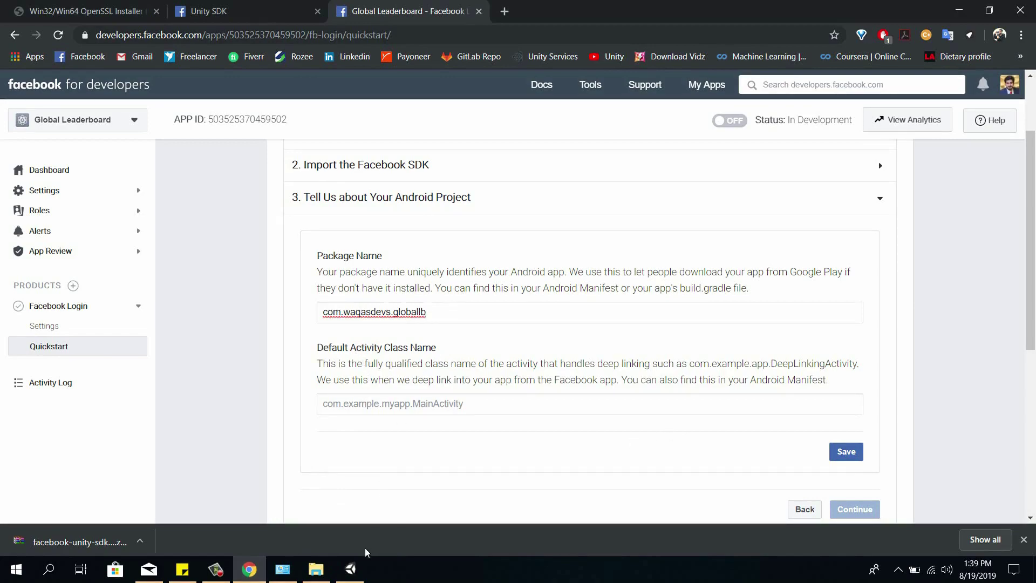
- Copy the class name com.facebook.unity.FBUnityDeepLinkingActivity from Unity into the quickstart's Default Activity Class Name field in Chrome
left_click(350, 569)
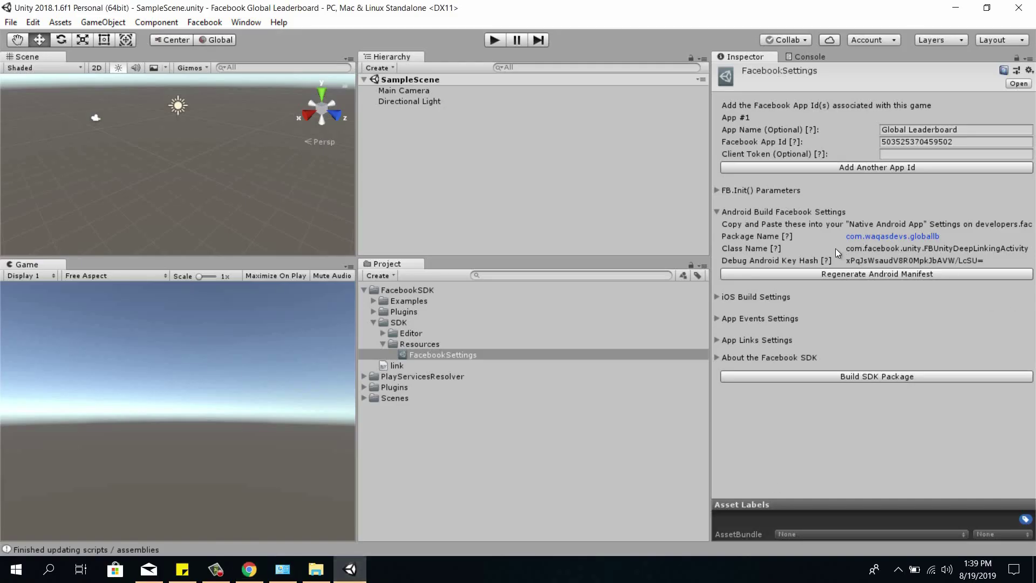
left_click_drag(843, 248, 1031, 250)
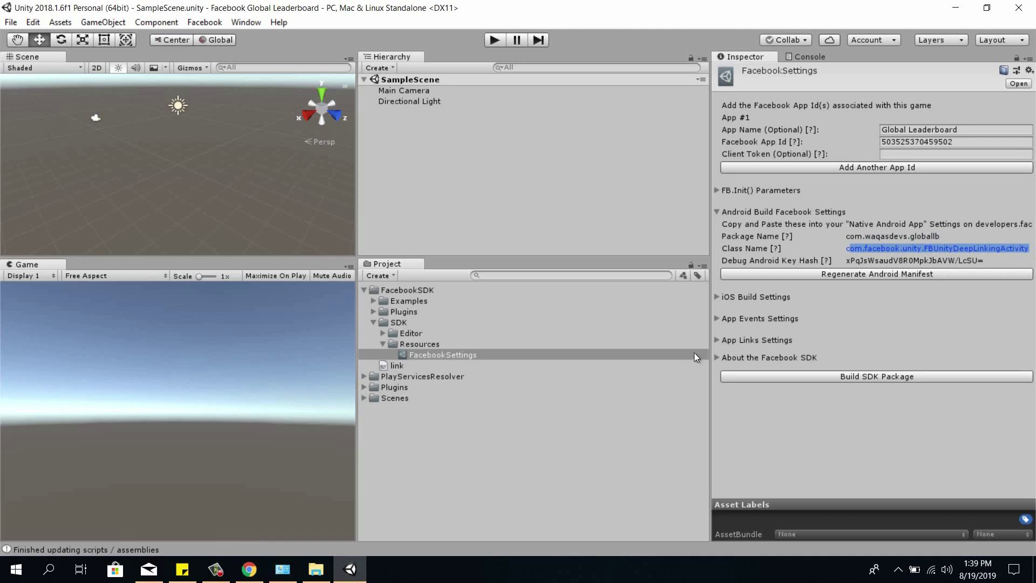
left_click(876, 239)
left_click_drag(845, 250, 1034, 256)
key("ctrl+c")
left_click(249, 569)
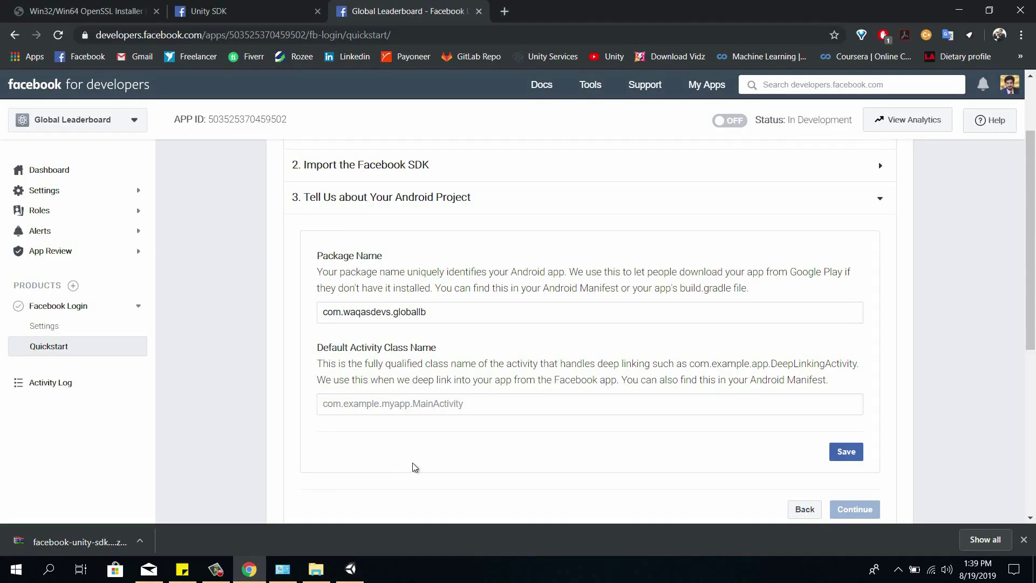
left_click(426, 405)
key("ctrl+v")
- Save the Android project details, accept the unverified package name and continue to the key hashes stage
scroll(757, 396, "down", 1)
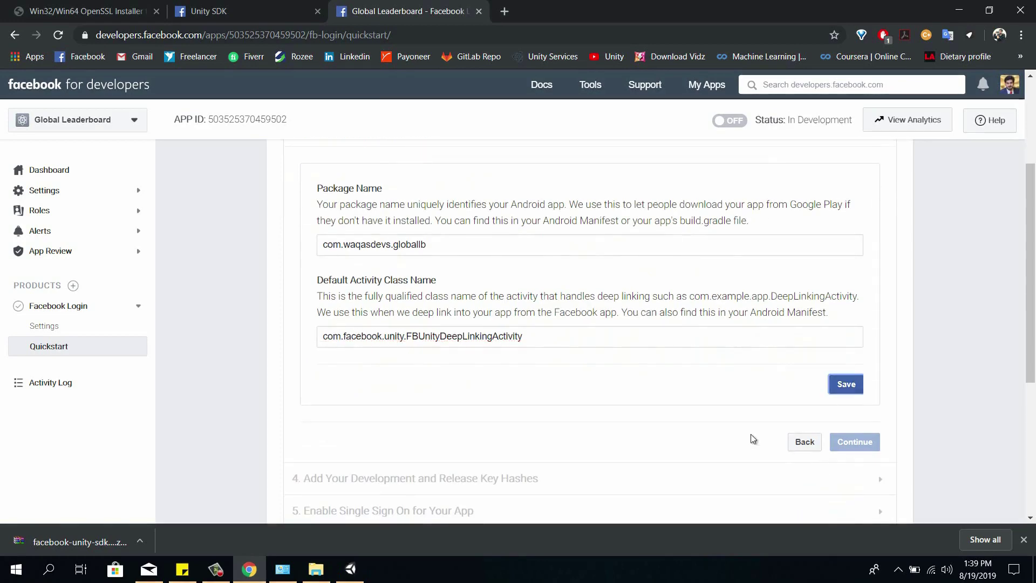
left_click(845, 384)
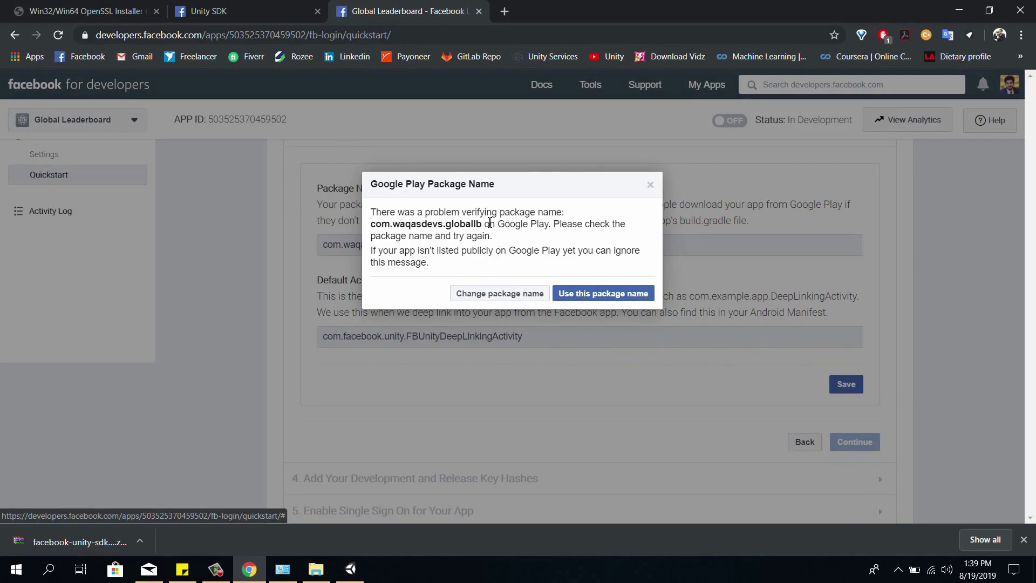
left_click(611, 300)
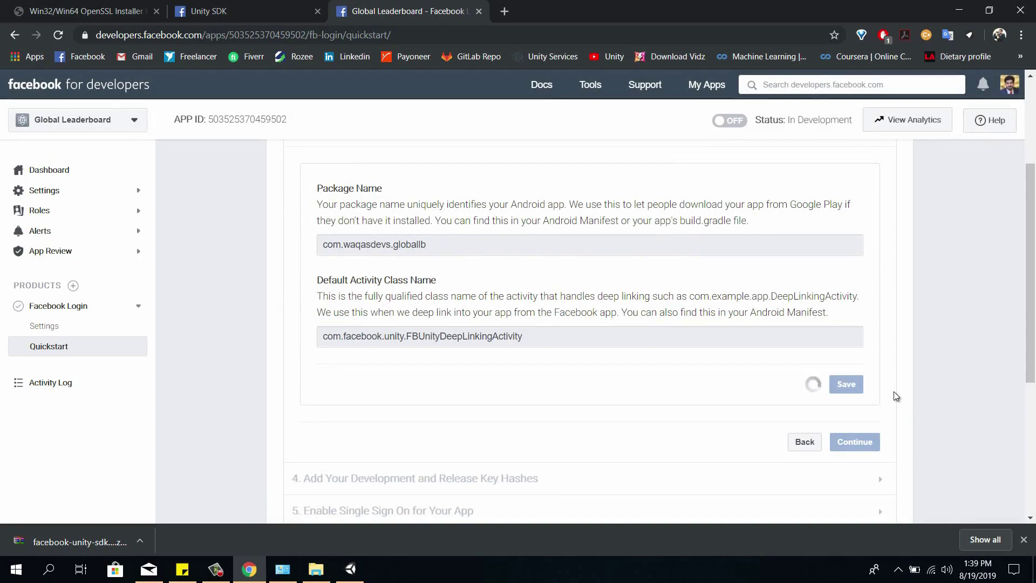
left_click(854, 442)
- Copy the debug Android key hash from Unity into the quickstart's Key Hashes field in Chrome, save it and continue
scroll(874, 305, "down", 10)
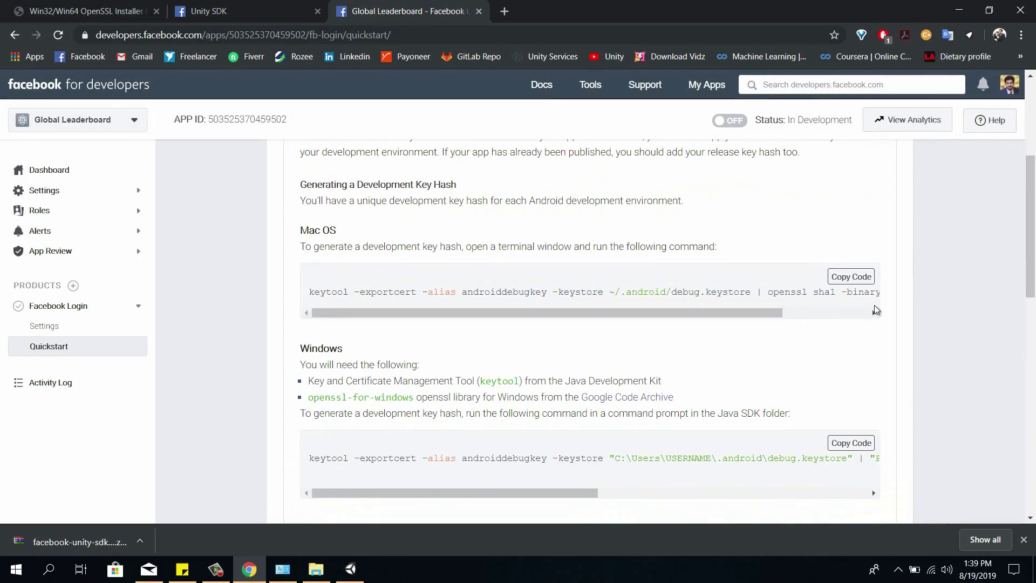
left_click(845, 364)
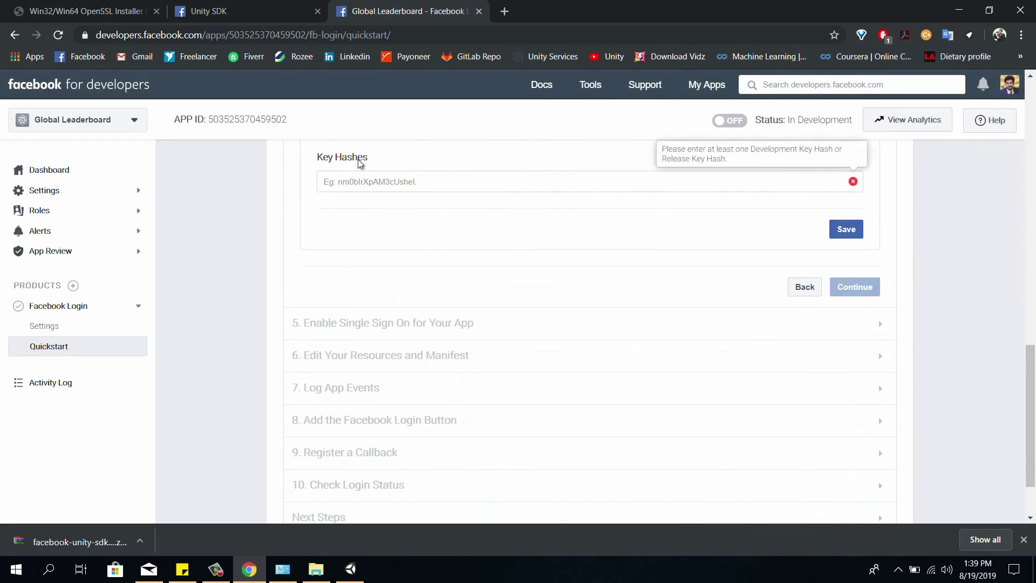
left_click(350, 568)
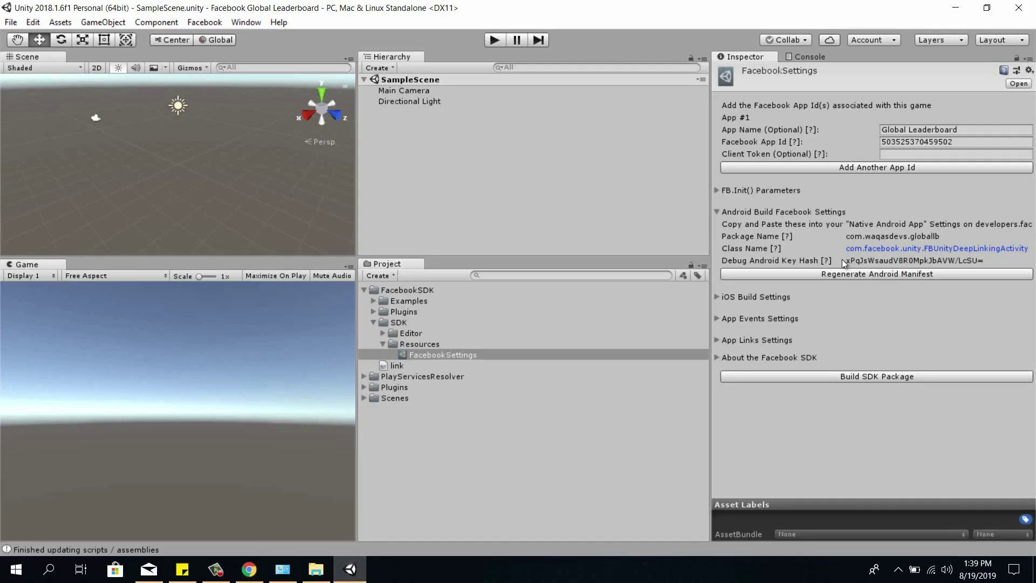
left_click_drag(846, 260, 996, 268)
key("ctrl+c")
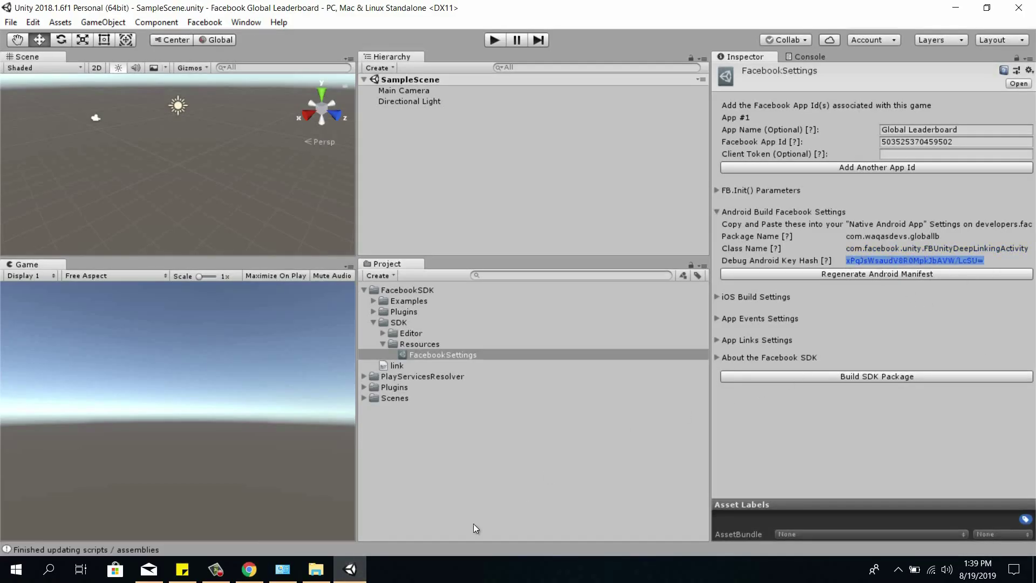
left_click(249, 568)
key("ctrl+v")
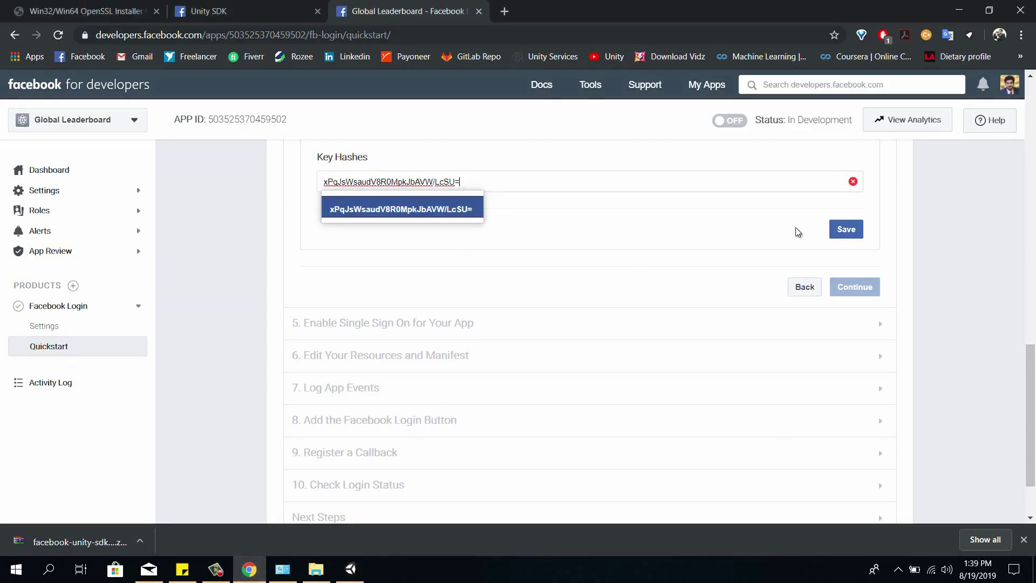
left_click(853, 231)
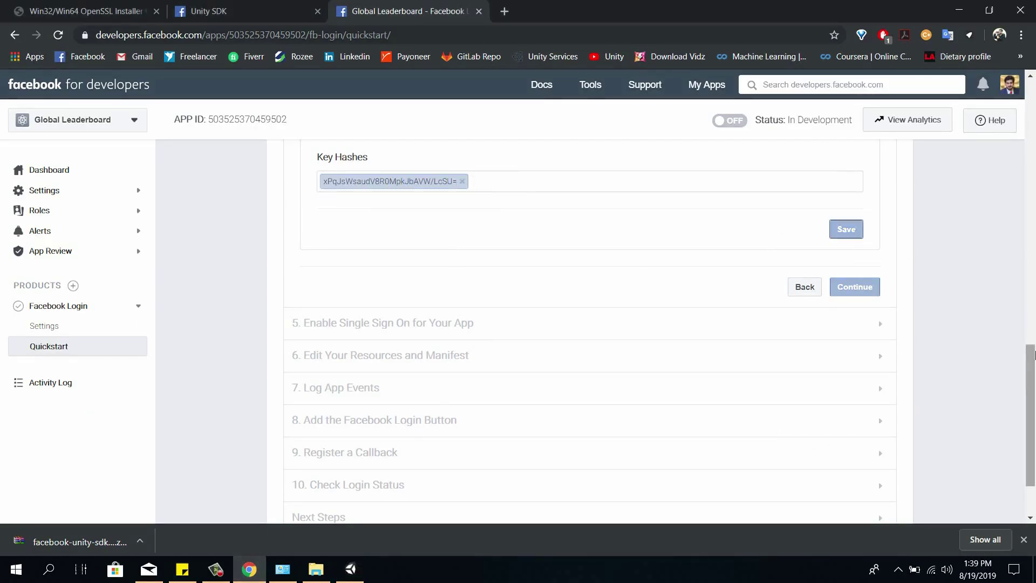
left_click(857, 287)
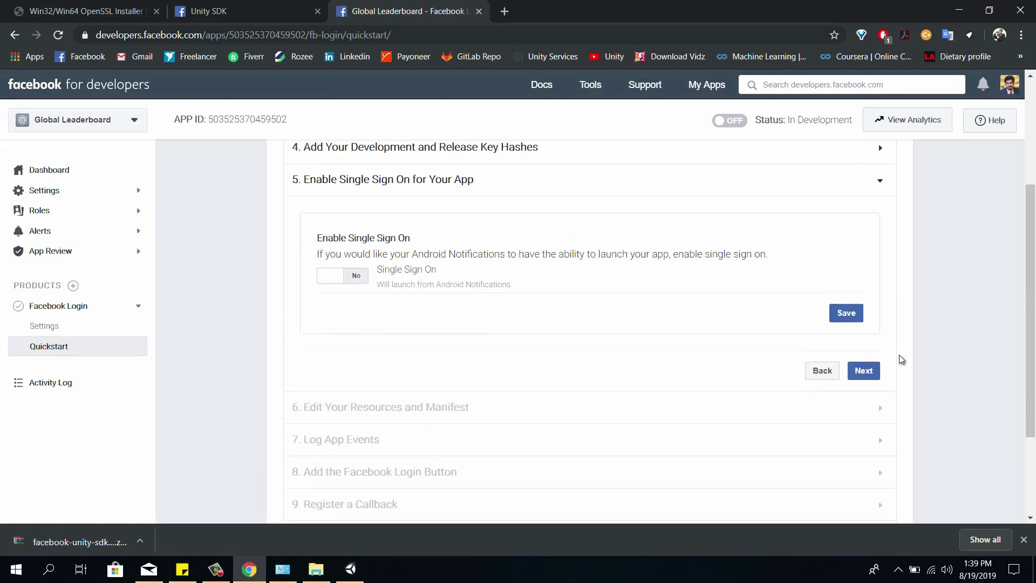
- Leave Single Sign On disabled and advance through the remaining quickstart stages to Next Steps
left_click(863, 370)
scroll(964, 300, "down", 5)
left_click(862, 270)
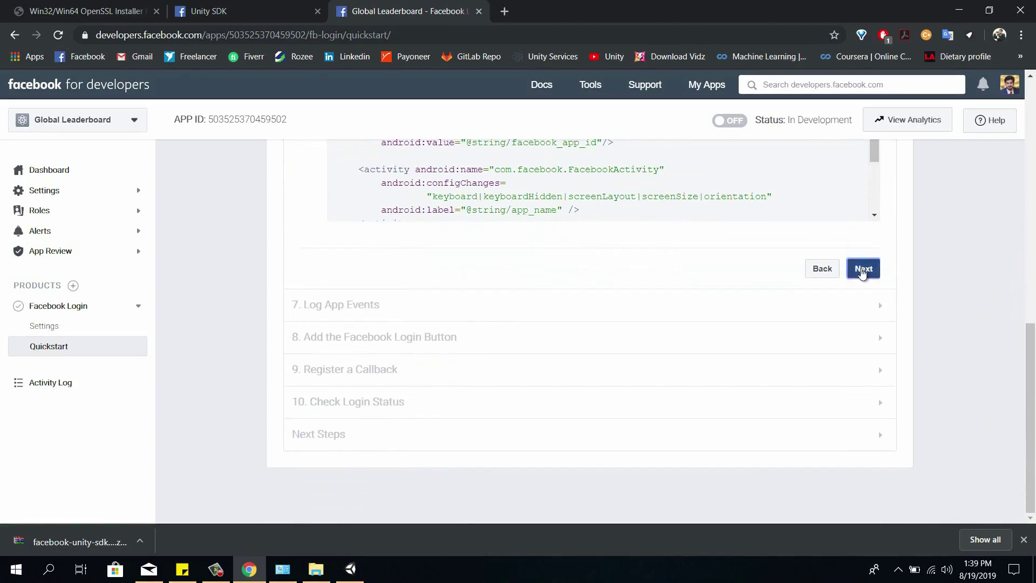
left_click(861, 300)
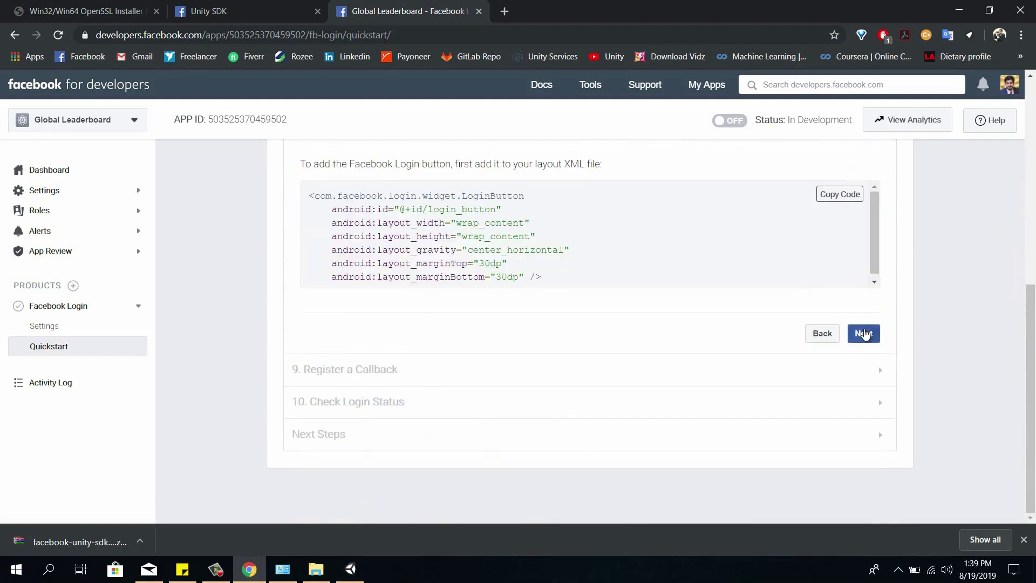
left_click(863, 333)
scroll(862, 374, "down", 7)
left_click(864, 363)
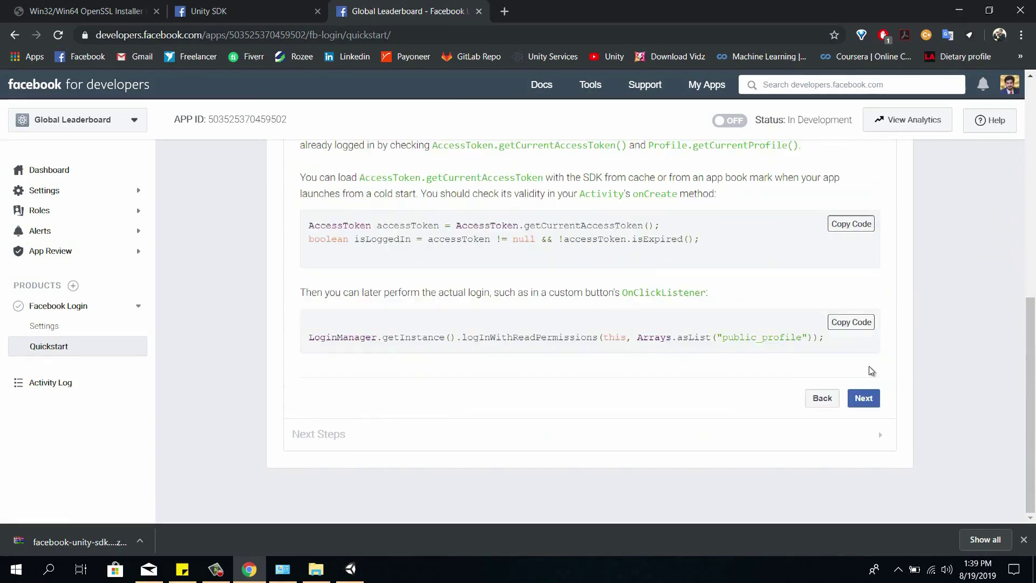
left_click(862, 398)
scroll(935, 376, "down", 2)
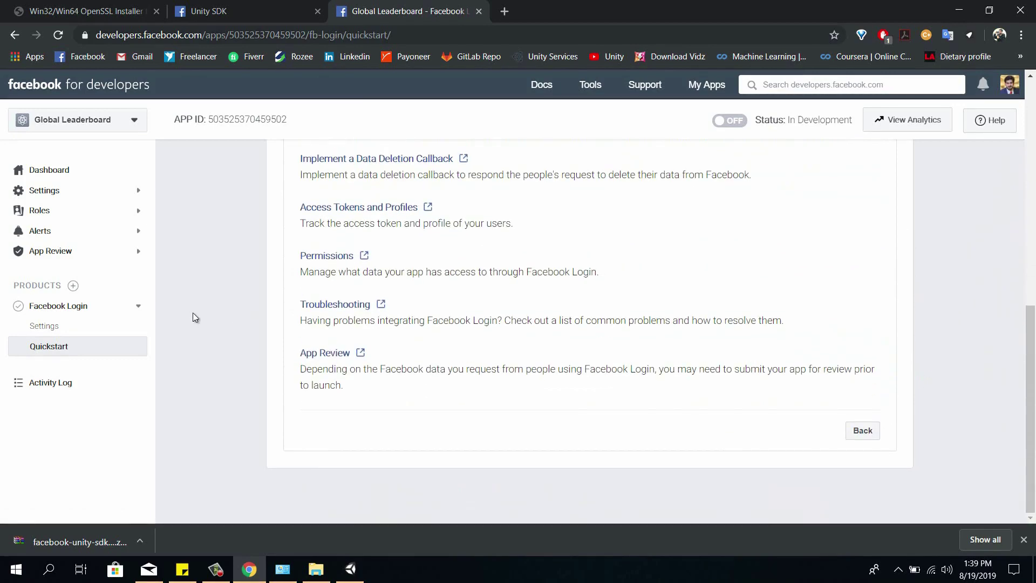
- Examine the App Review requests, available permissions and My Permissions and Features pages, and switch back to Unity
left_click(34, 251)
left_click(84, 278)
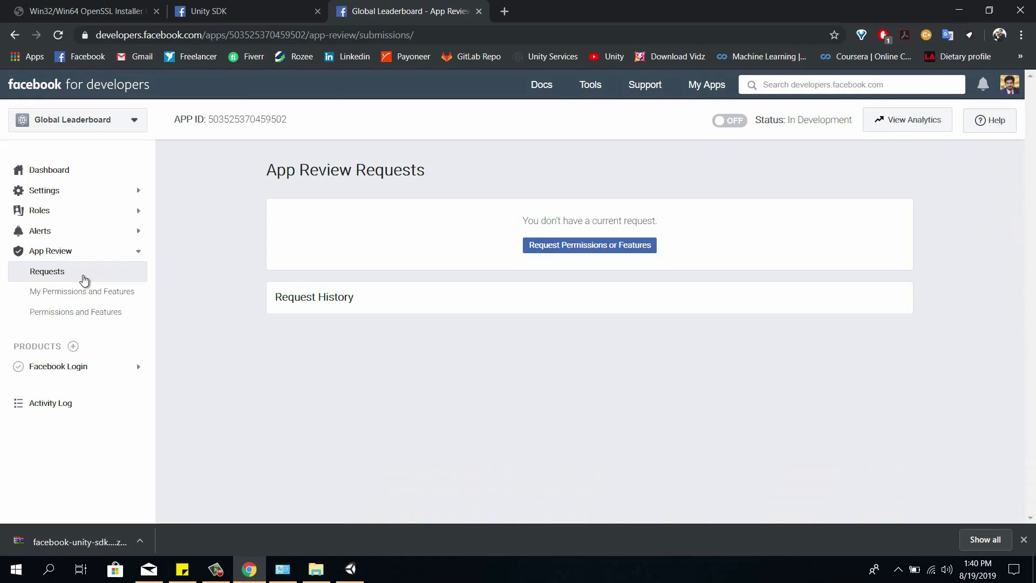
left_click(568, 252)
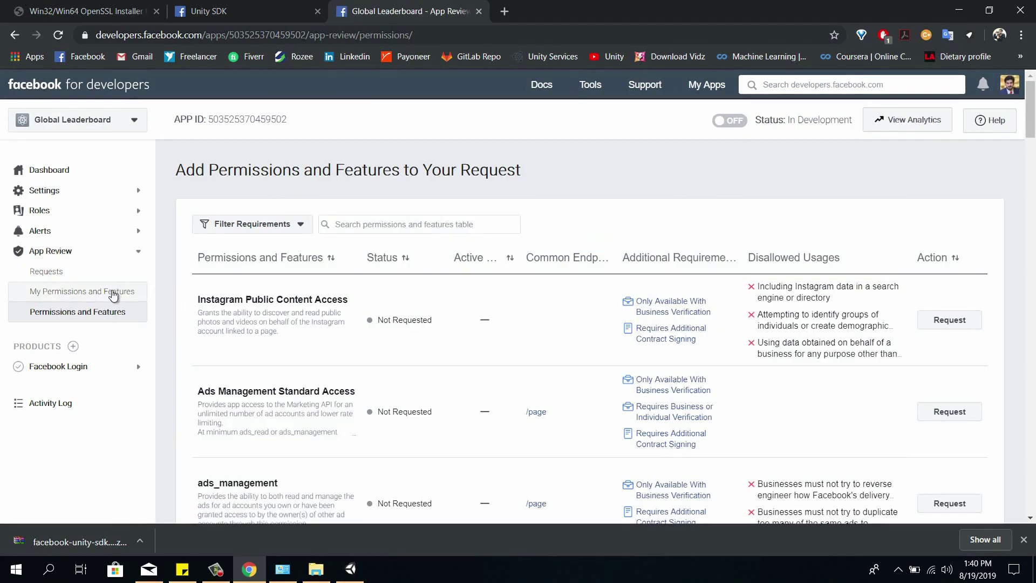
left_click(81, 292)
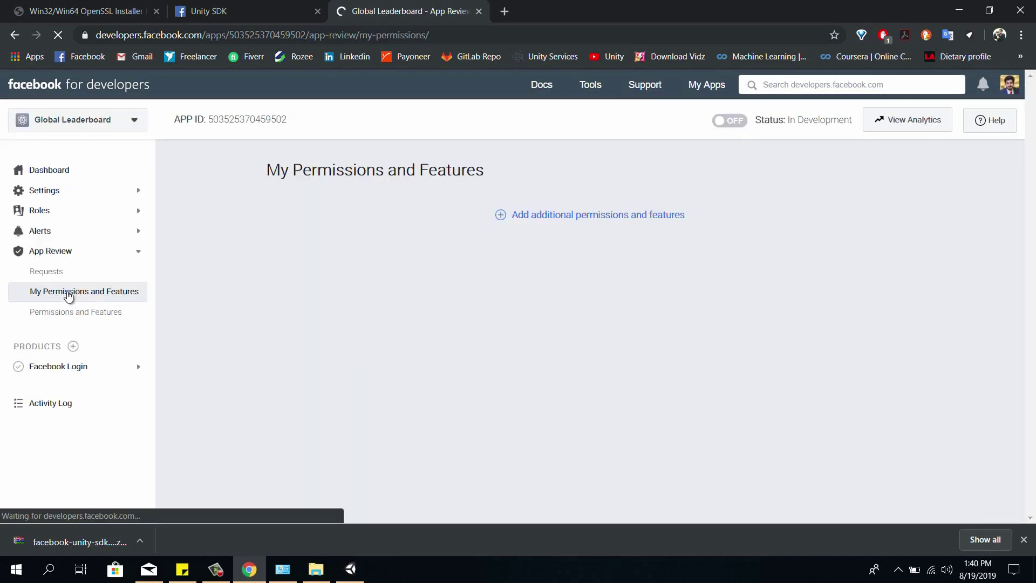
left_click(65, 274)
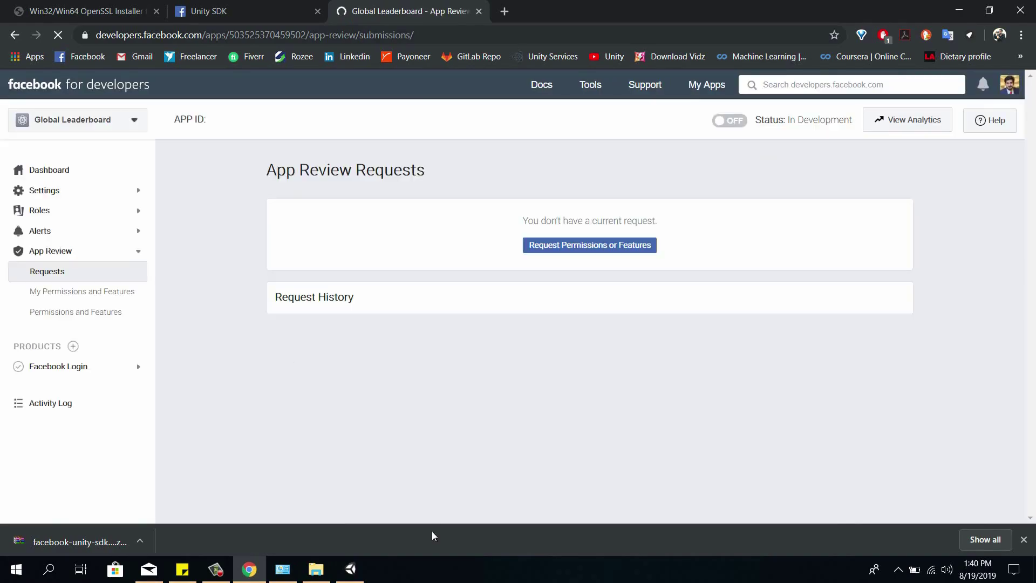
left_click(350, 569)
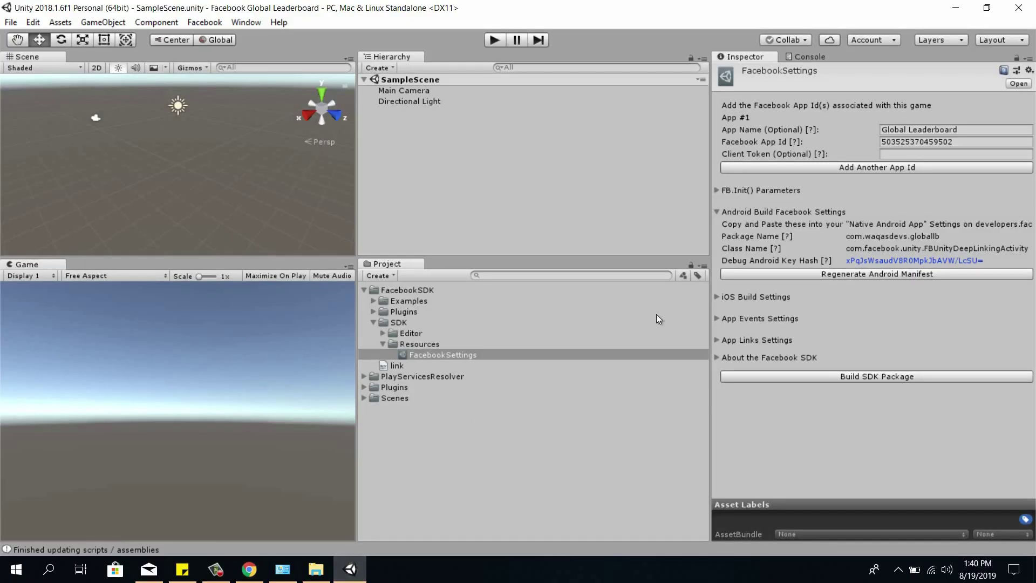
- Create an empty game object in SampleScene and rename it Services
left_click(364, 290)
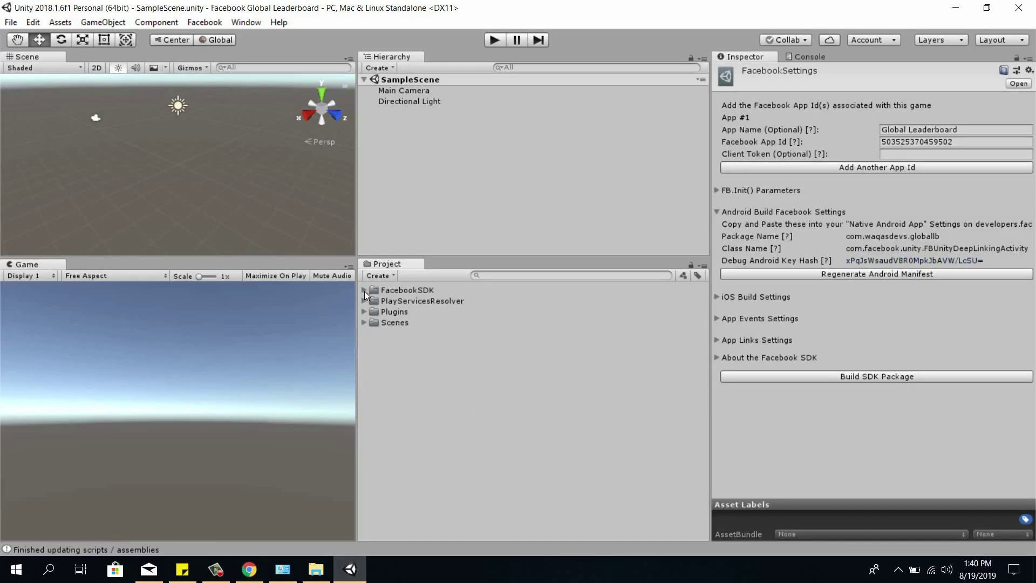
right_click(439, 127)
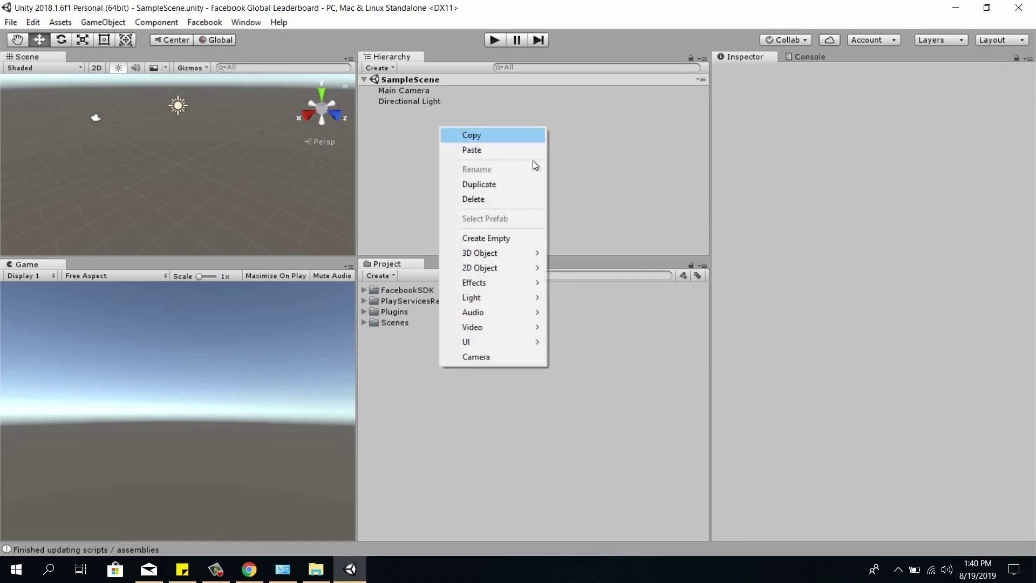
right_click(394, 155)
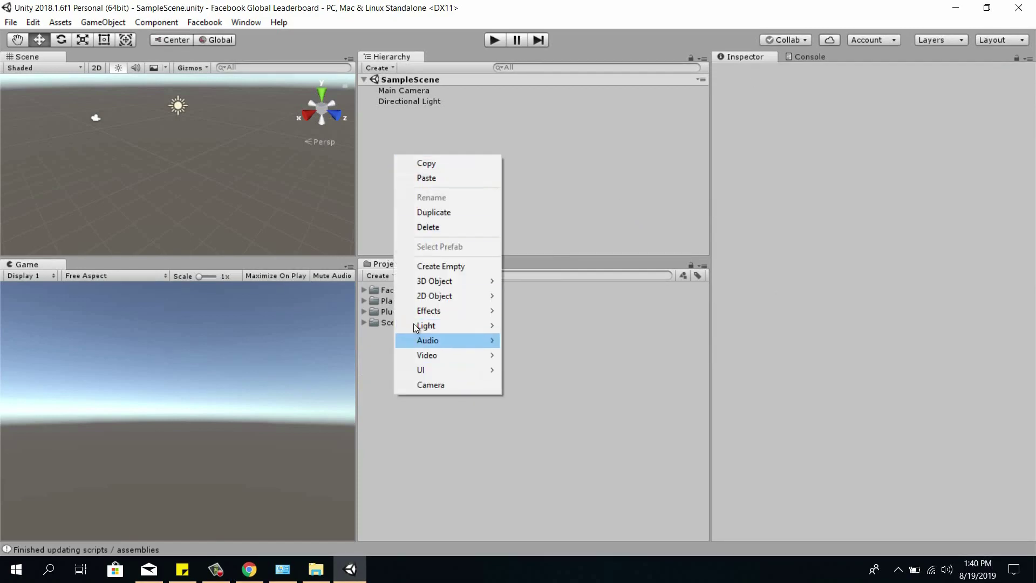
right_click(386, 141)
mouse_move(453, 332)
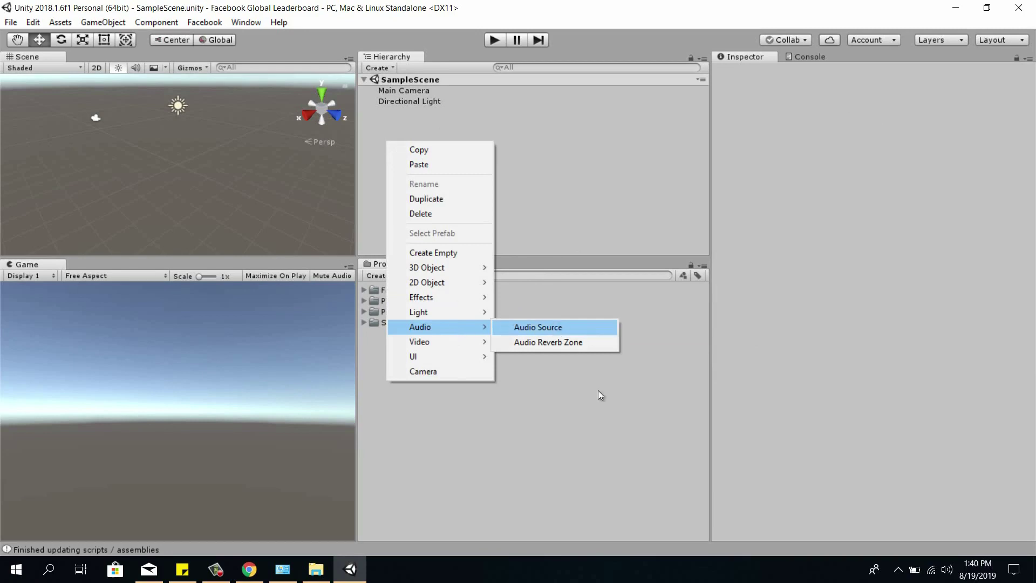
mouse_move(476, 356)
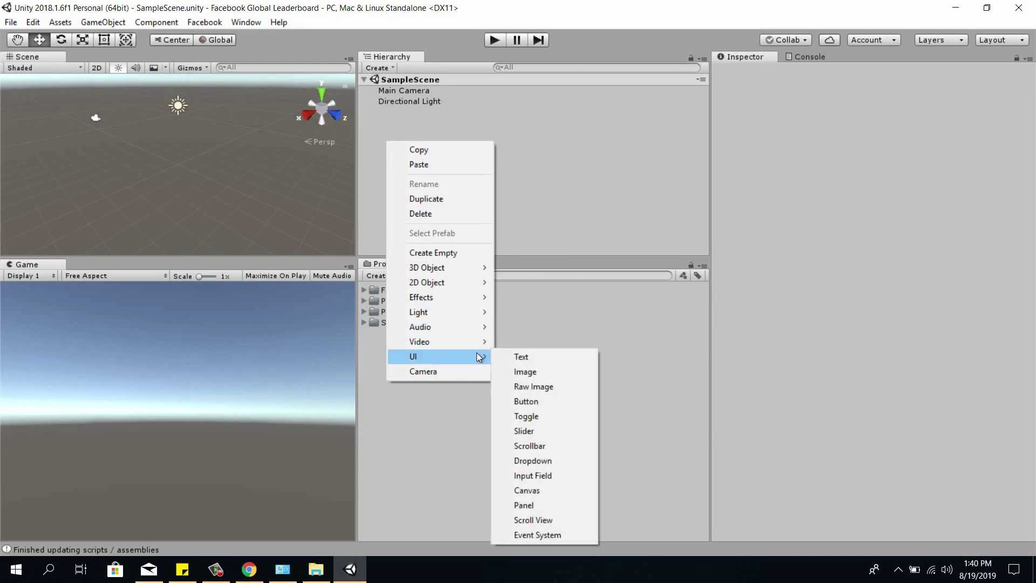
left_click(466, 255)
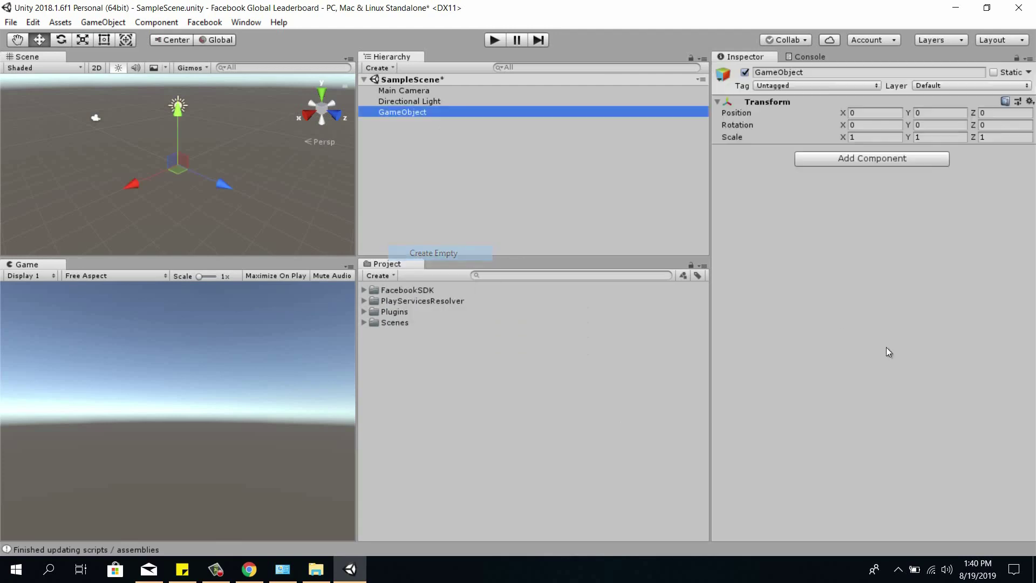
left_click(803, 73)
type("Se")
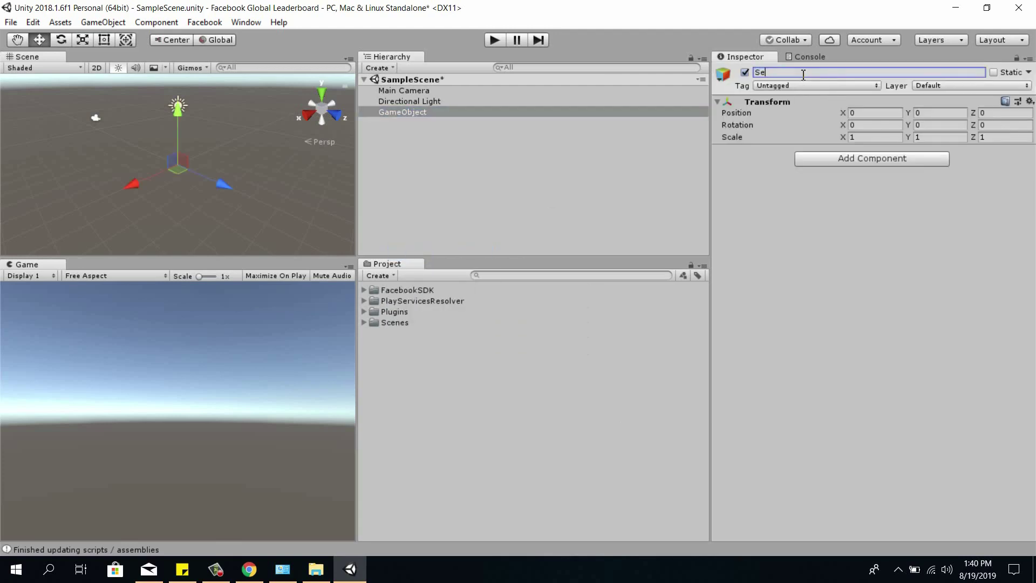
type("rvices")
key("Return")
- Show the project's Assets in File Explorer, go up to the Unity Projects folder and copy FacebookManager.cs
right_click(402, 324)
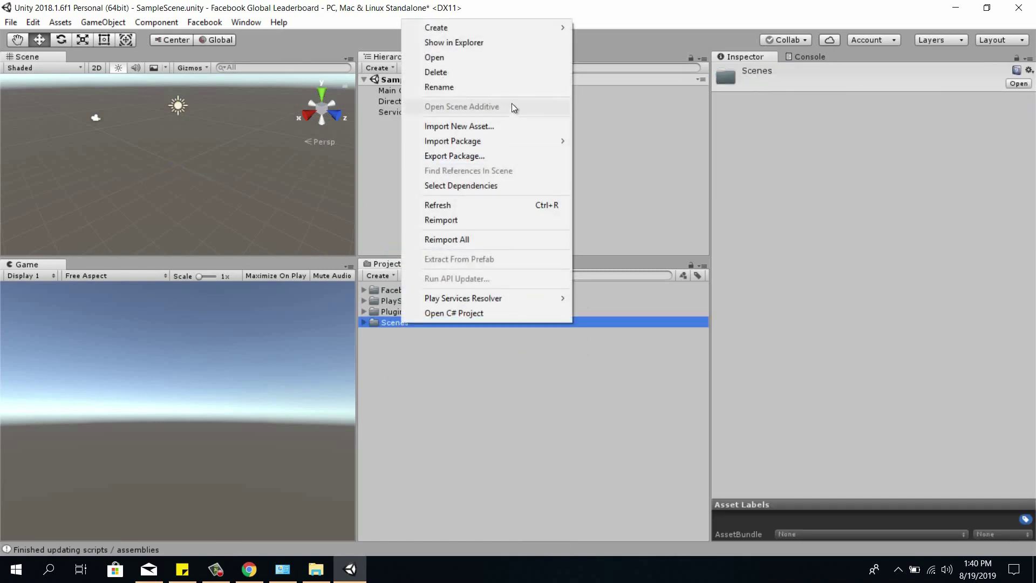
left_click(488, 43)
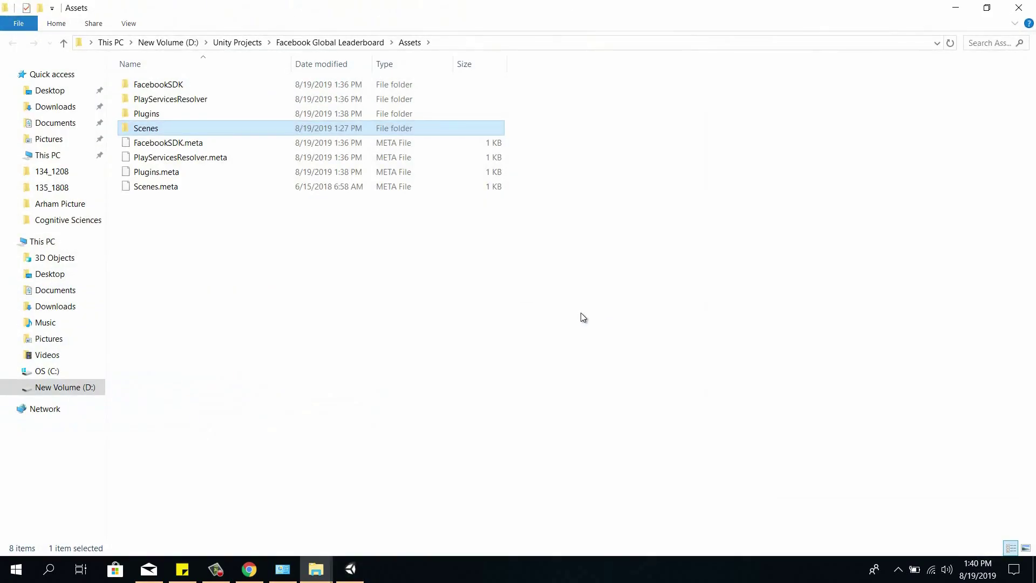
left_click(581, 313)
key("alt+Up")
key("Down")
key("Down")
key("Down")
key("Down")
key("Down")
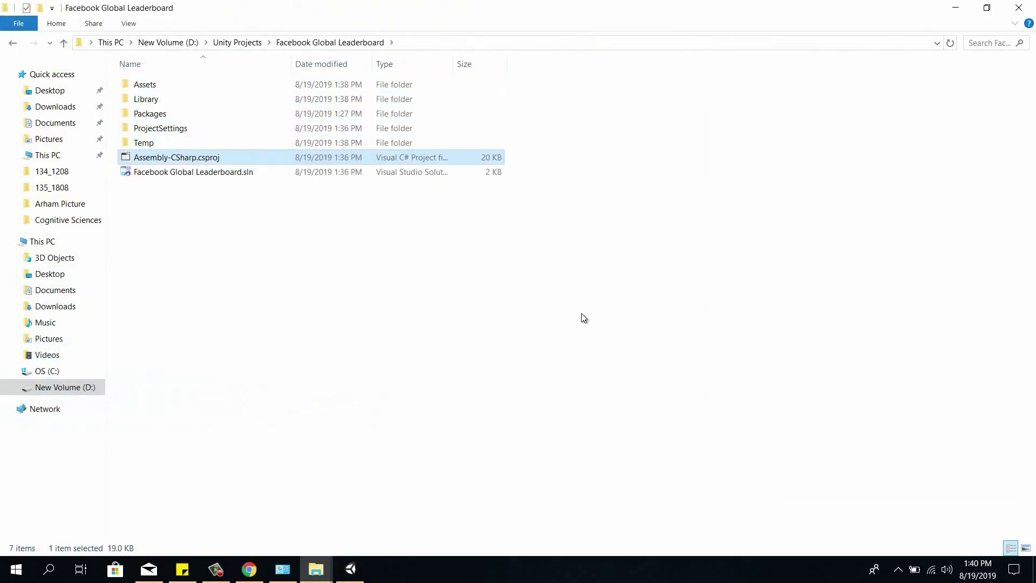
left_click(237, 42)
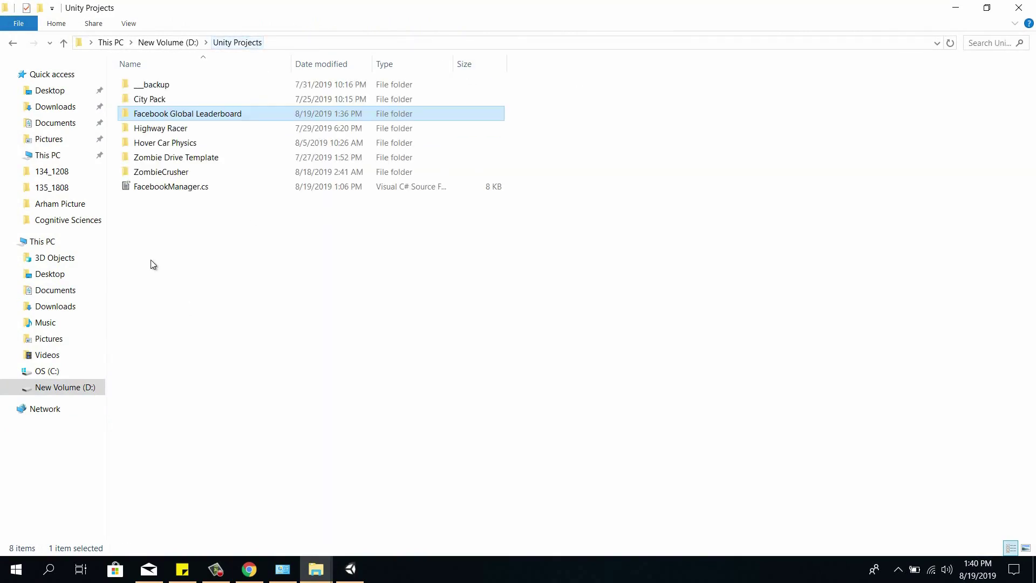
left_click(166, 190)
- Create a Scripts folder in the Facebook Global Leaderboard project's Assets folder, paste FacebookManager.cs into it and return to Unity
double_click(173, 114)
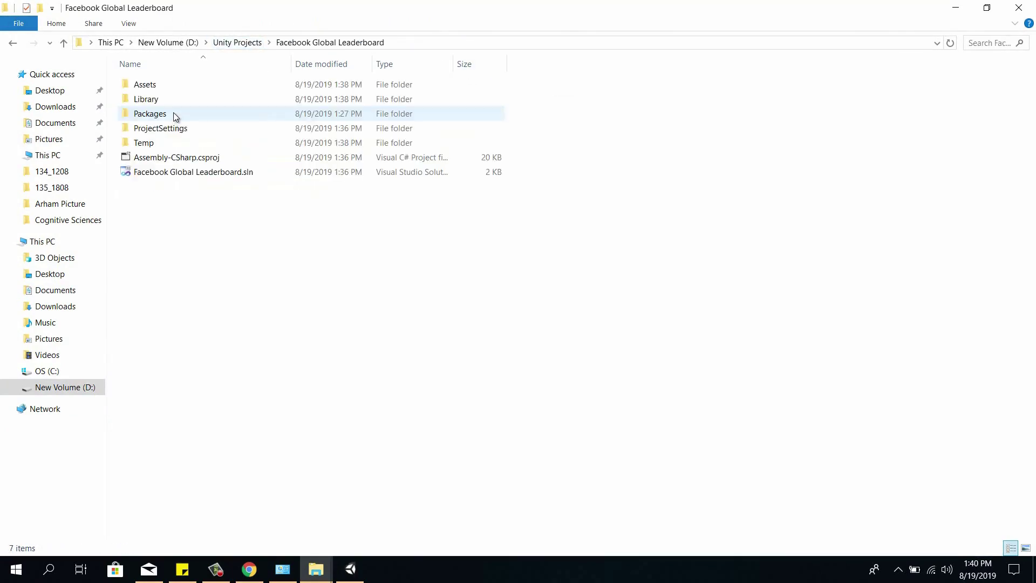
double_click(175, 83)
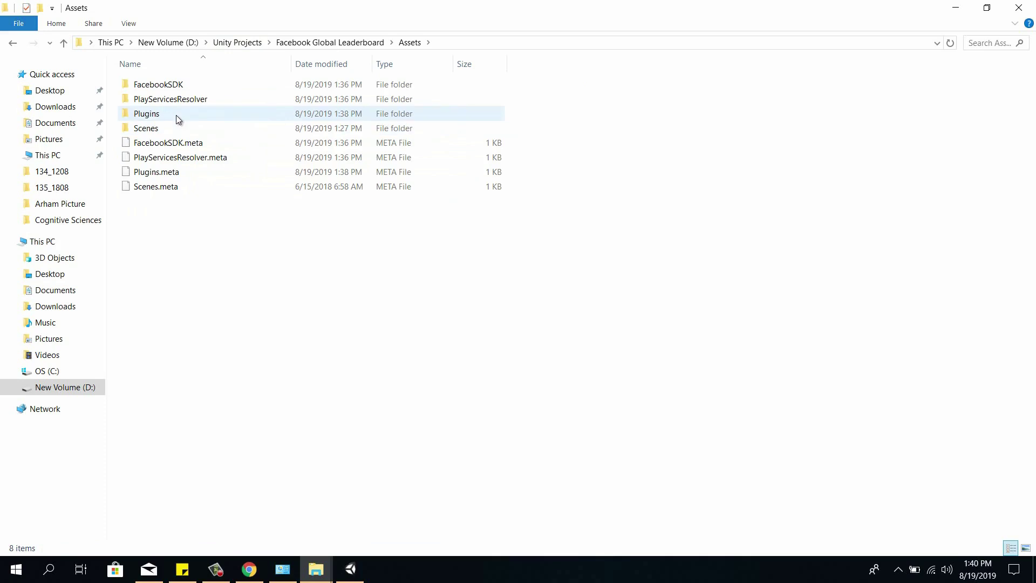
right_click(176, 244)
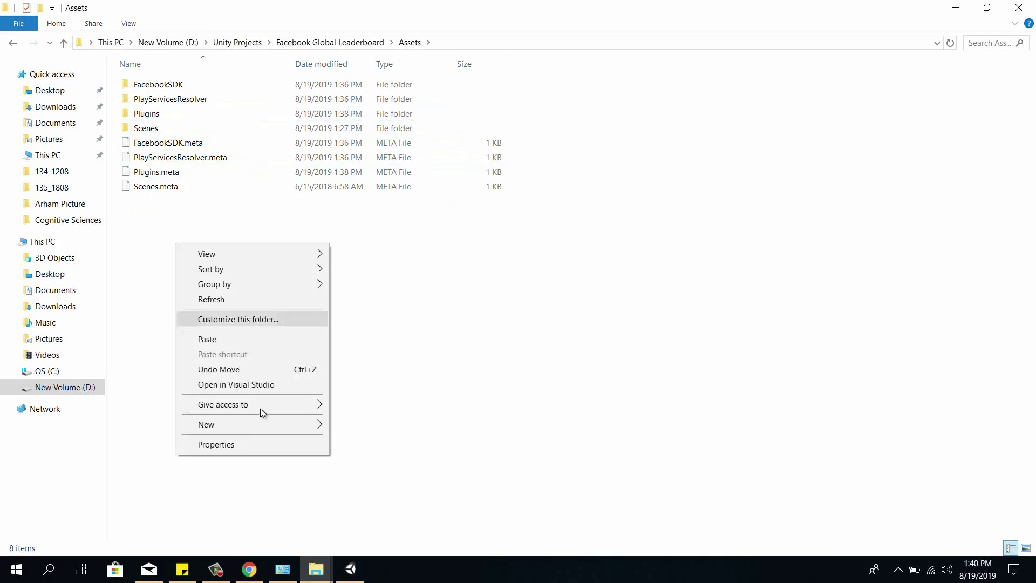
mouse_move(254, 424)
left_click(359, 267)
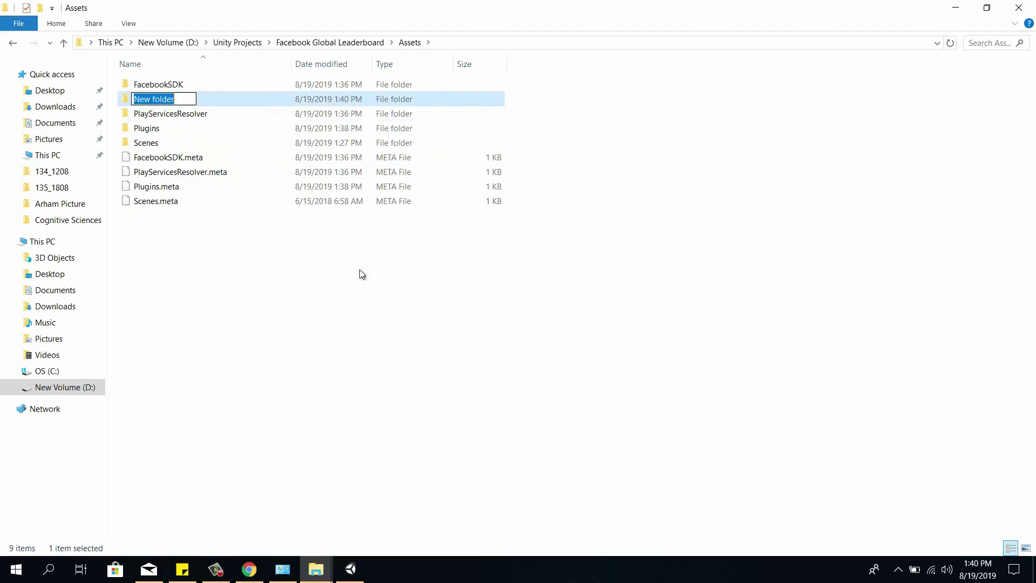
type("Scripts")
key("Return")
key("Return")
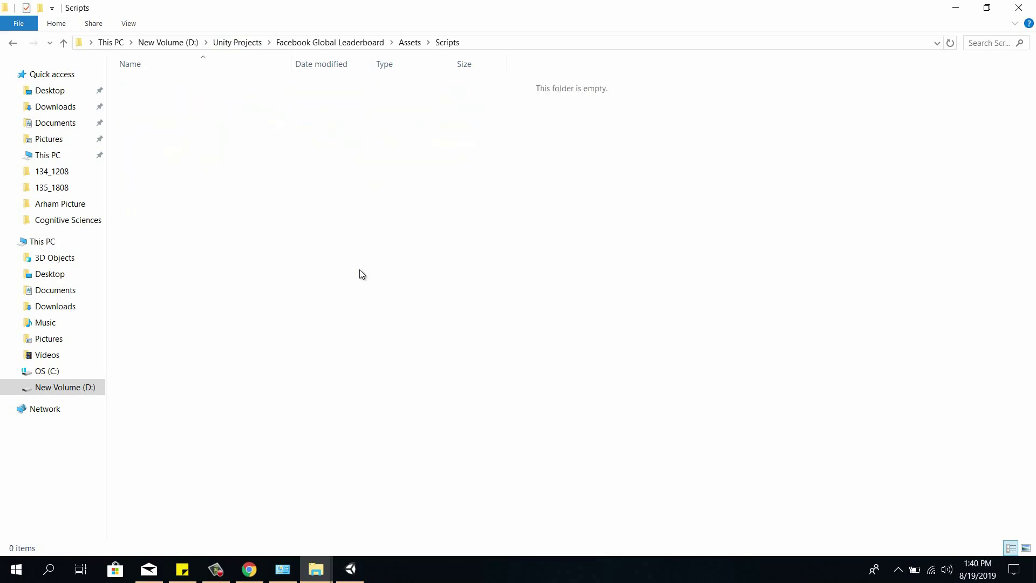
key("ctrl+v")
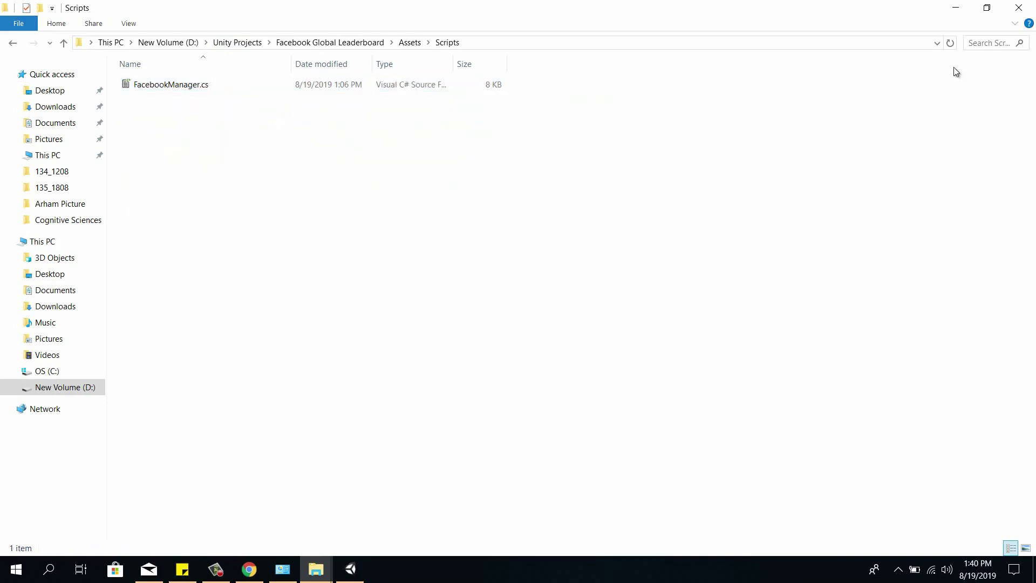
left_click(956, 8)
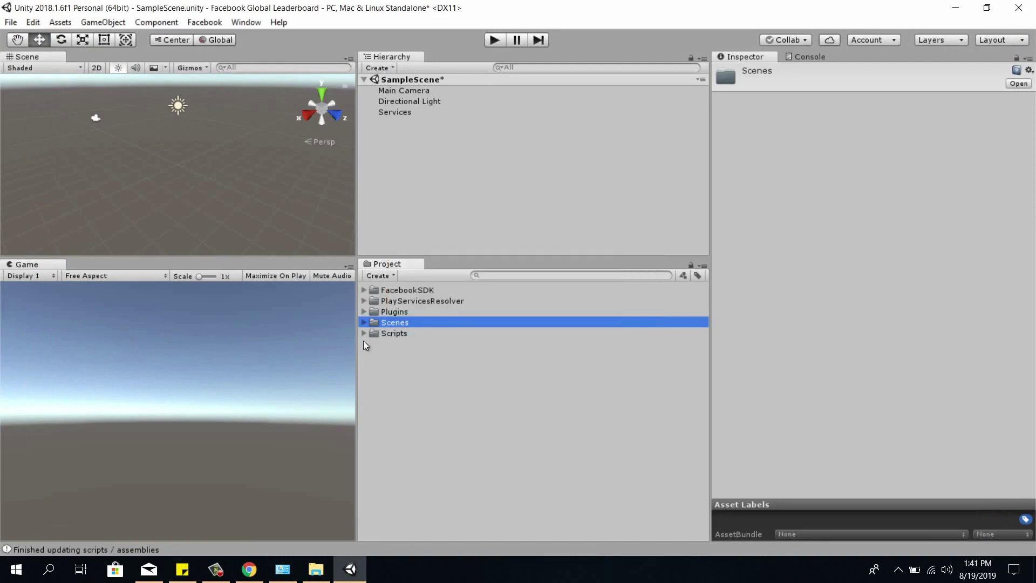
- Attach the FacebookManager script from the Scripts folder to the Services object as a component
left_click(363, 333)
left_click(419, 345)
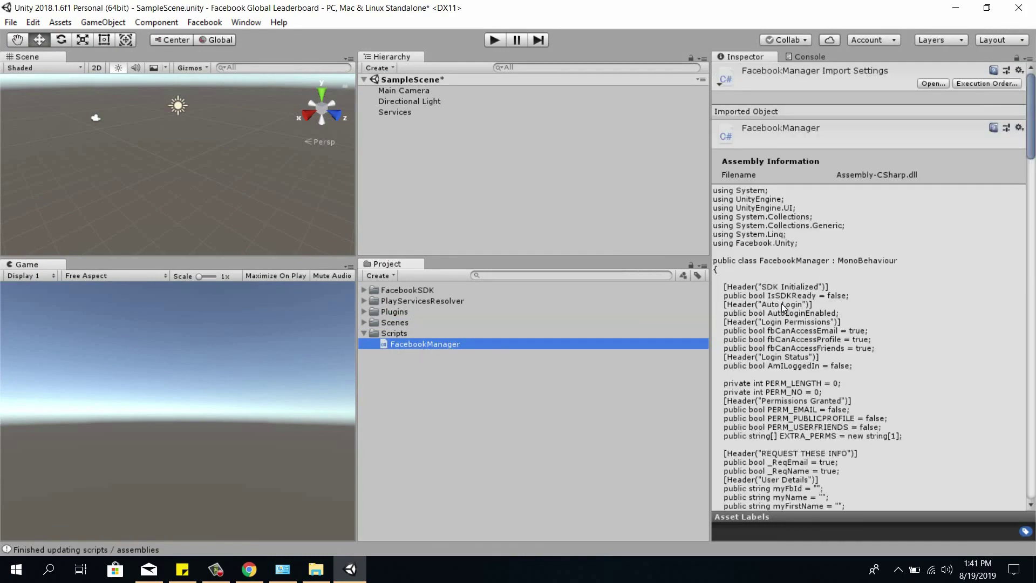
scroll(782, 306, "down", 5)
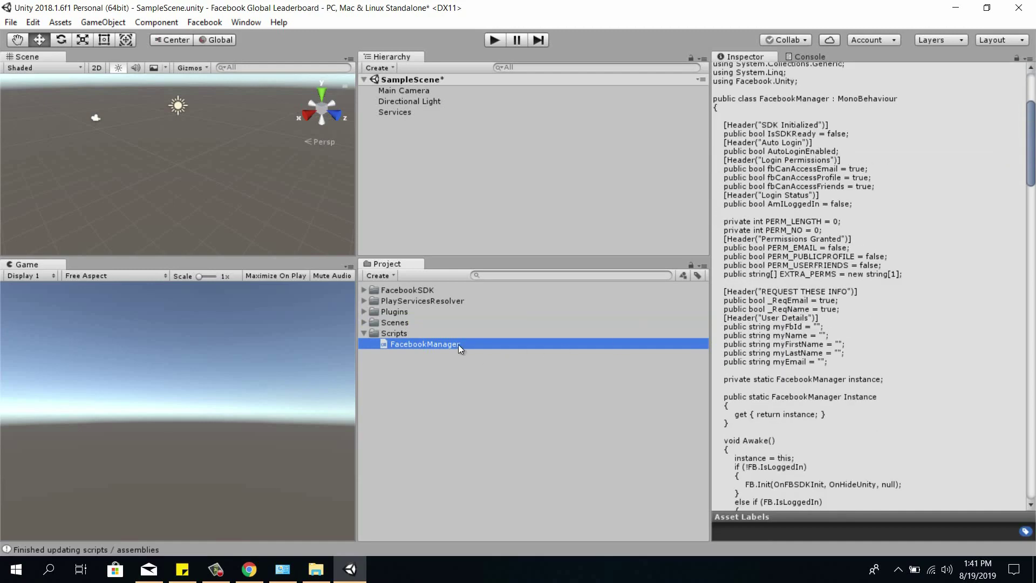
left_click(402, 114)
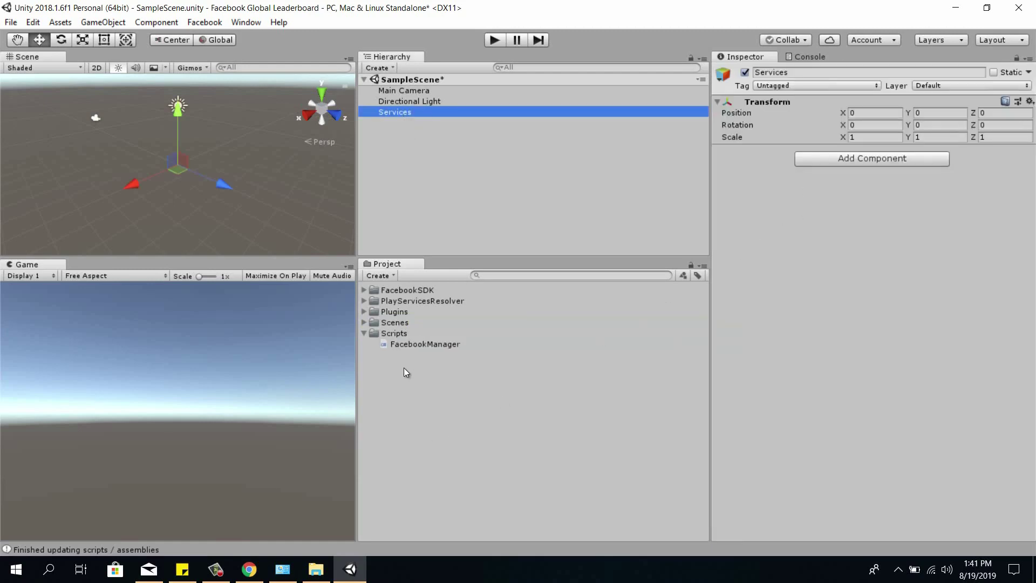
left_click(412, 344)
left_click_drag(411, 343, 837, 214)
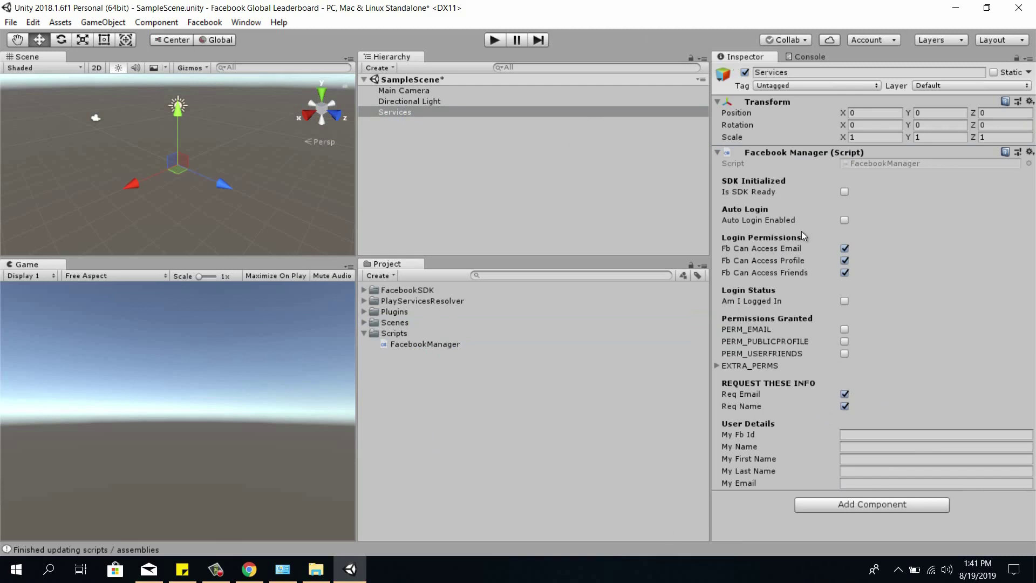
- On Facebook Manager, enable Auto Login Enabled, PERM_EMAIL and PERM_PUBLICPROFILE, and disable Fb Can Access Friends
left_click(844, 219)
left_click(846, 277)
left_click(845, 330)
left_click(844, 341)
- Run the scene, look up an access token from the mock login dialog and grant Global Leaderboard permissions to generate a user token
left_click(494, 41)
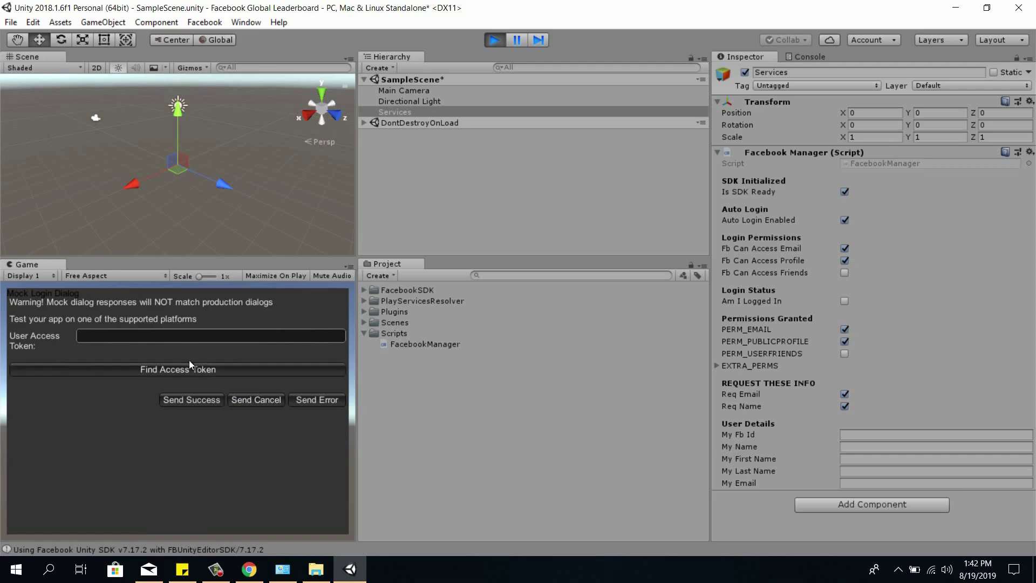
left_click(205, 371)
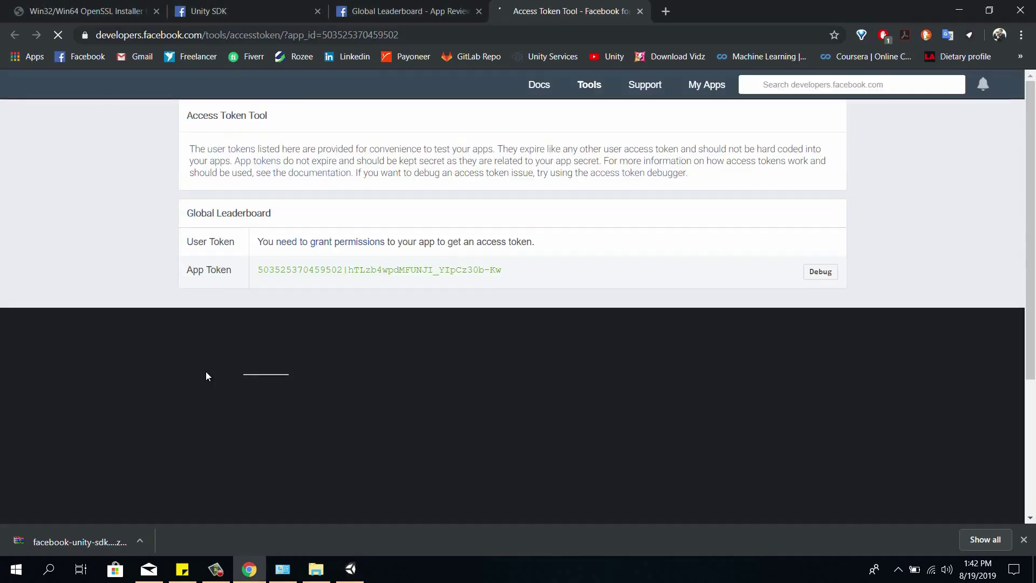
triple_click(373, 269)
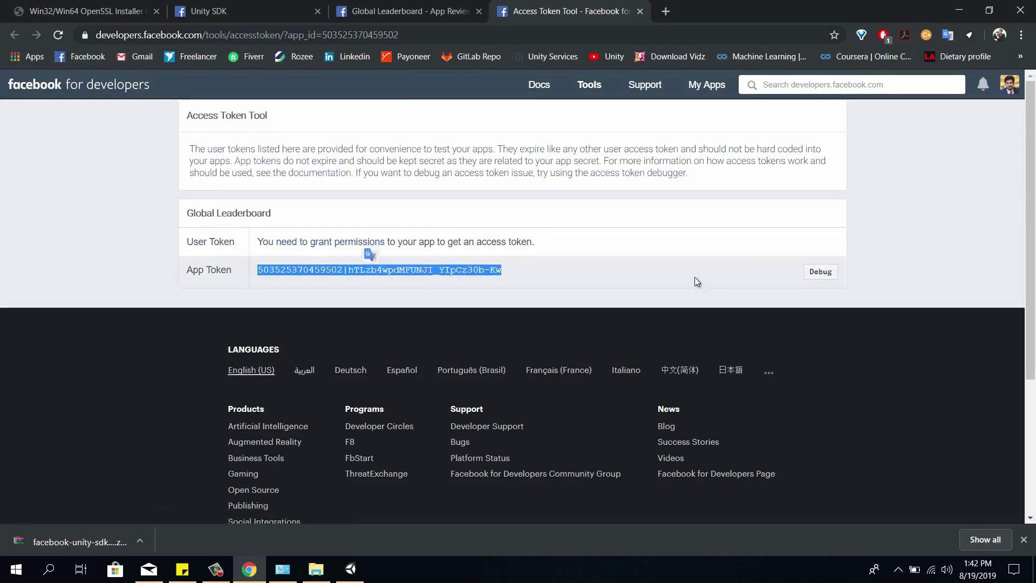
left_click(317, 242)
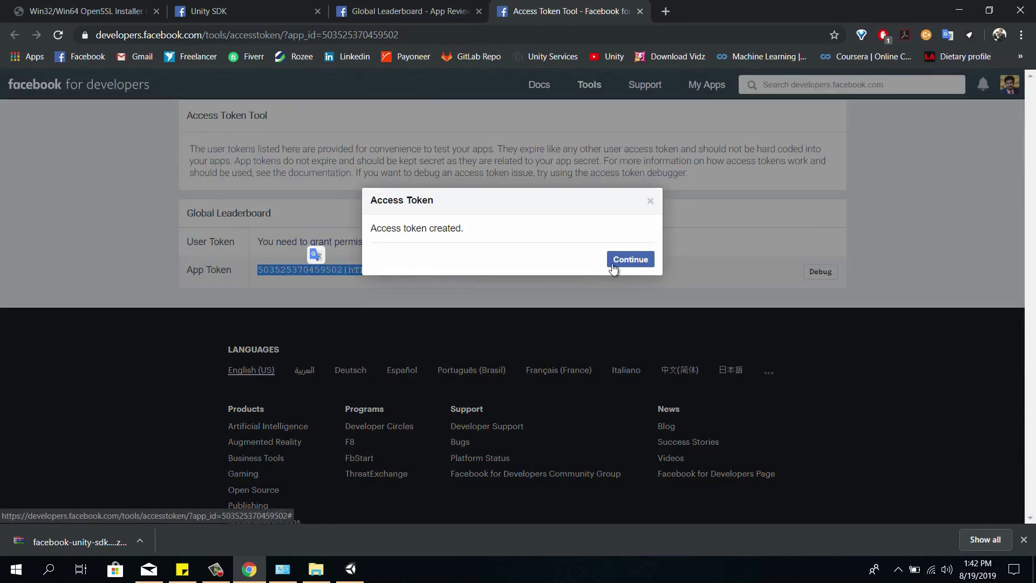
left_click(630, 259)
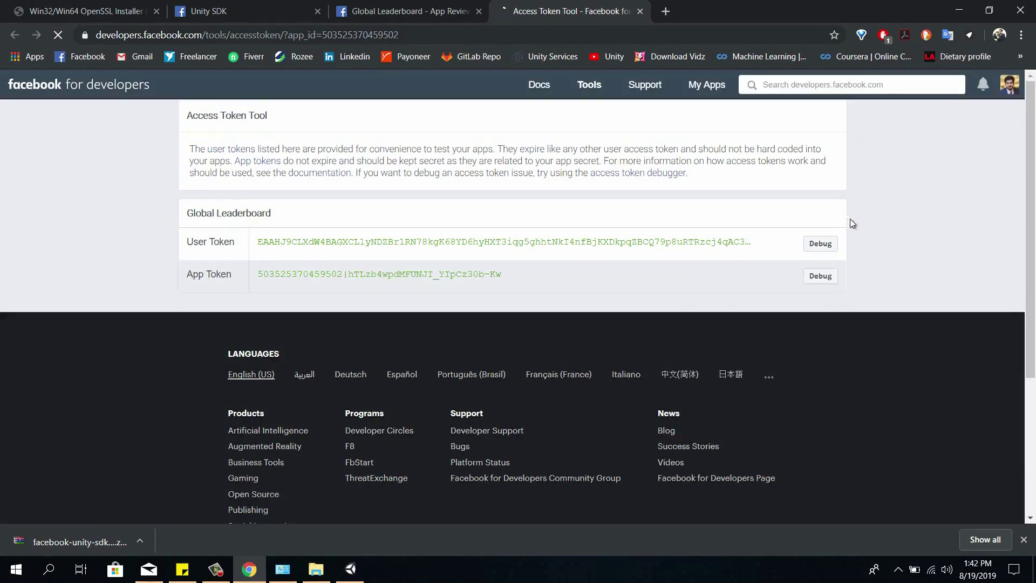
- Copy the user token from Chrome, paste it as the User Access Token in Unity's mock login dialog and send success
double_click(723, 241)
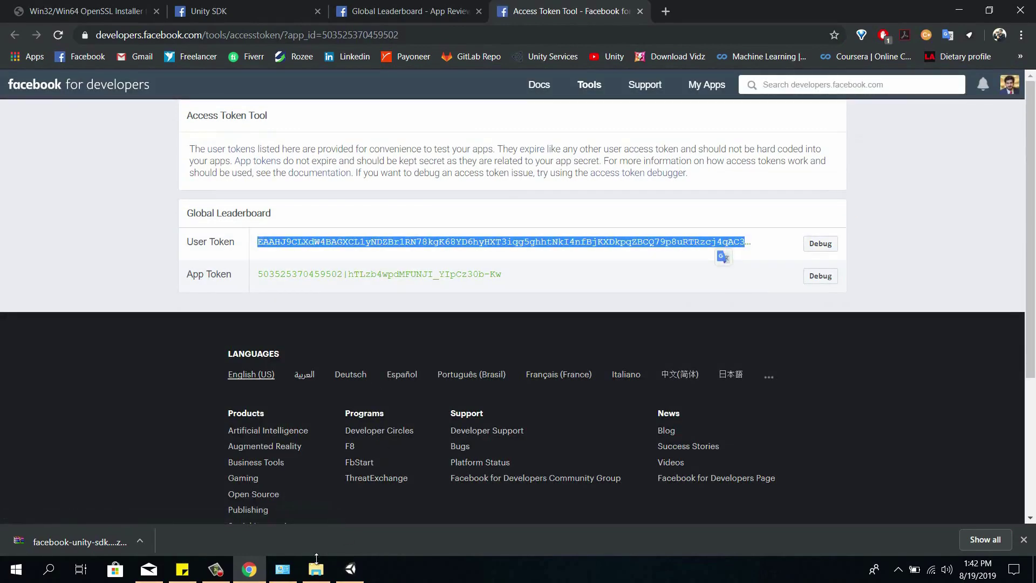
left_click(350, 569)
left_click(189, 339)
key("ctrl+v")
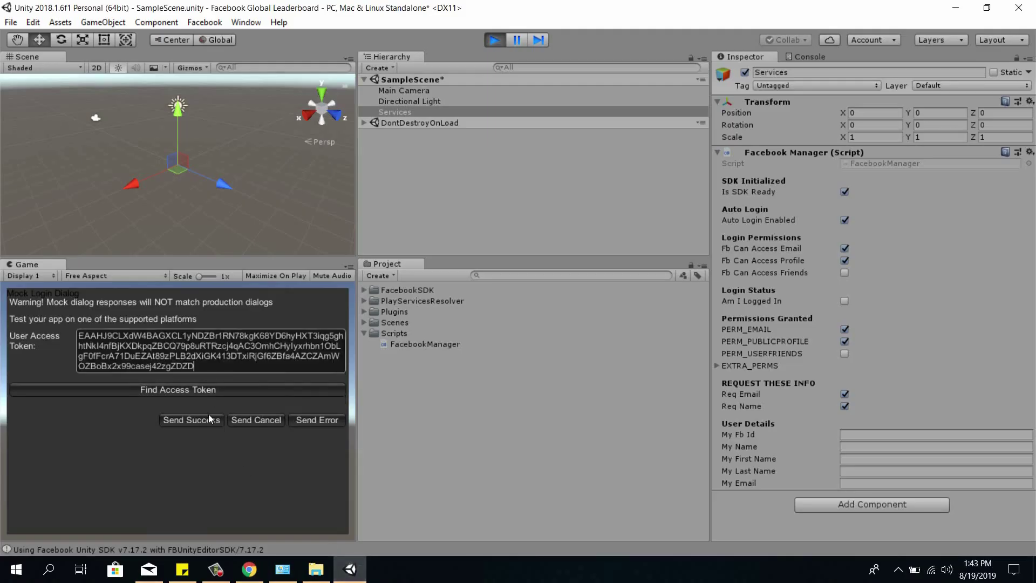
left_click(208, 419)
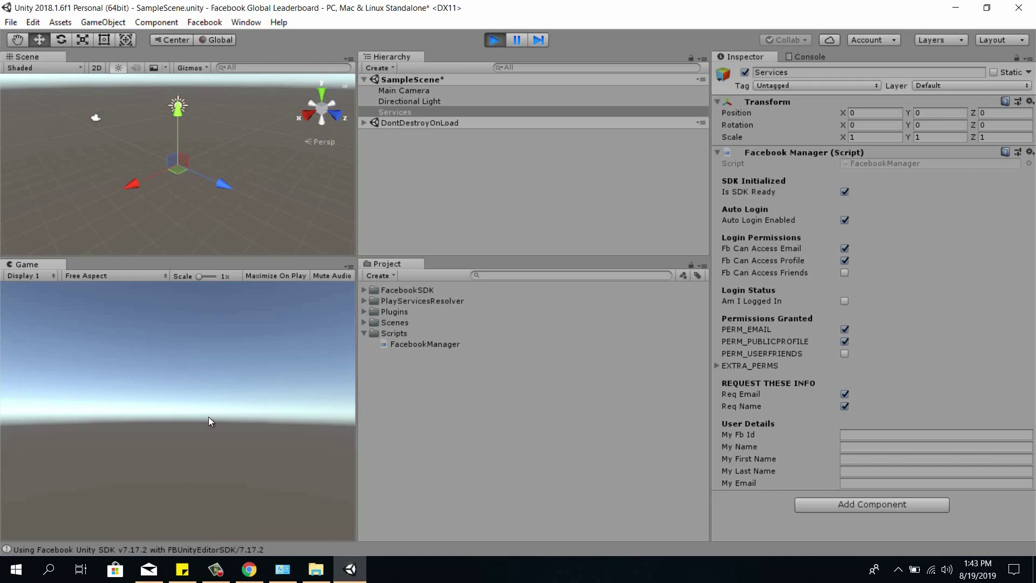
- Examine the login messages in the Console and the login status, granted permissions and user details on Services' Facebook Manager
left_click(799, 56)
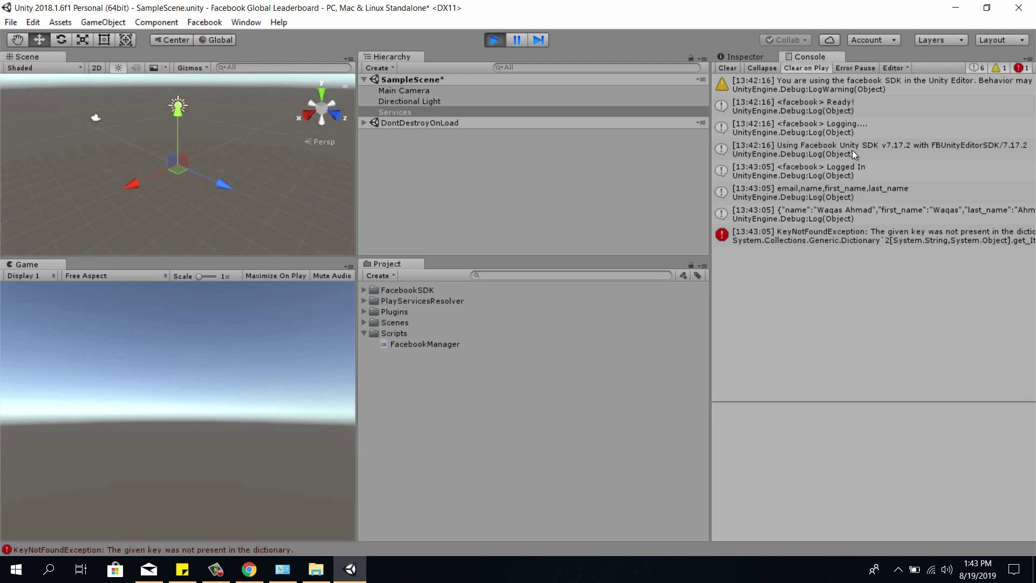
left_click(826, 169)
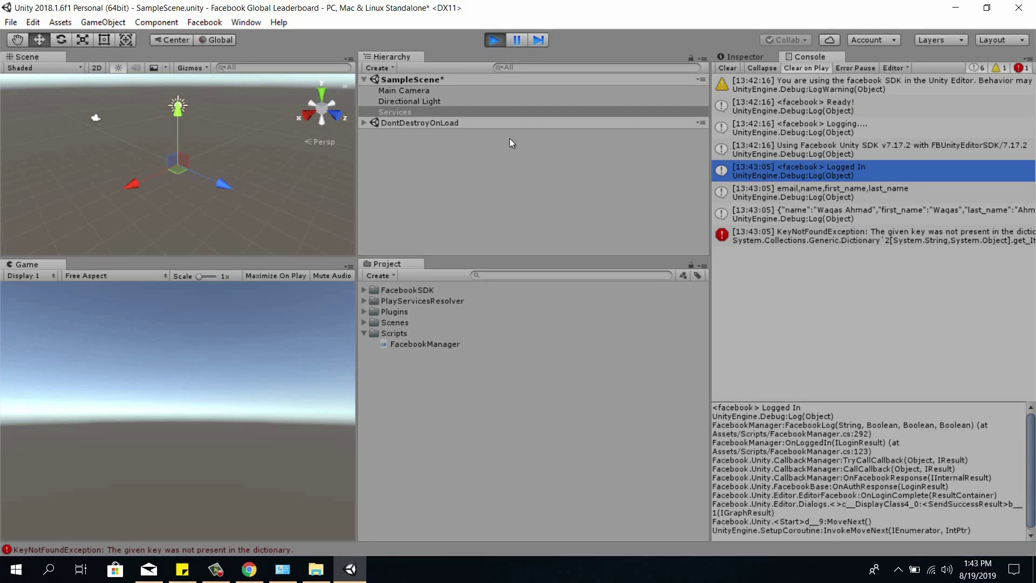
left_click(430, 112)
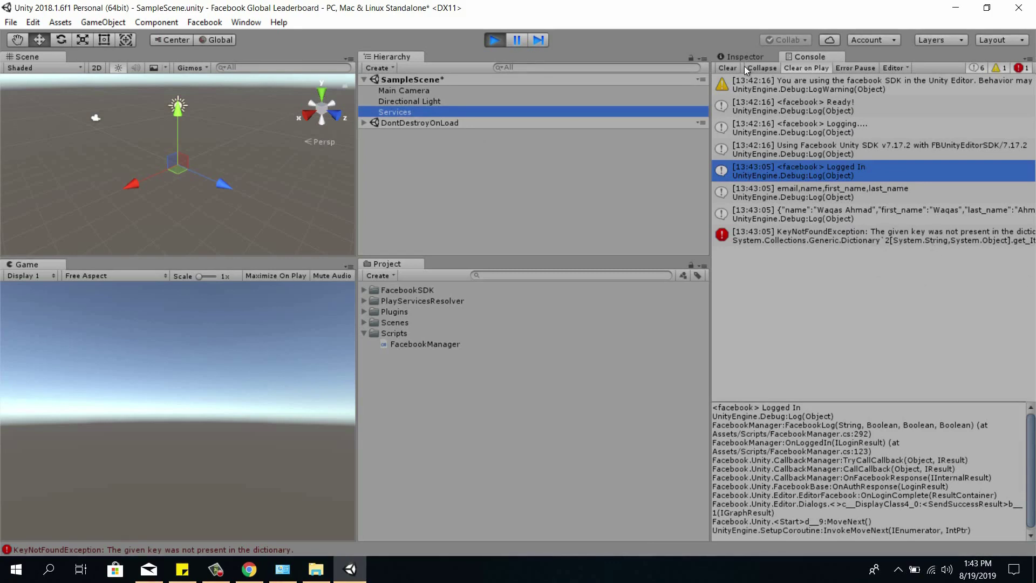
left_click(729, 56)
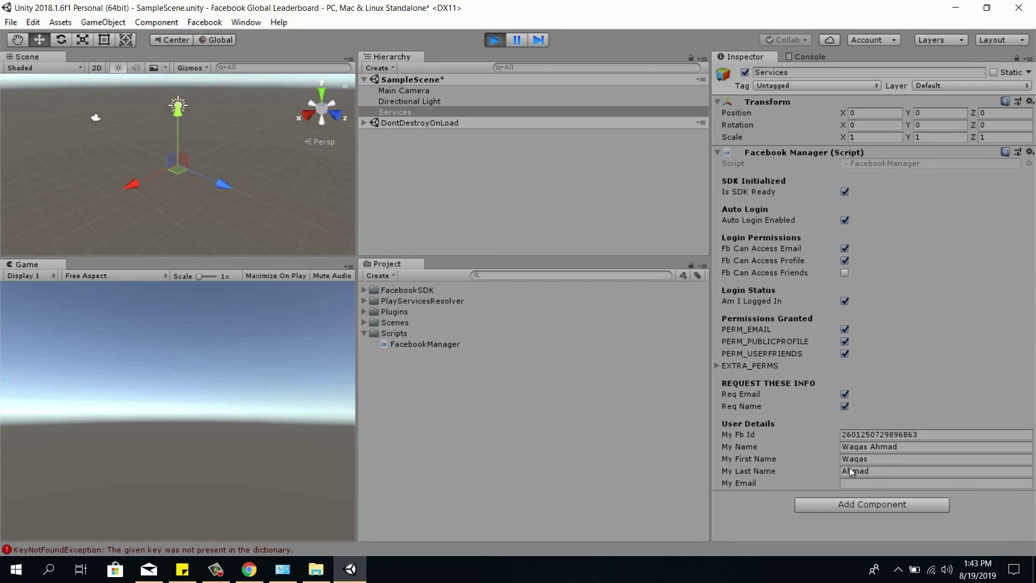
left_click(808, 58)
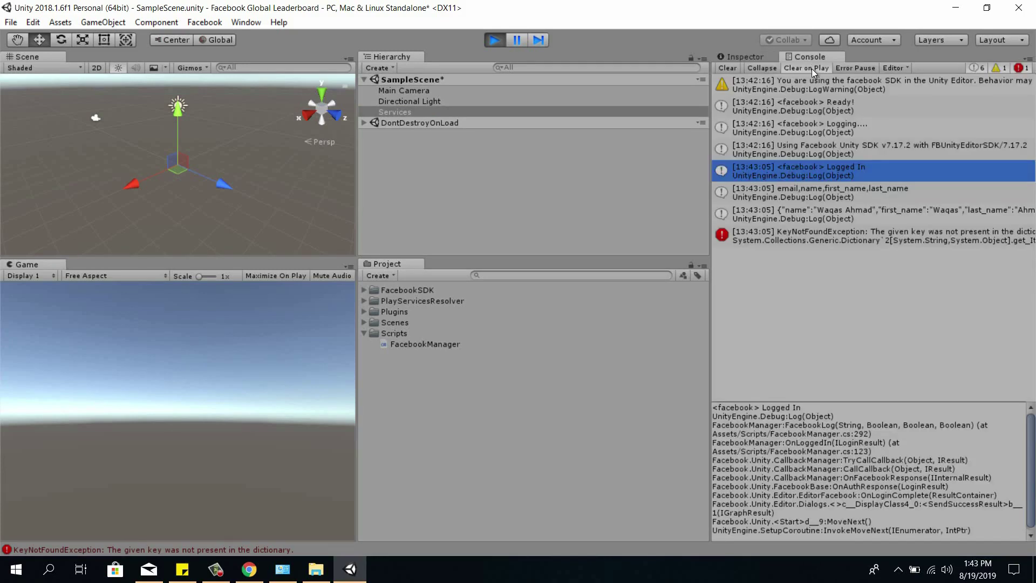
left_click(738, 58)
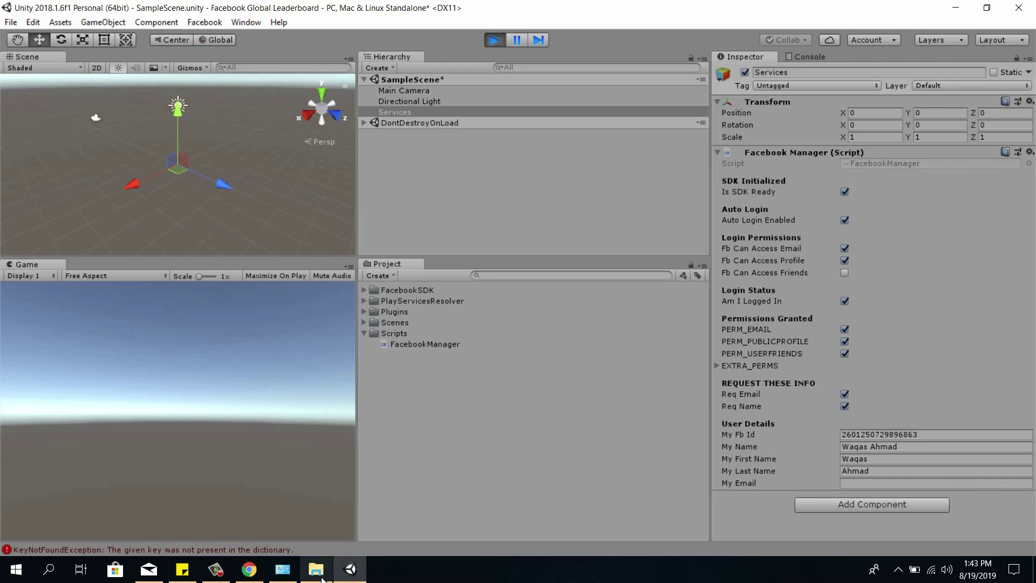
left_click(252, 573)
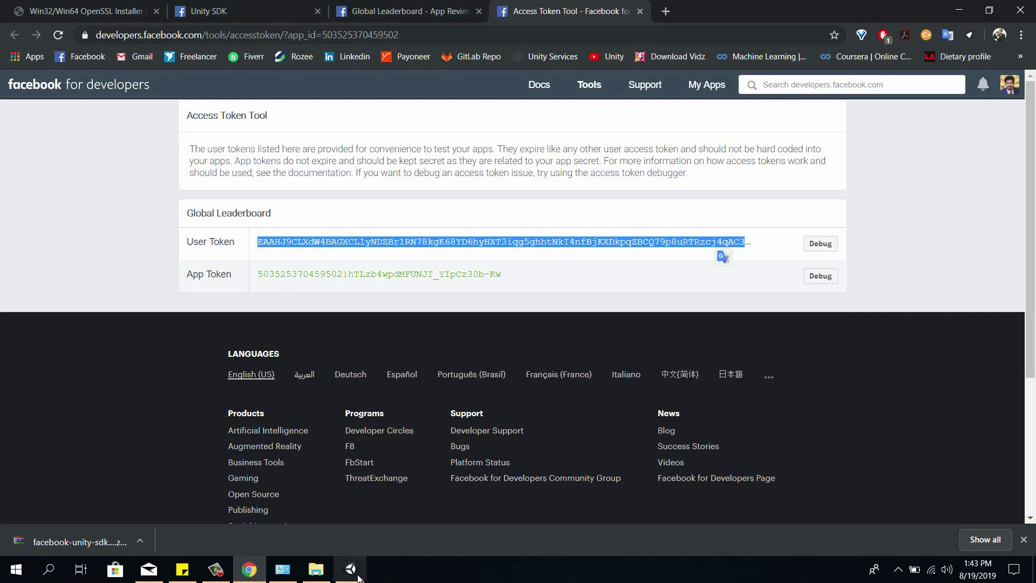
mouse_move(358, 577)
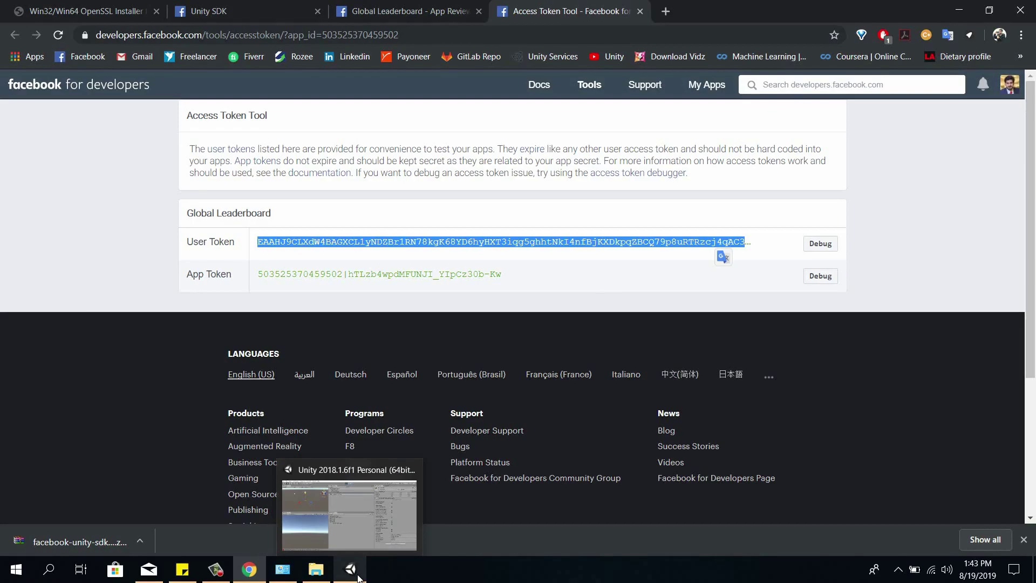
left_click(358, 577)
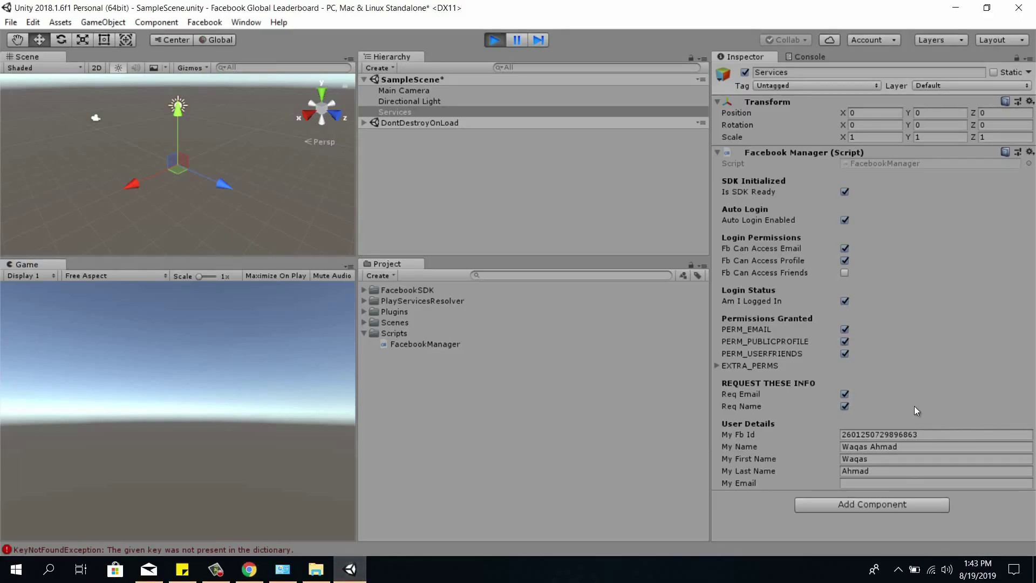
- Clear the Console messages and return to the Facebook Manager details of the Services object
left_click(810, 56)
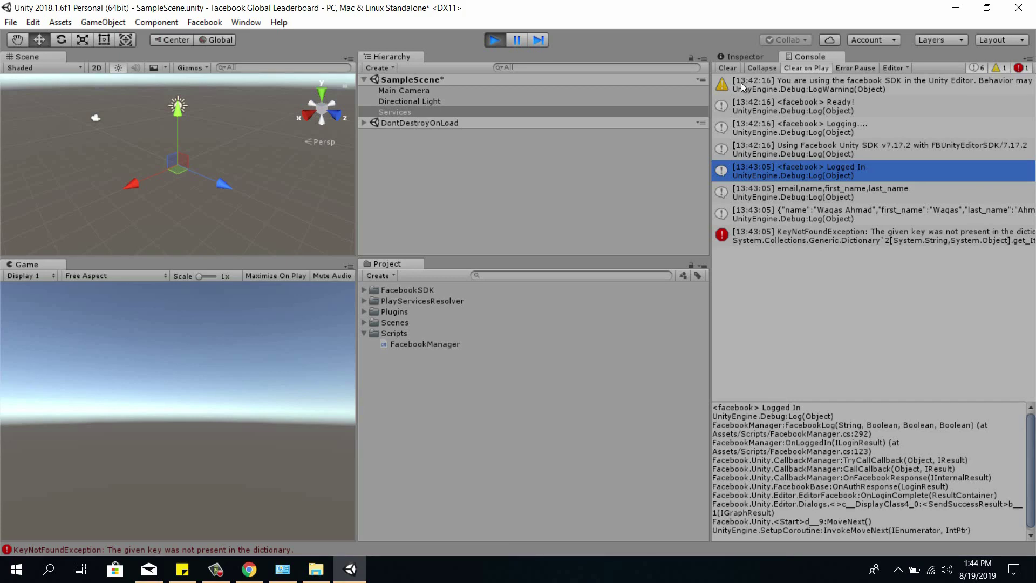
left_click(727, 57)
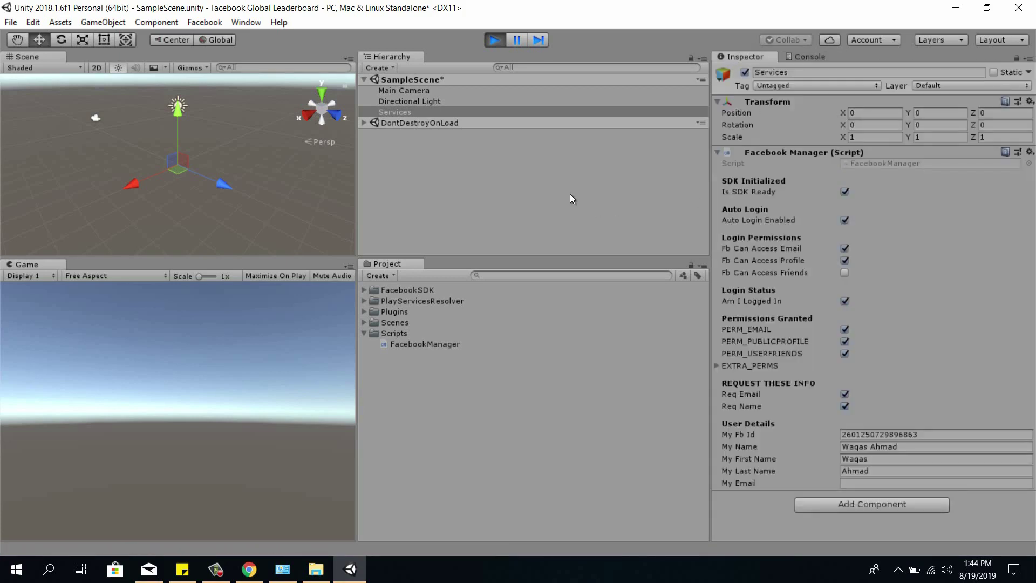